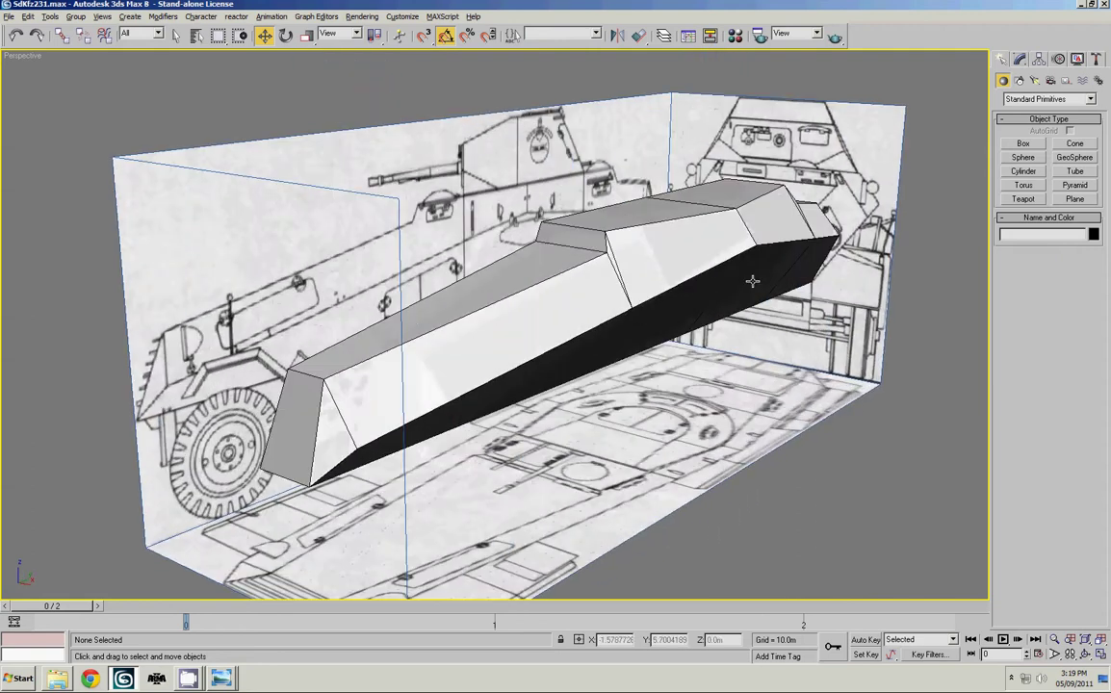
Select the open bottom edges of the SdKfz231 half hull, covering the long side and both the front and rear ends
left_click(739, 279)
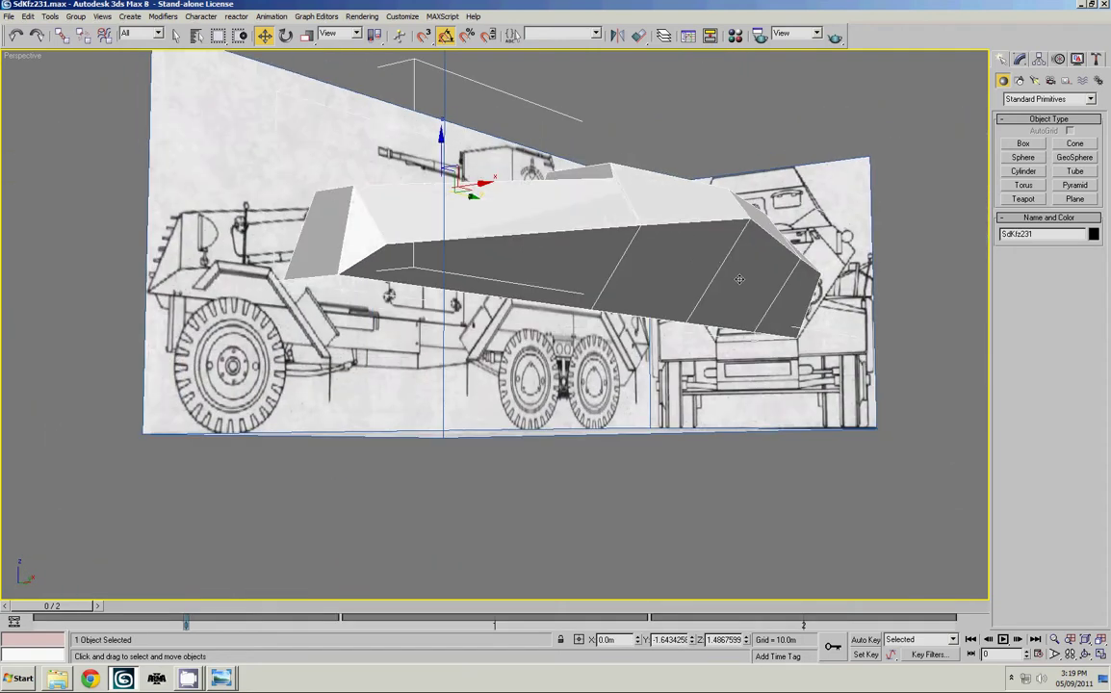
key("2")
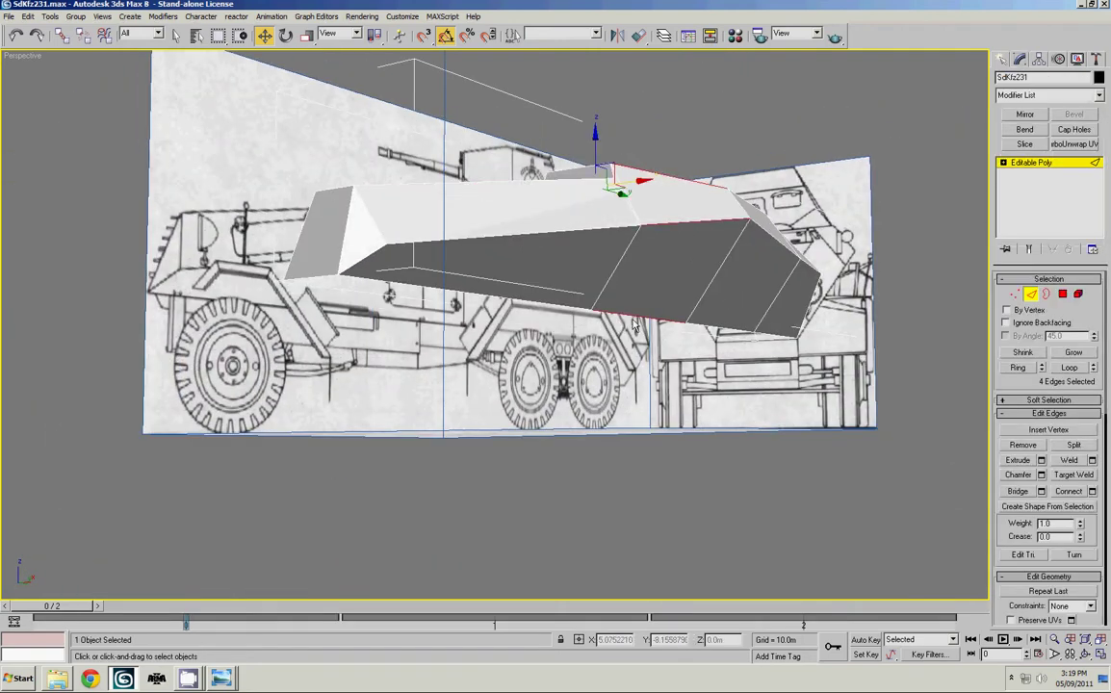
left_click(470, 294, "ctrl")
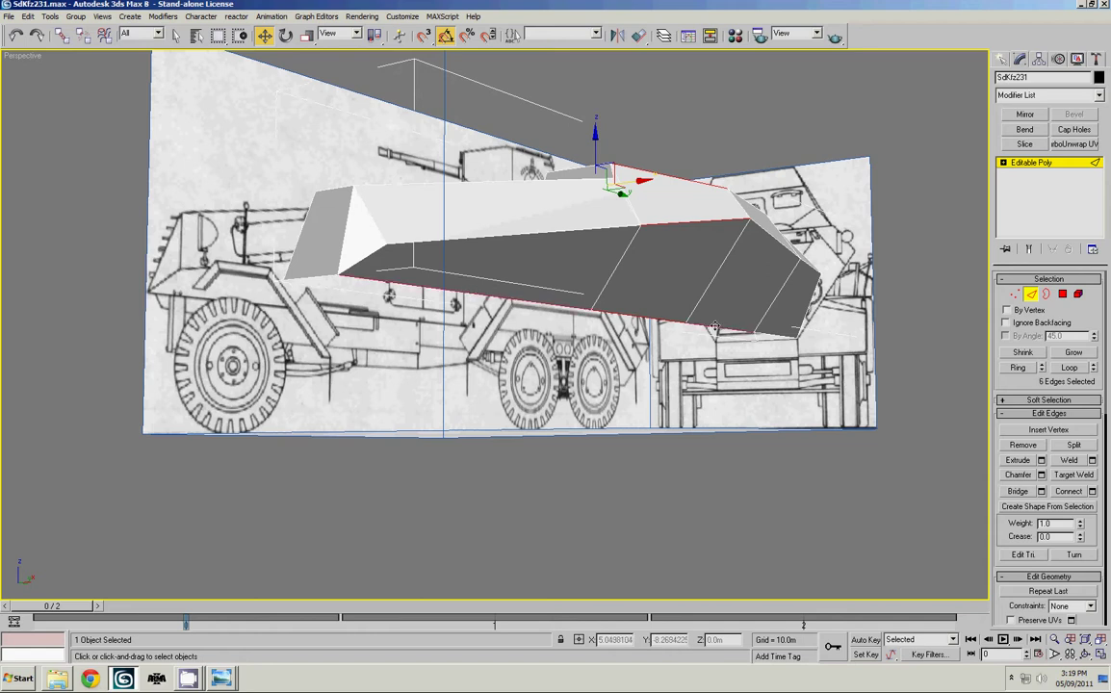
middle_click_drag(817, 327, 670, 376, "alt")
left_click_drag(346, 145, 555, 301, "alt")
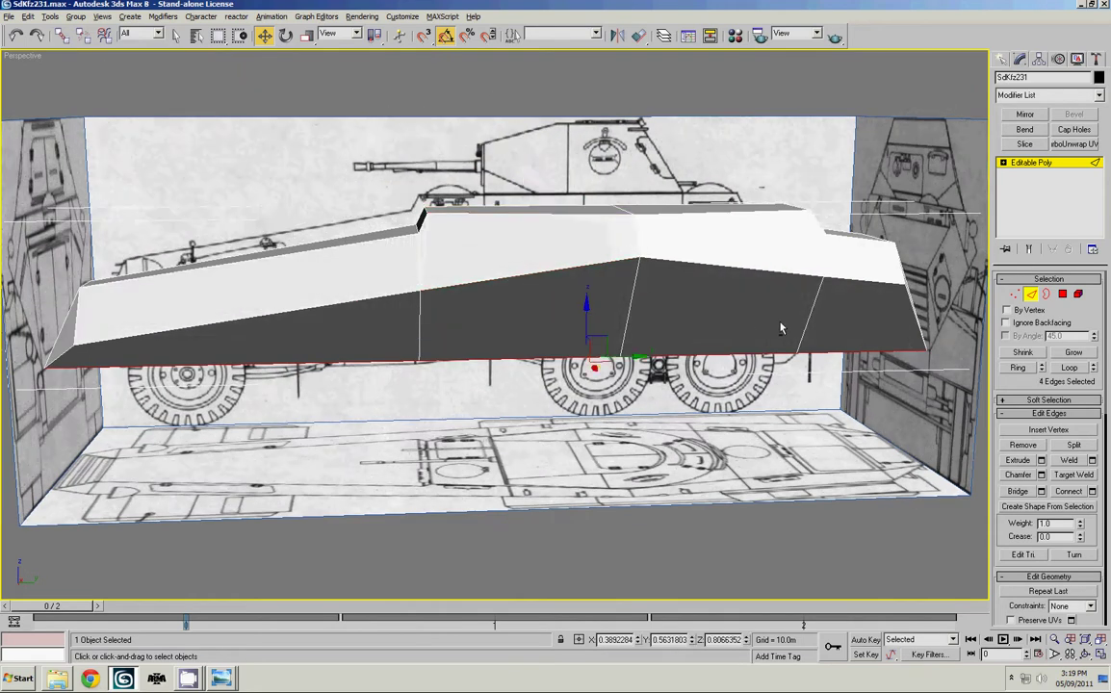
middle_click_drag(702, 289, 724, 305, "alt")
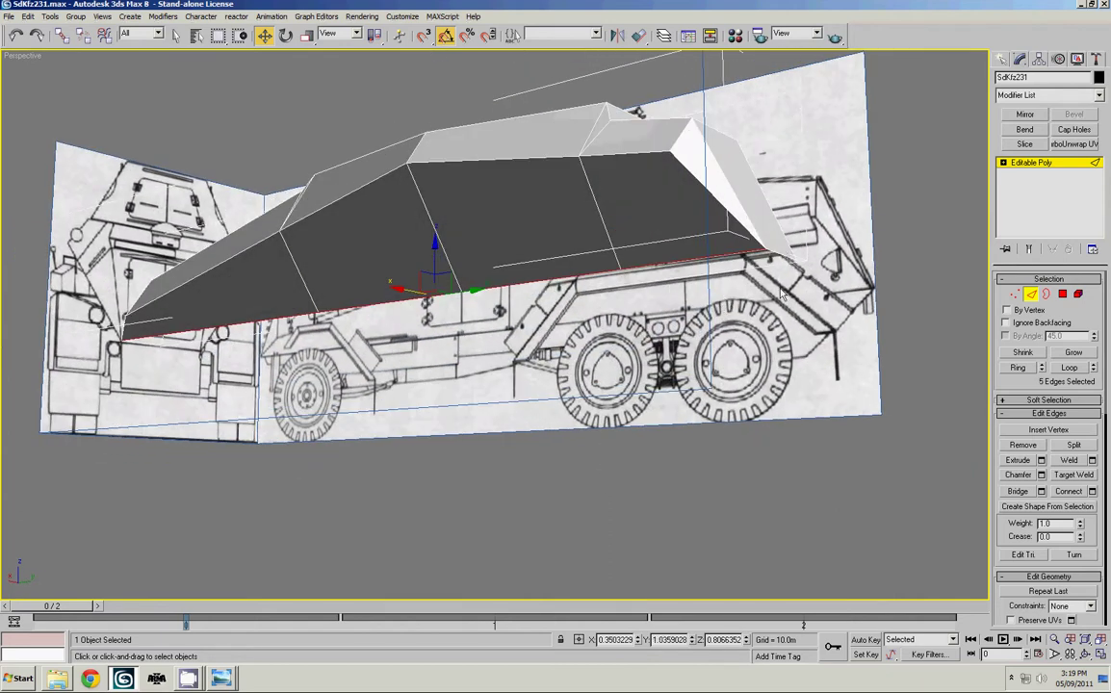
middle_click_drag(782, 293, 895, 309, "alt")
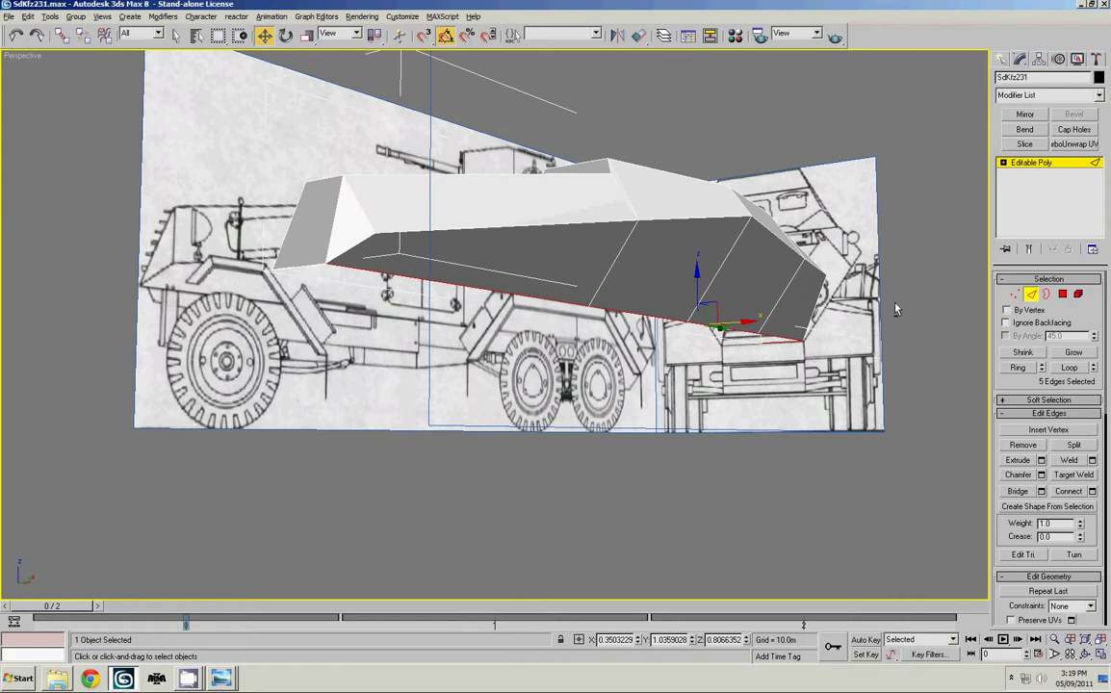
left_click(299, 269, "ctrl")
middle_click_drag(420, 296, 350, 303, "alt")
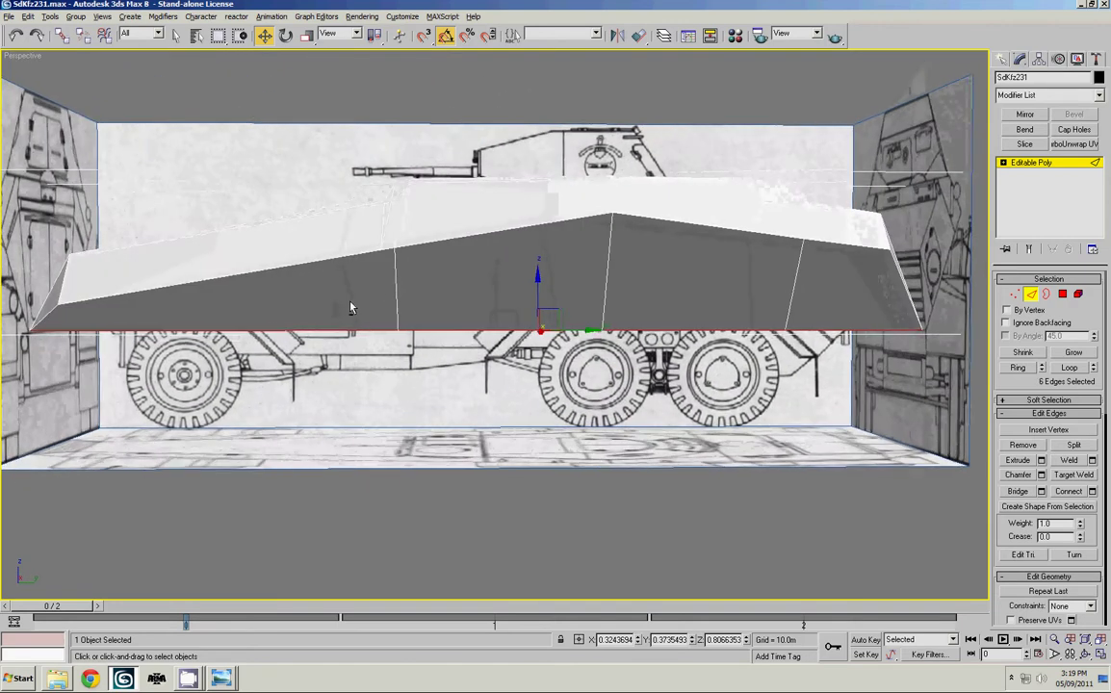
Extrude the selected bottom edges straight down in the Right view to about Z 0.628 m, forming a strip below the hull
key("alt+w")
scroll(246, 380, "up", 3)
key("alt+w")
middle_click_drag(245, 380, 693, 267)
scroll(630, 299, "down", 5)
scroll(693, 267, "up", 6)
middle_click_drag(632, 211, 558, 234)
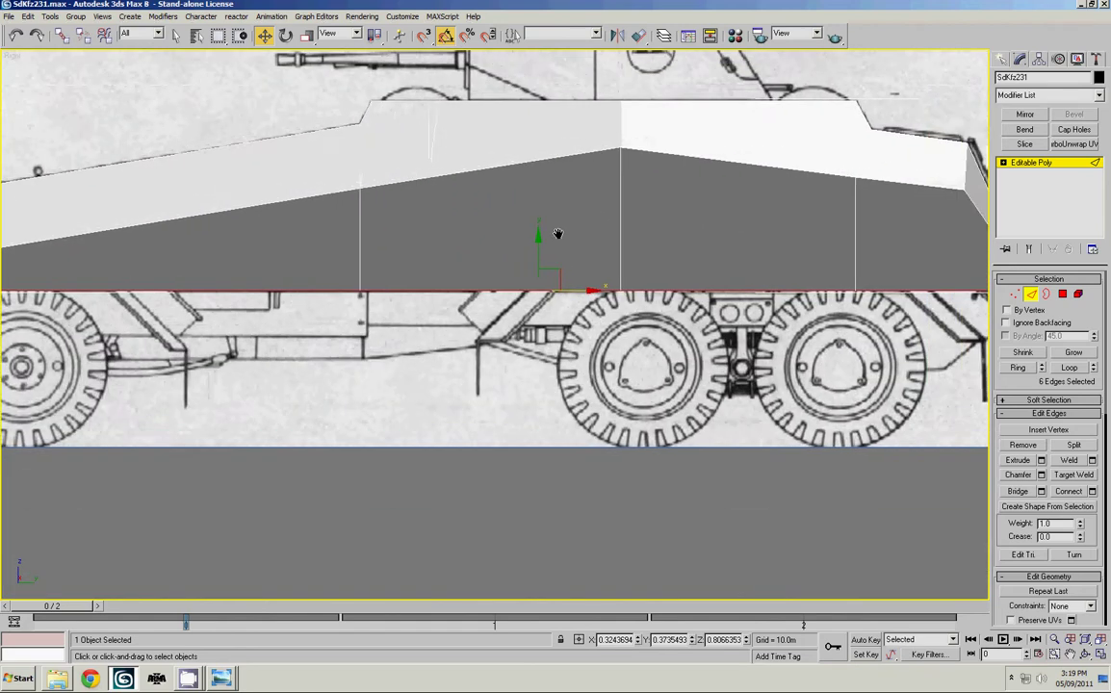
scroll(638, 334, "up", 3)
scroll(434, 255, "down", 5)
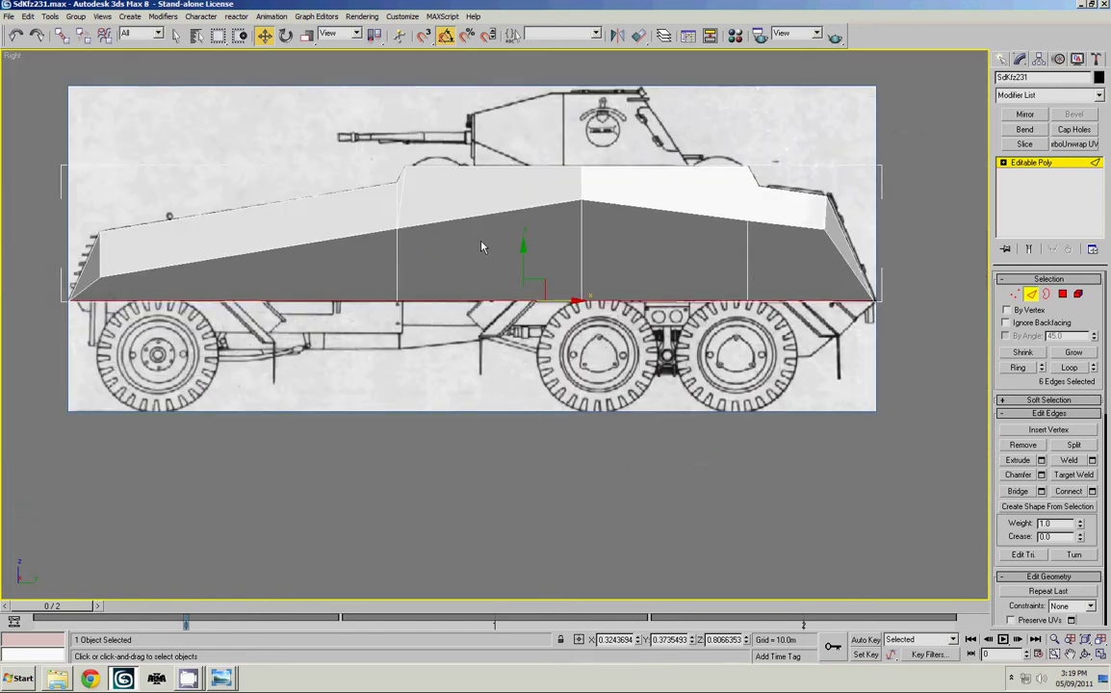
middle_click_drag(483, 248, 460, 238)
scroll(533, 246, "up", 3)
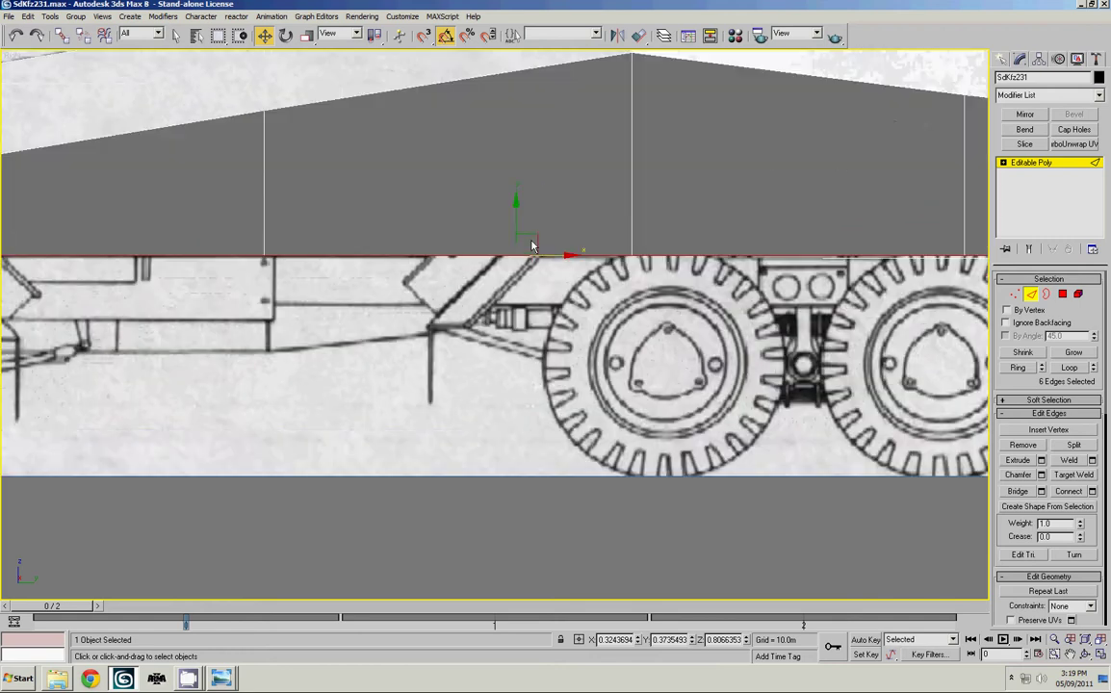
middle_click_drag(533, 246, 517, 251)
scroll(509, 244, "down", 2)
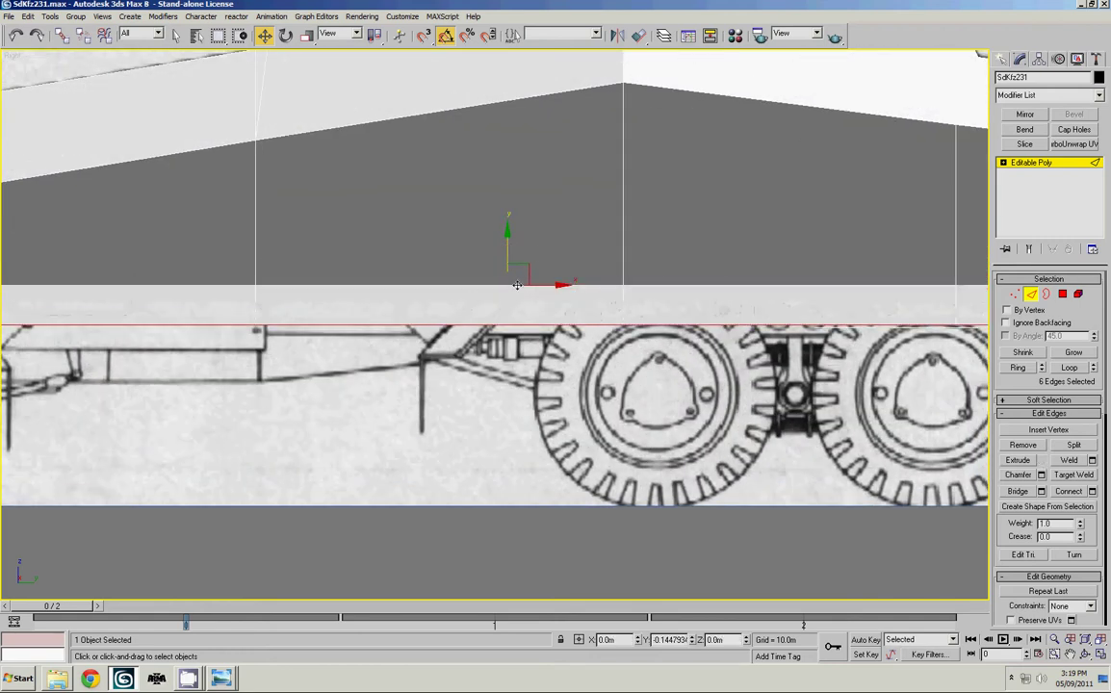
scroll(518, 291, "down", 3)
scroll(558, 267, "up", 5)
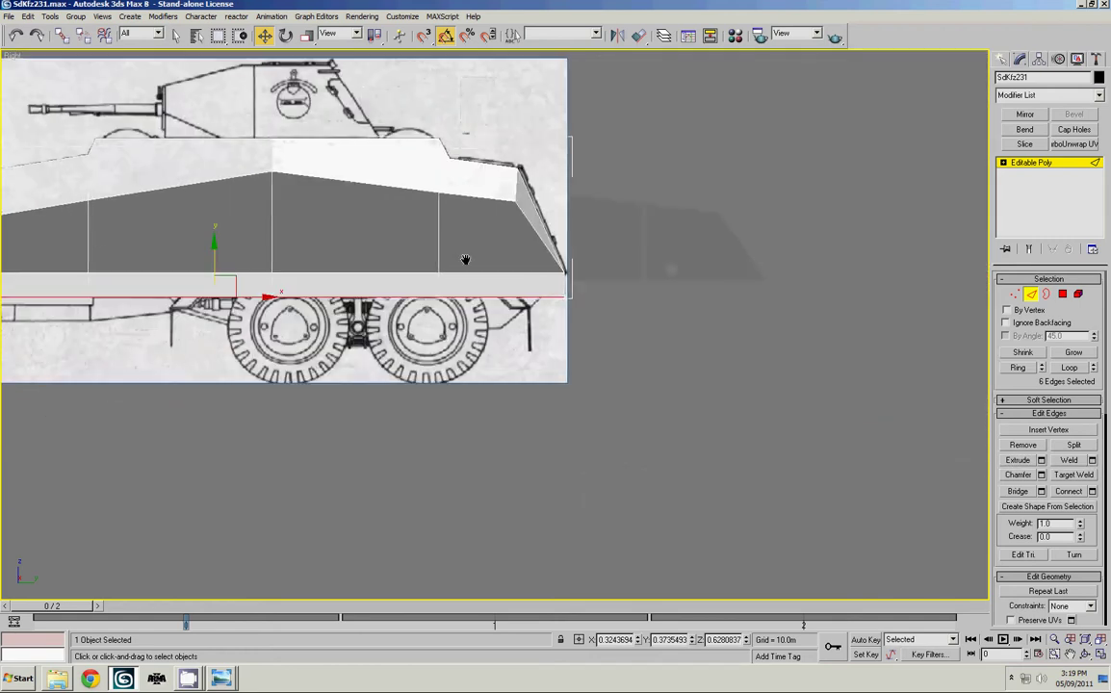
Move the two lower rear vertices of the strip forward to about Y 2.75 m to match the slanted tail in the see-through side blueprint
key("1")
left_click_drag(667, 284, 598, 258)
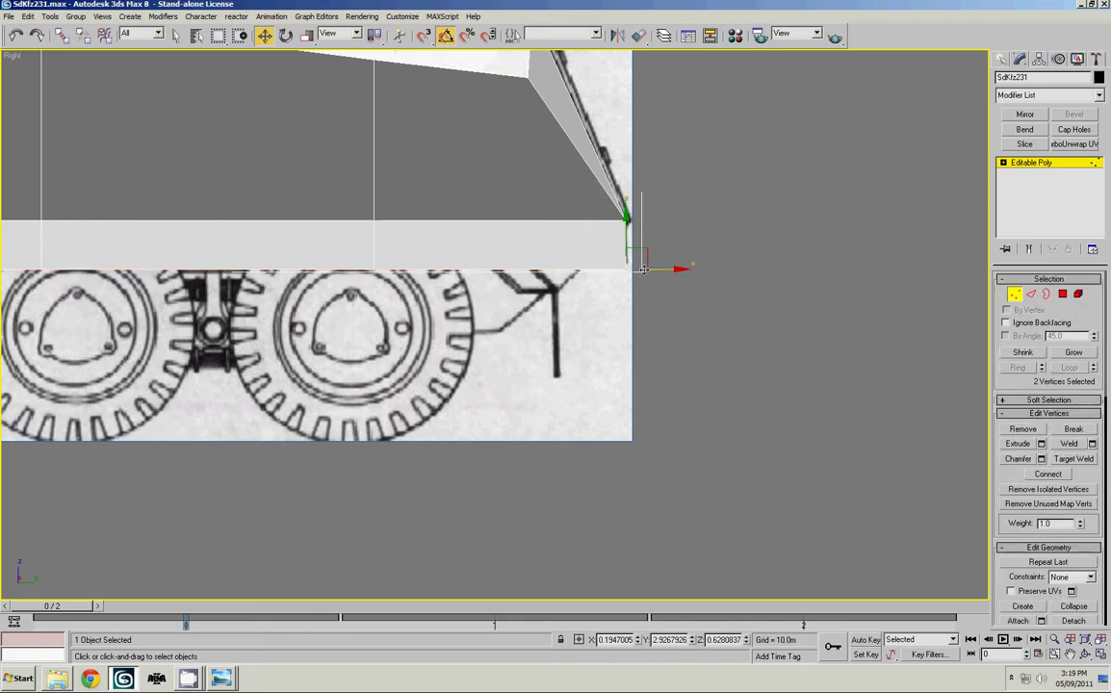
key("period")
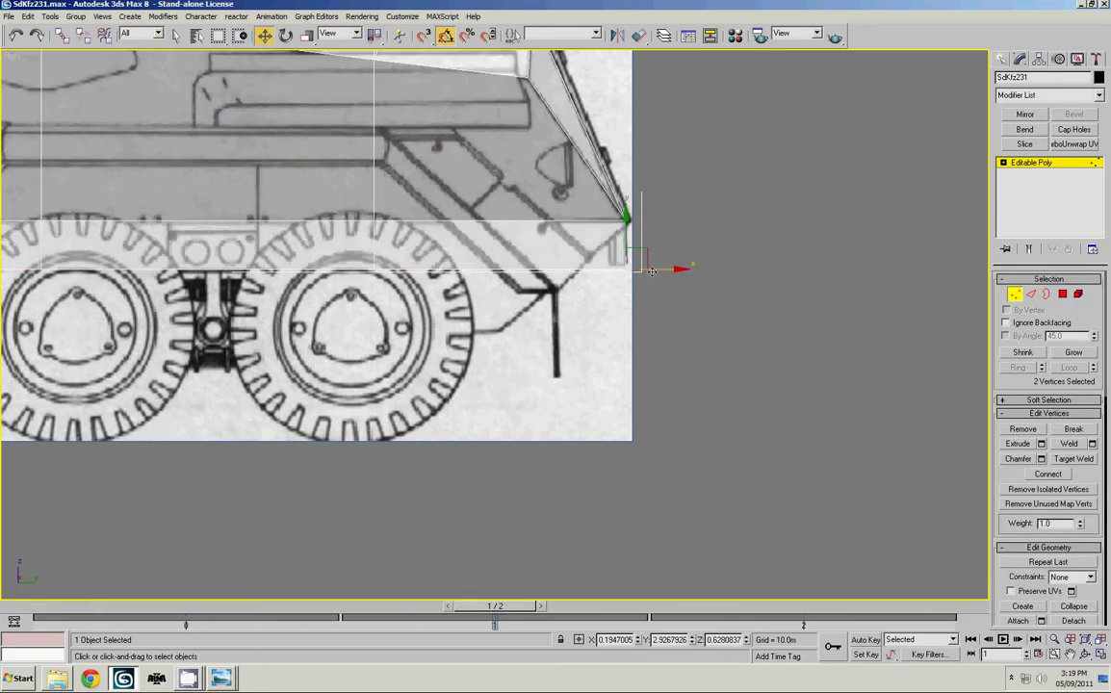
left_click_drag(657, 270, 616, 268)
middle_click_drag(601, 237, 722, 244)
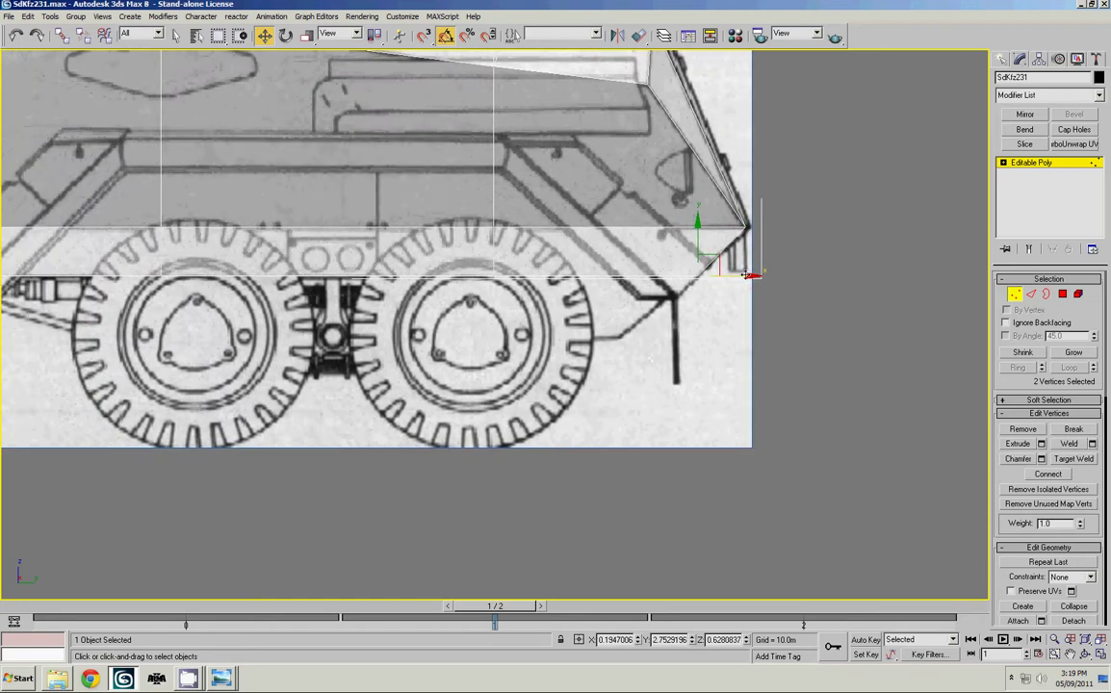
scroll(746, 276, "down", 2)
middle_click_drag(576, 268, 793, 226)
scroll(505, 236, "down", 2)
scroll(443, 289, "up", 3)
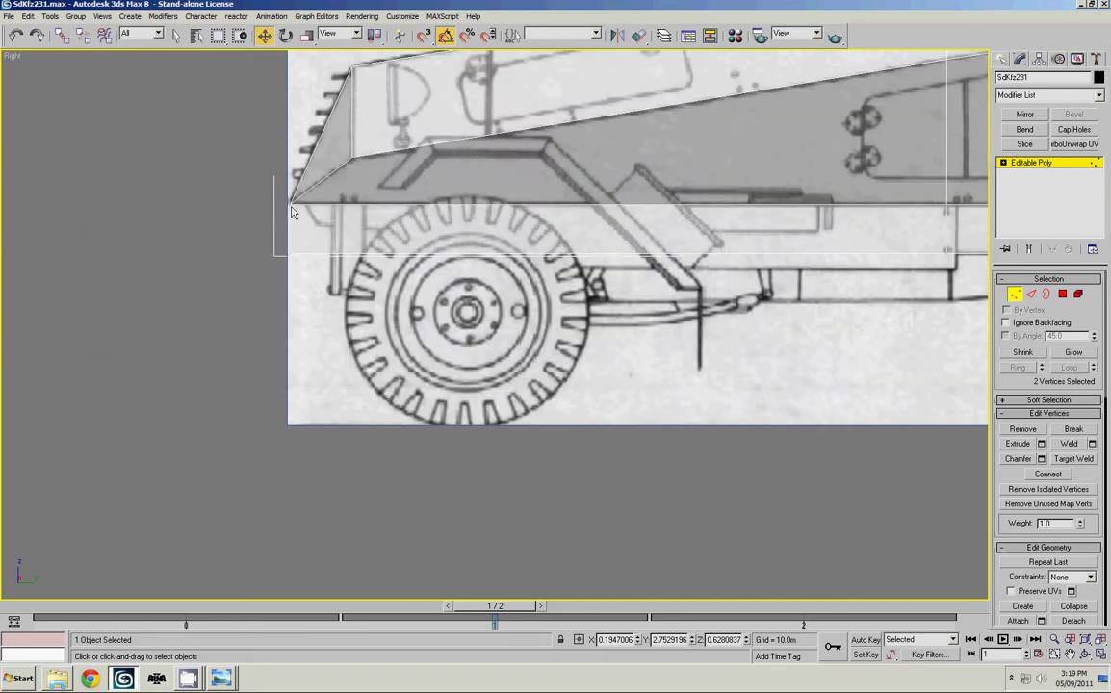
scroll(350, 220, "down", 4)
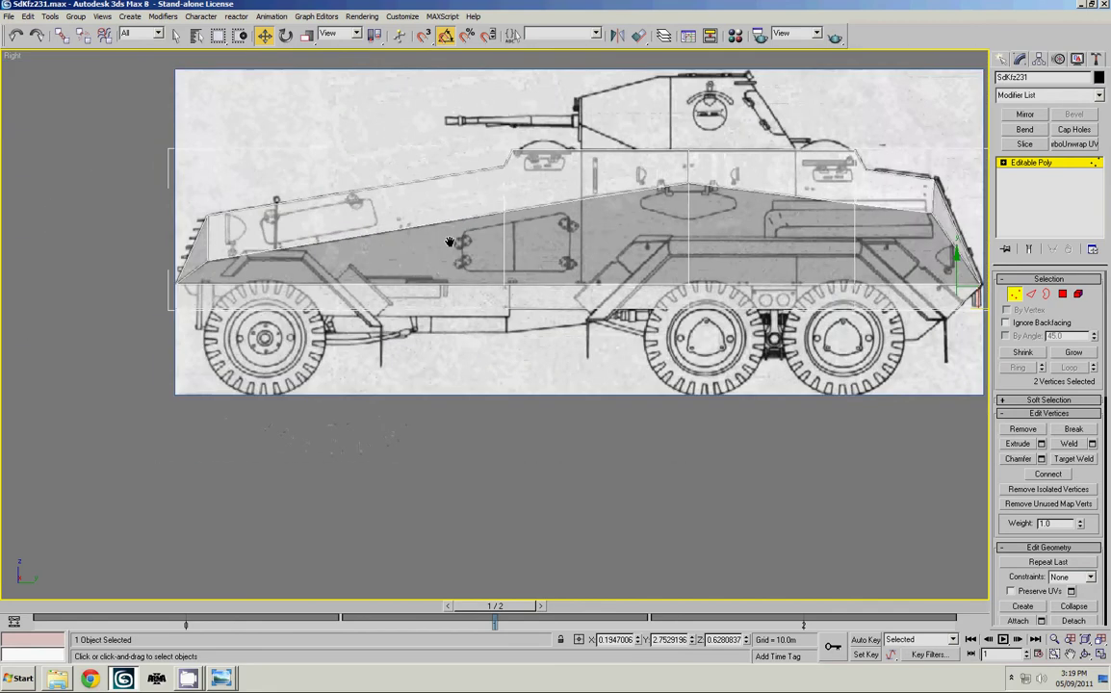
key("/")
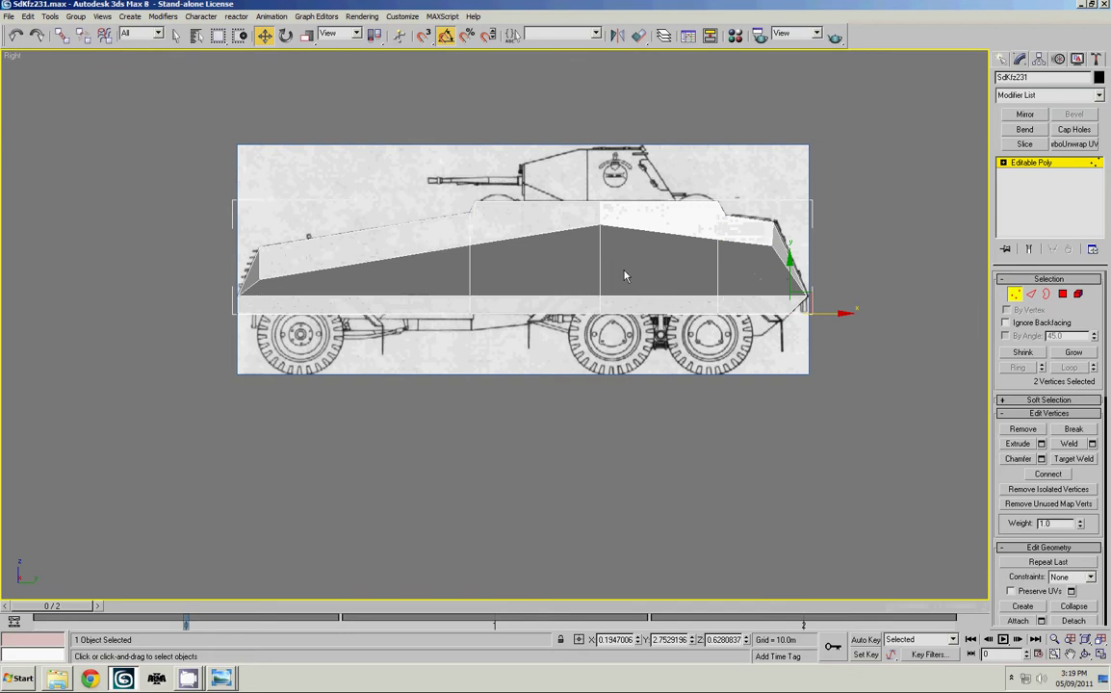
Extrude the strip's long lower side edges inward under the hull, leaving out the rear end edge
key("alt+w")
left_click(609, 350)
key("alt+w")
middle_click_drag(616, 337, 633, 278, "alt")
key("2")
double_click(632, 279)
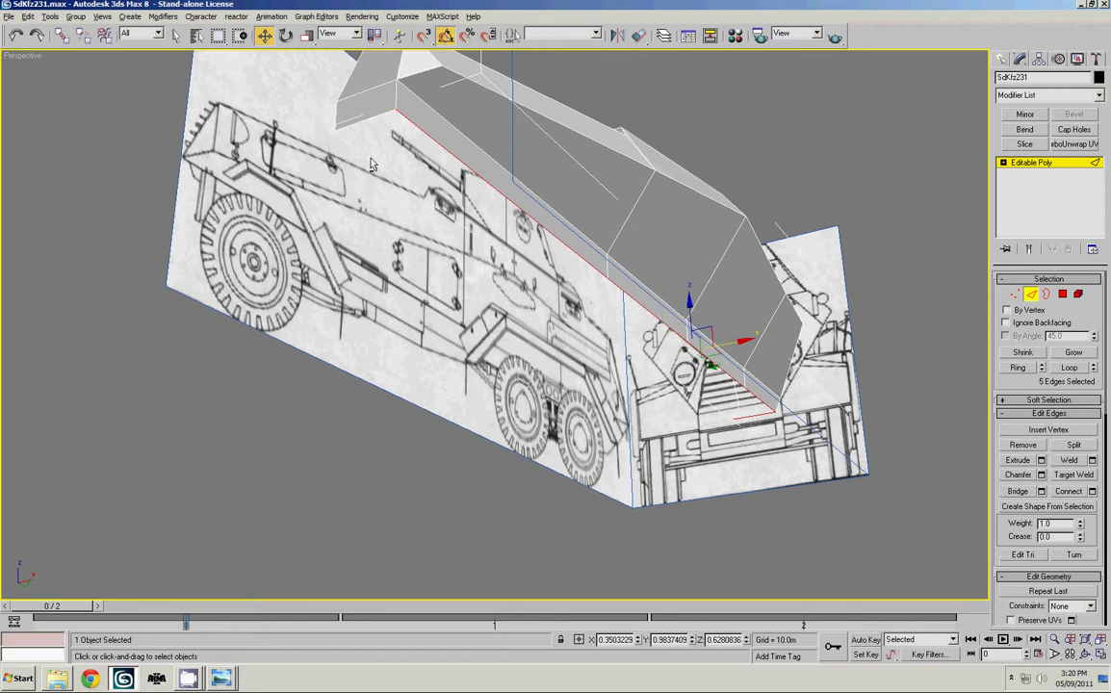
left_click(725, 413, "alt")
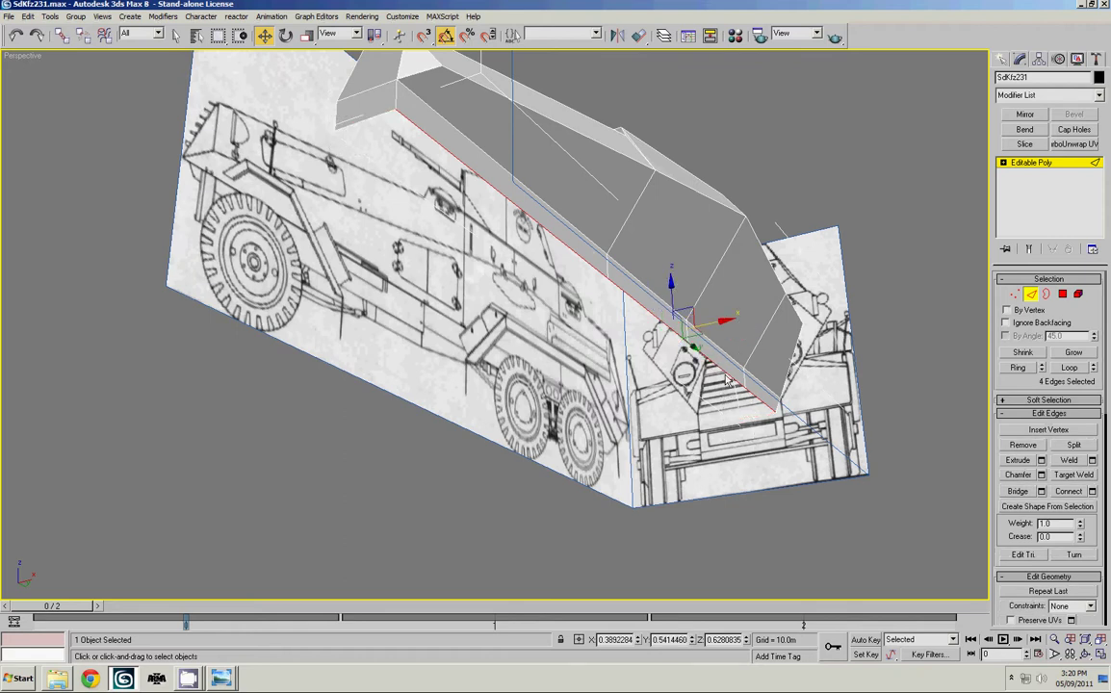
left_click_drag(710, 328, 680, 330, "shift")
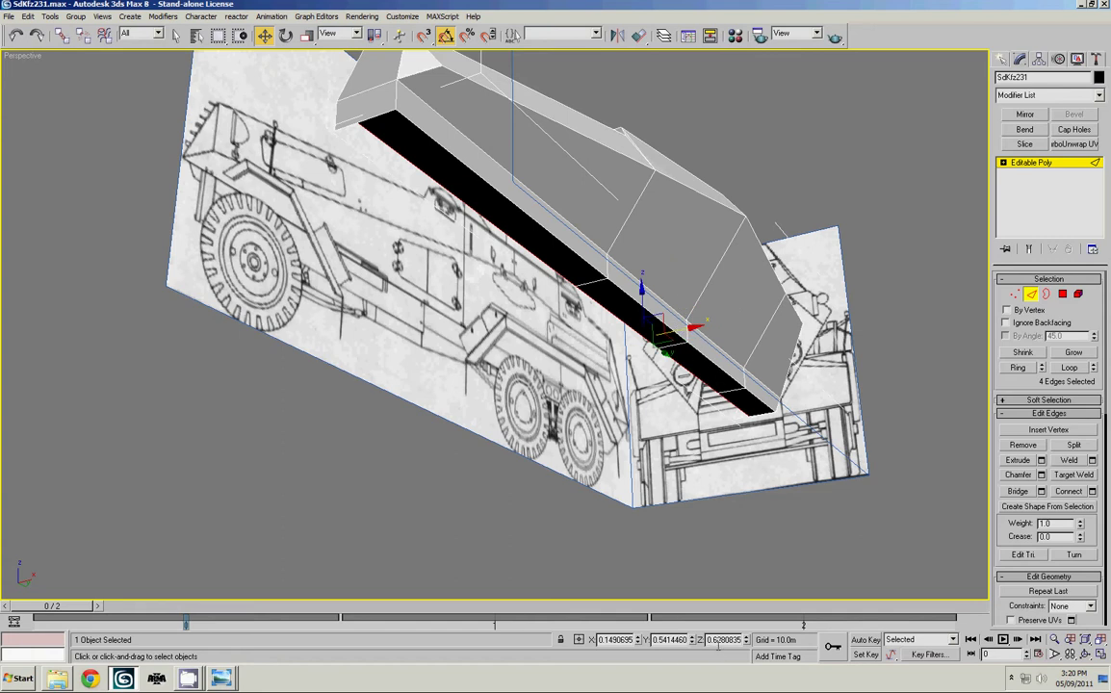
double_click(671, 639)
type("0")
key("Tab")
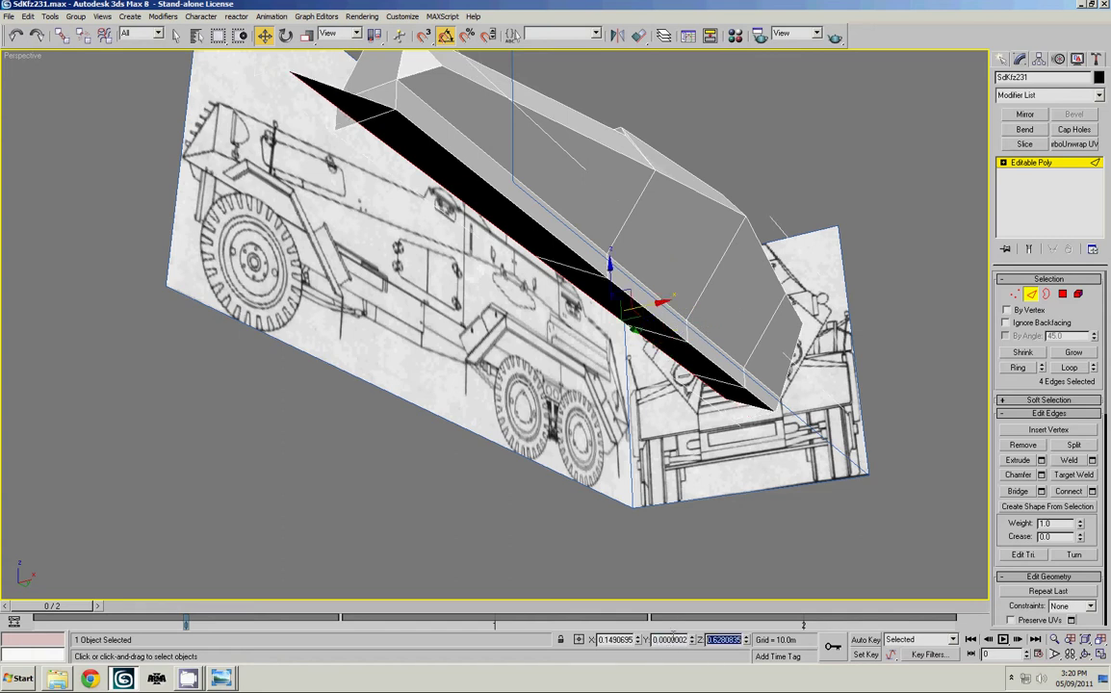
key("ctrl+z")
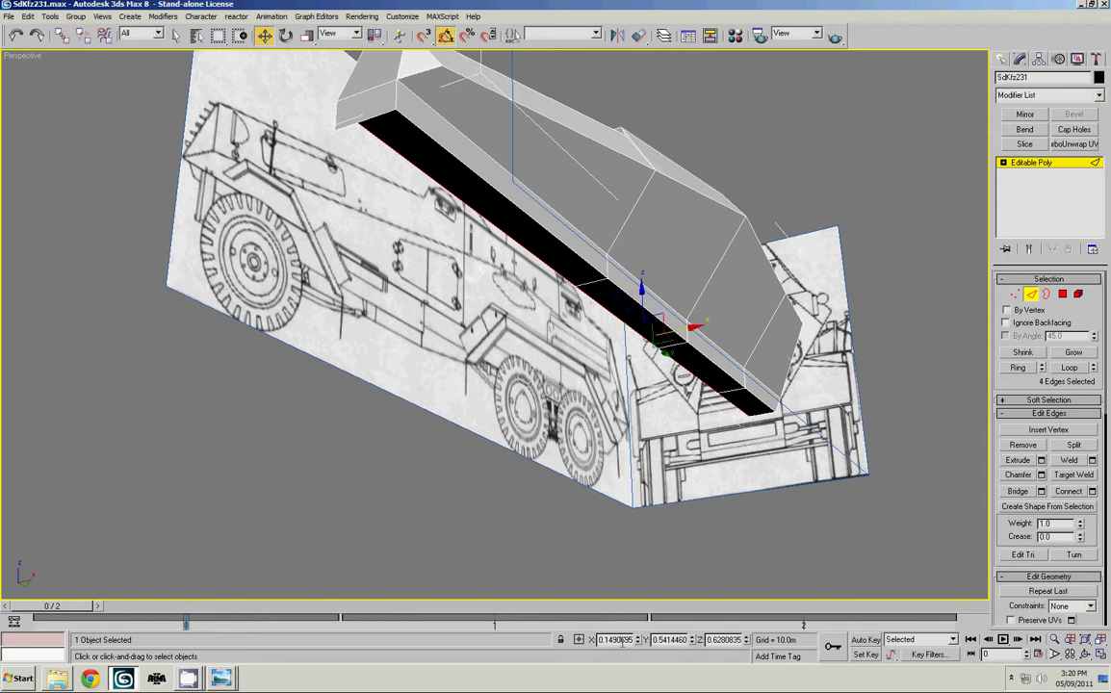
Set the X position of the inward-extruded edges to 0 so the floor reaches the hull's centre line
double_click(616, 640)
type("0")
key("Tab")
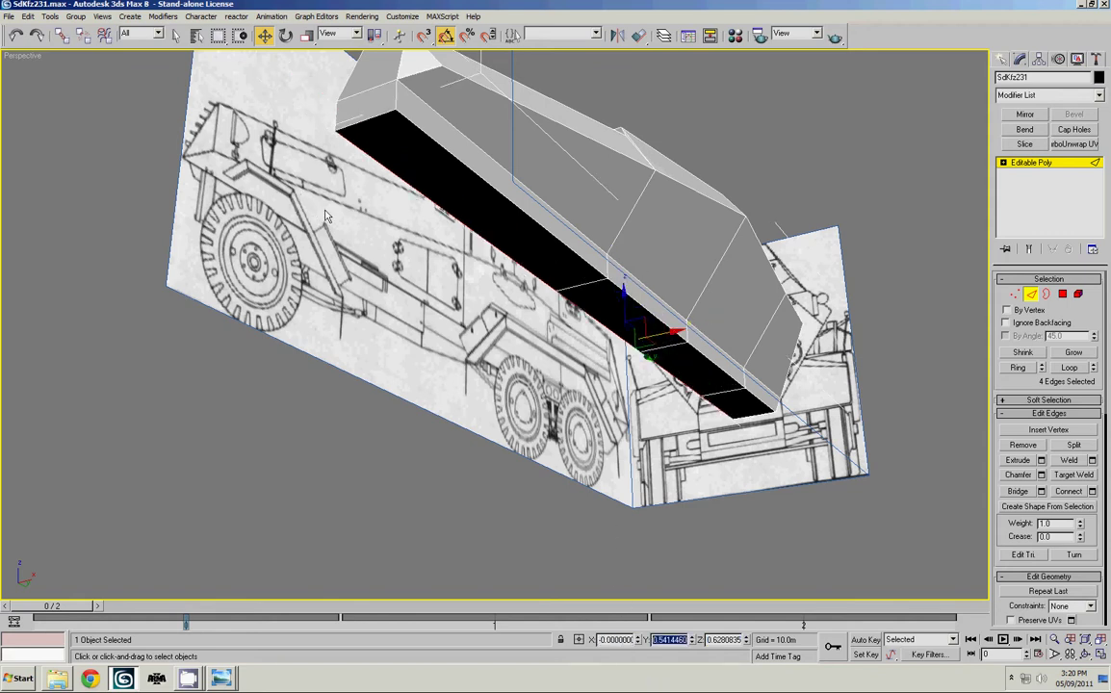
Weld the overlapping floor and end vertices on the centre line at both the front and the rear of the hull
key("1")
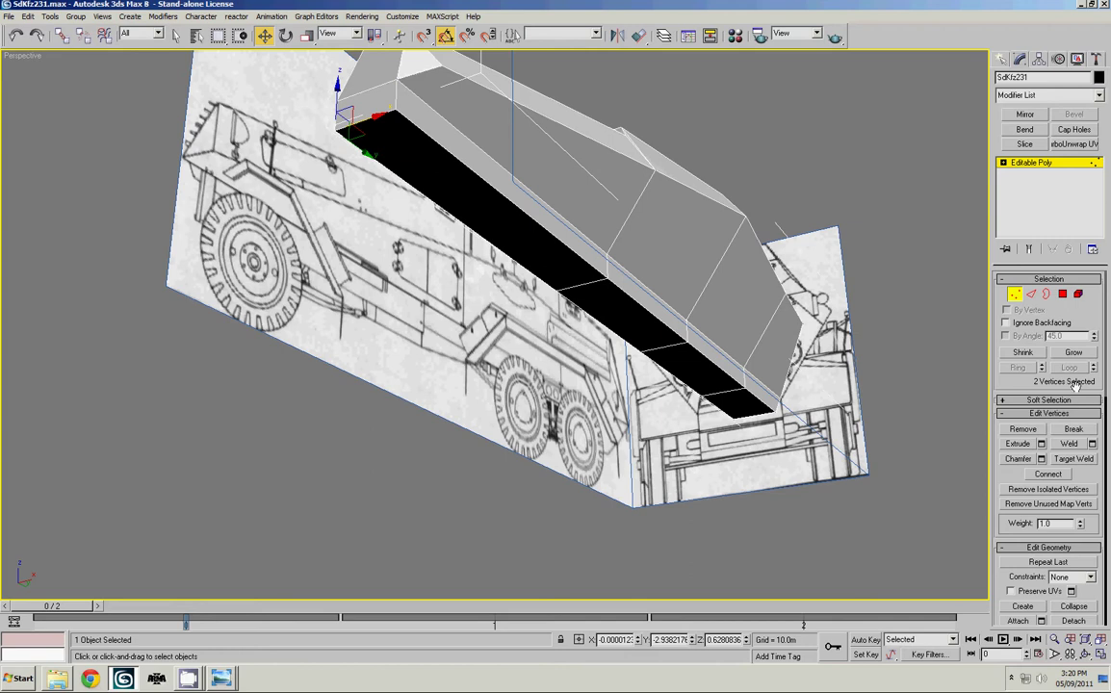
left_click(1071, 444)
left_click_drag(745, 435, 727, 413)
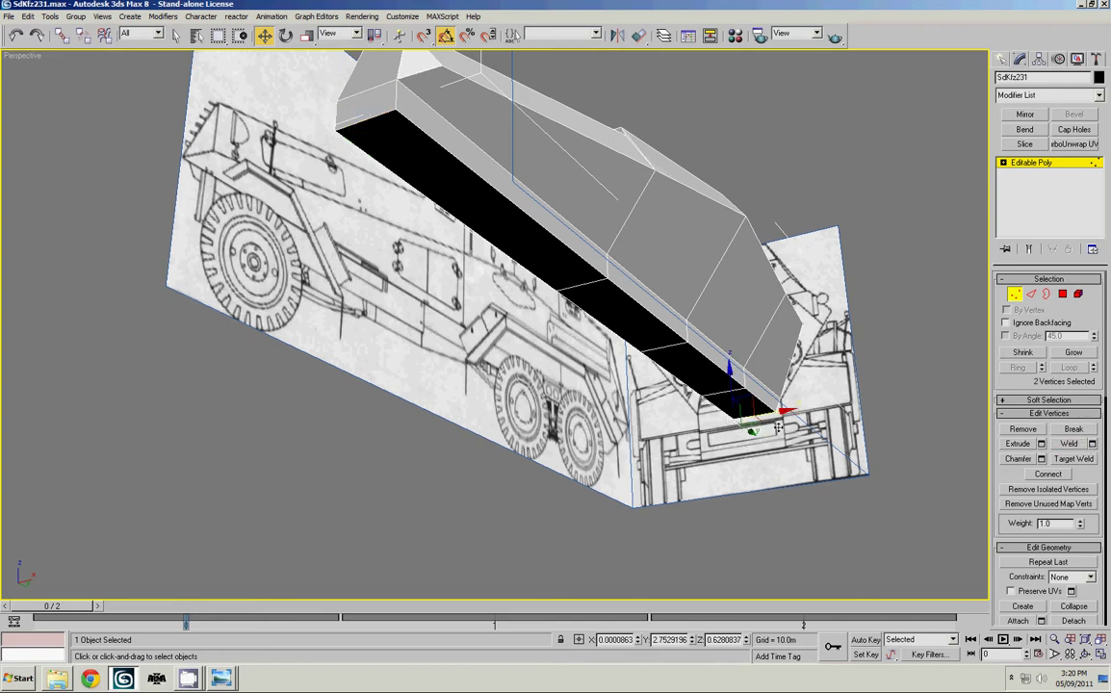
left_click(1069, 445)
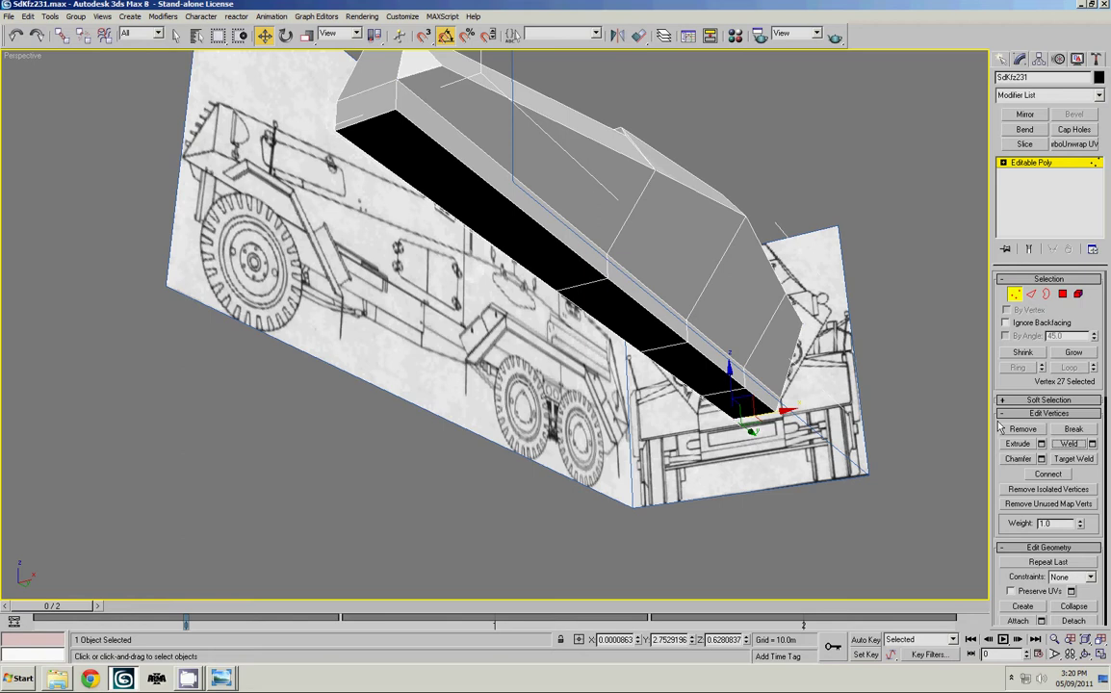
left_click(910, 379)
middle_click_drag(909, 376, 802, 331, "alt")
key("1")
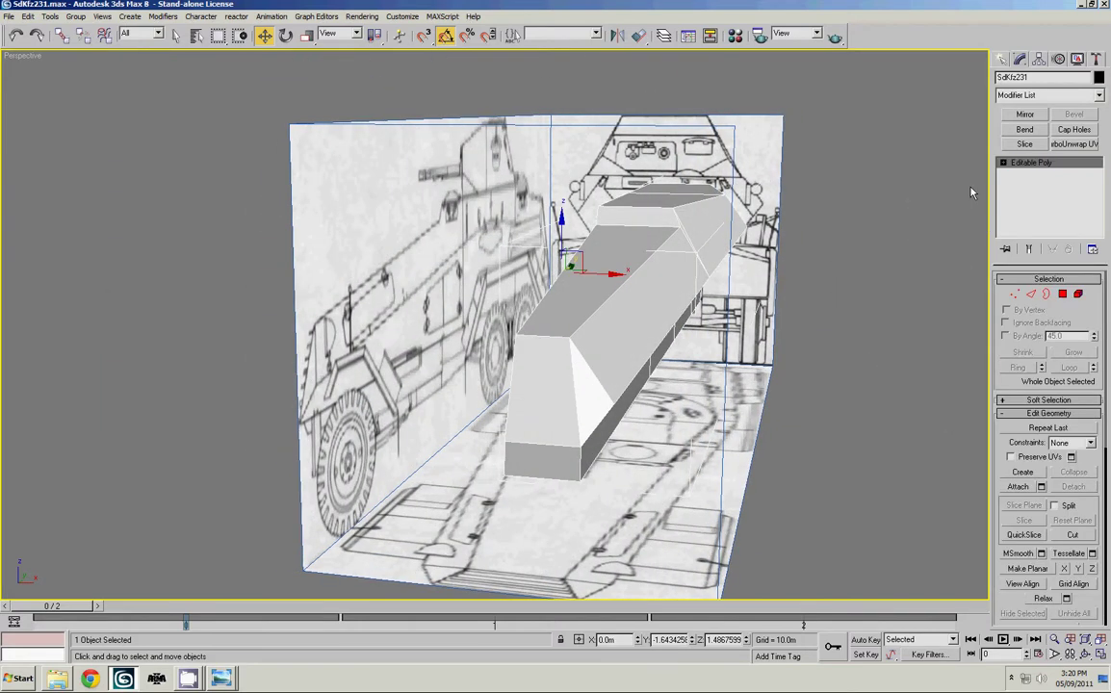
middle_click_drag(821, 214, 768, 150, "alt")
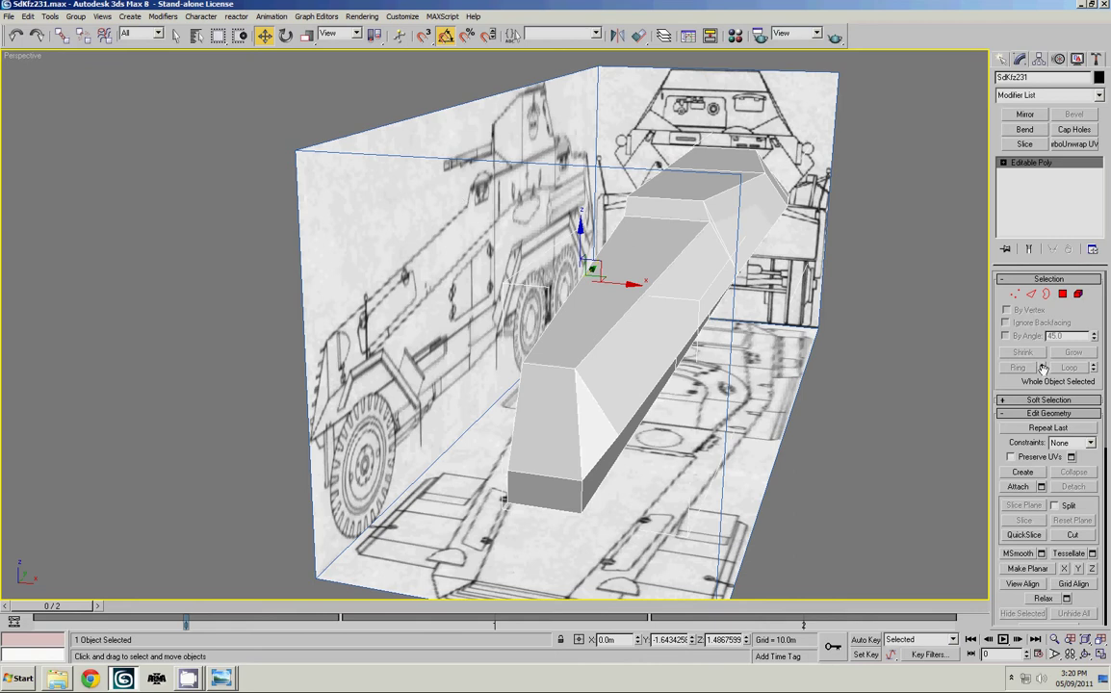
Apply a Mirror modifier across the X axis with Copy enabled to complete the other half of the hull
left_click(1025, 114)
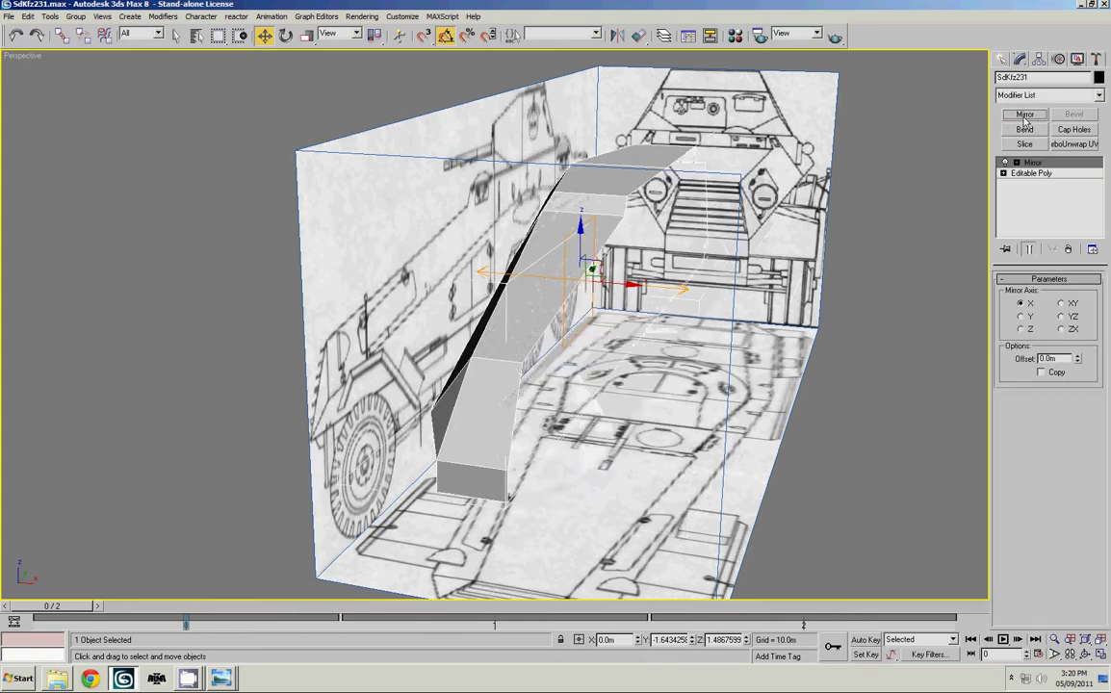
left_click(1042, 372)
middle_click_drag(715, 247, 609, 307, "alt")
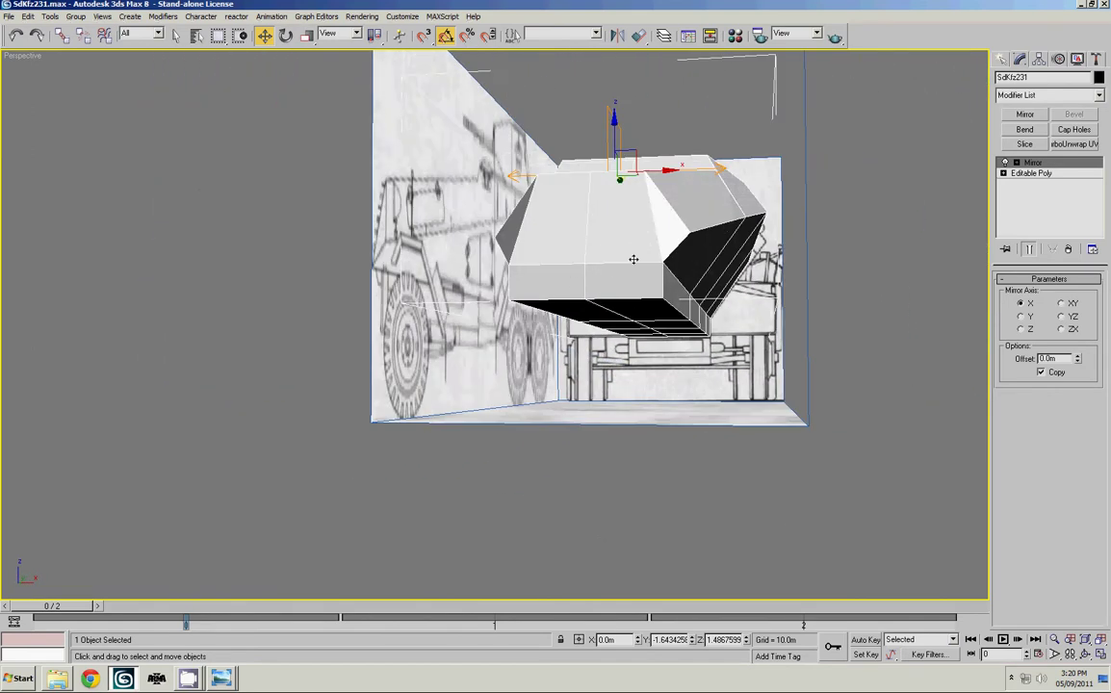
middle_click_drag(626, 174, 573, 186, "alt")
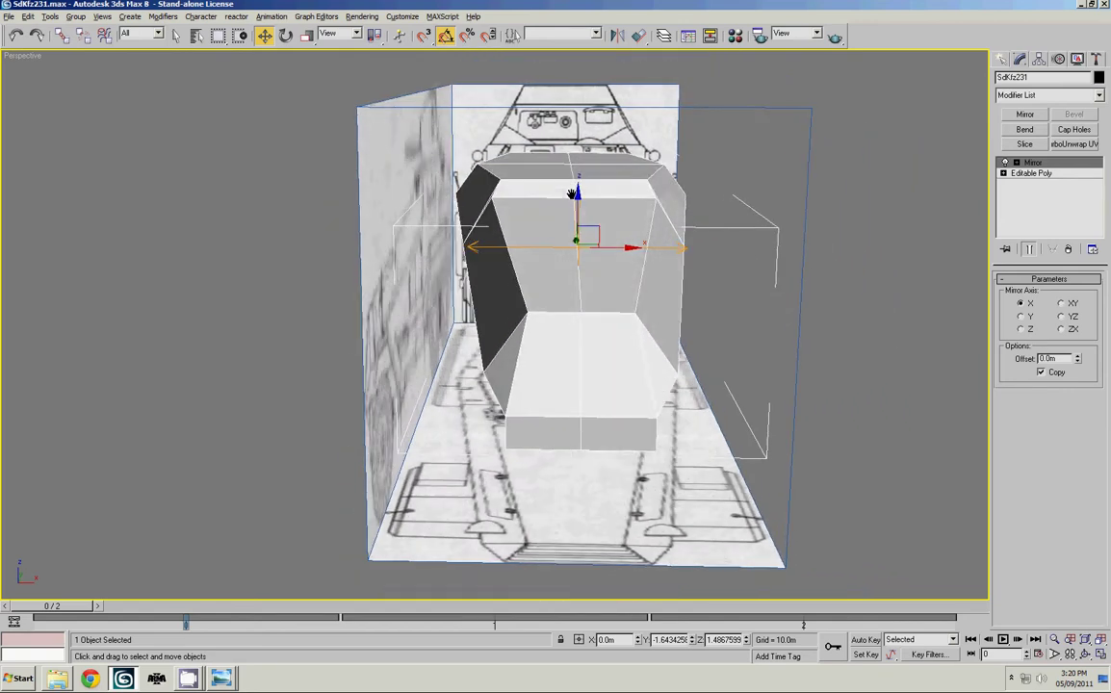
Convert the mirrored hull to an Editable Poly
right_click(570, 183)
mouse_move(607, 291)
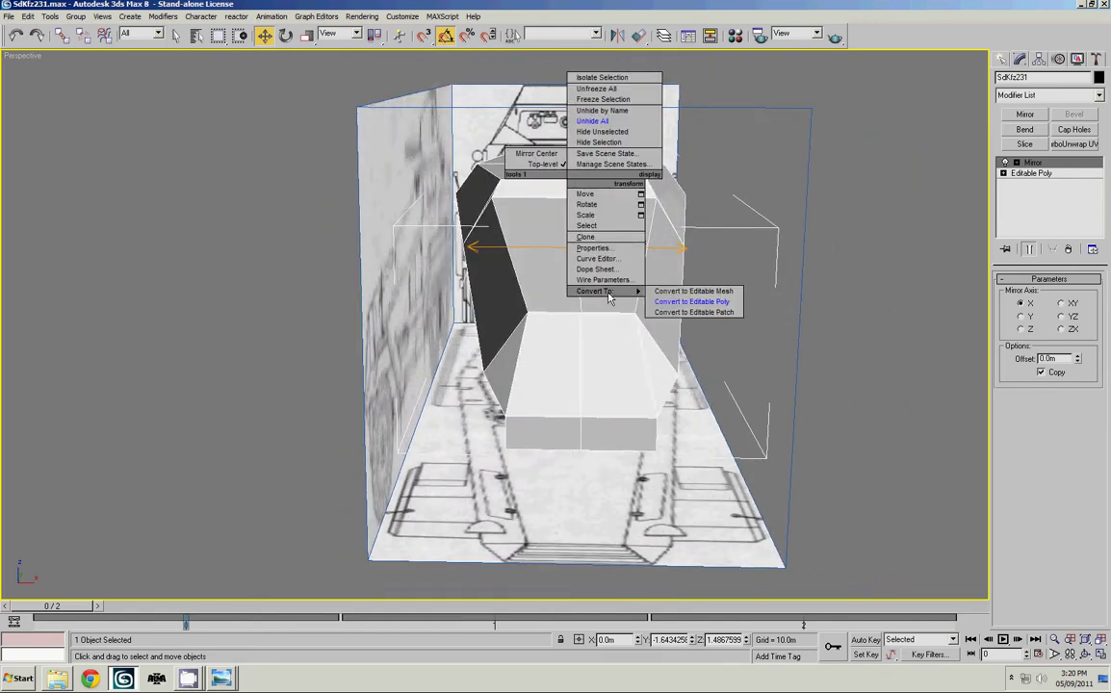
left_click(682, 302)
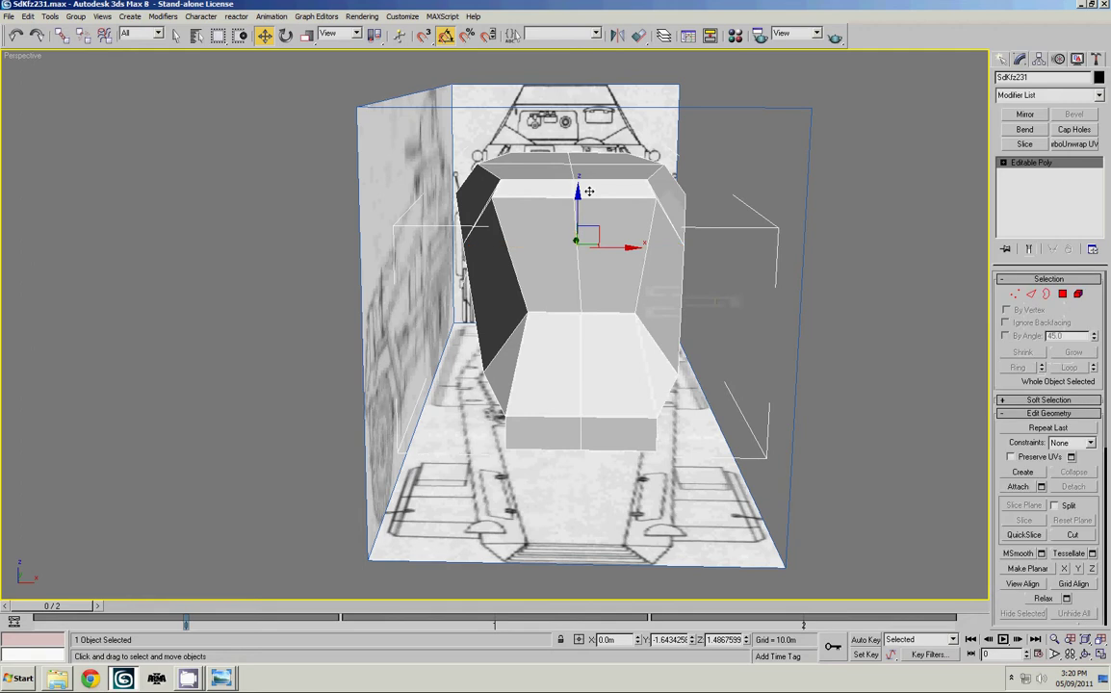
middle_click_drag(590, 198, 586, 187, "alt")
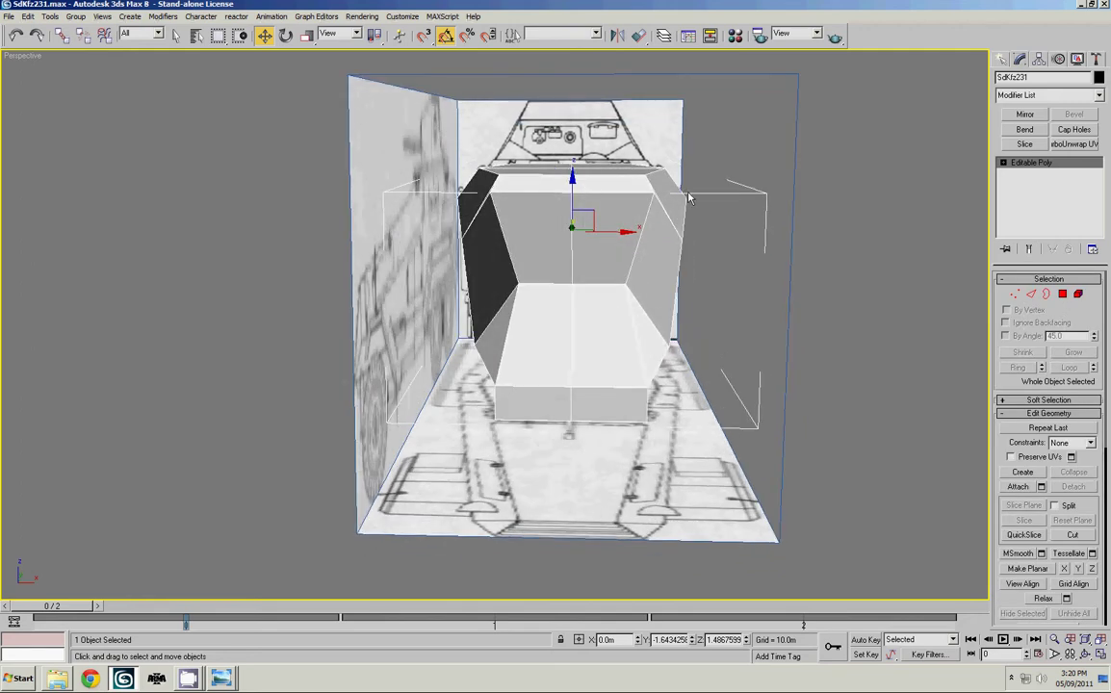
Pull the mirrored half's polygons away along X to check whether the two hull halves are joined, and undo the move
key("4")
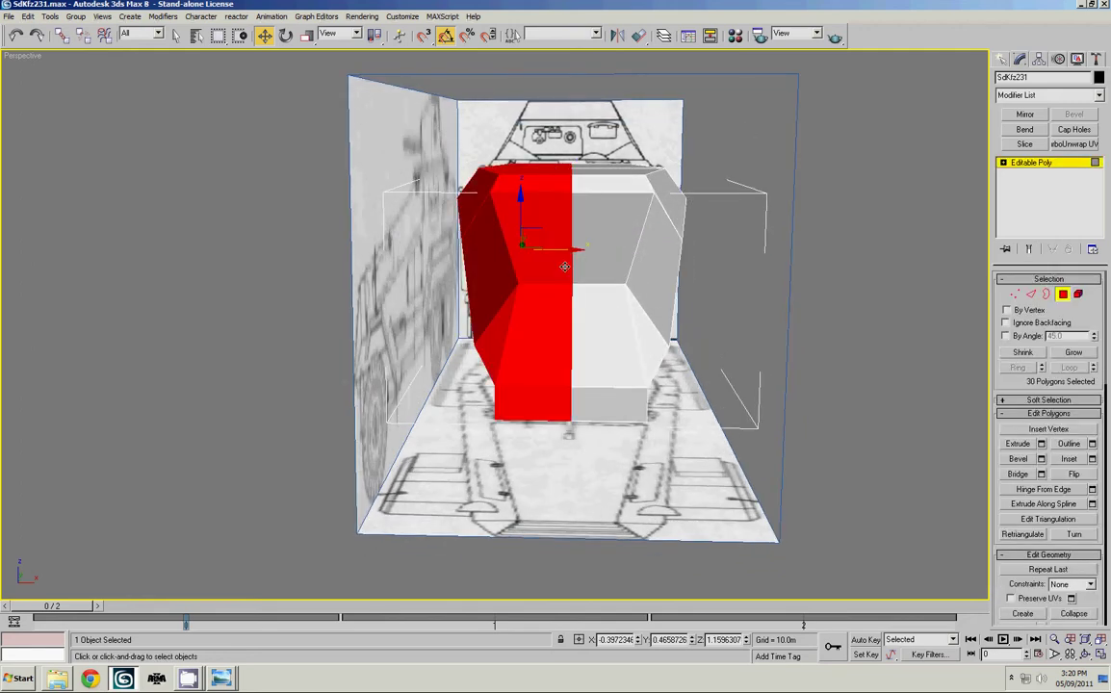
middle_click_drag(566, 266, 349, 236, "alt")
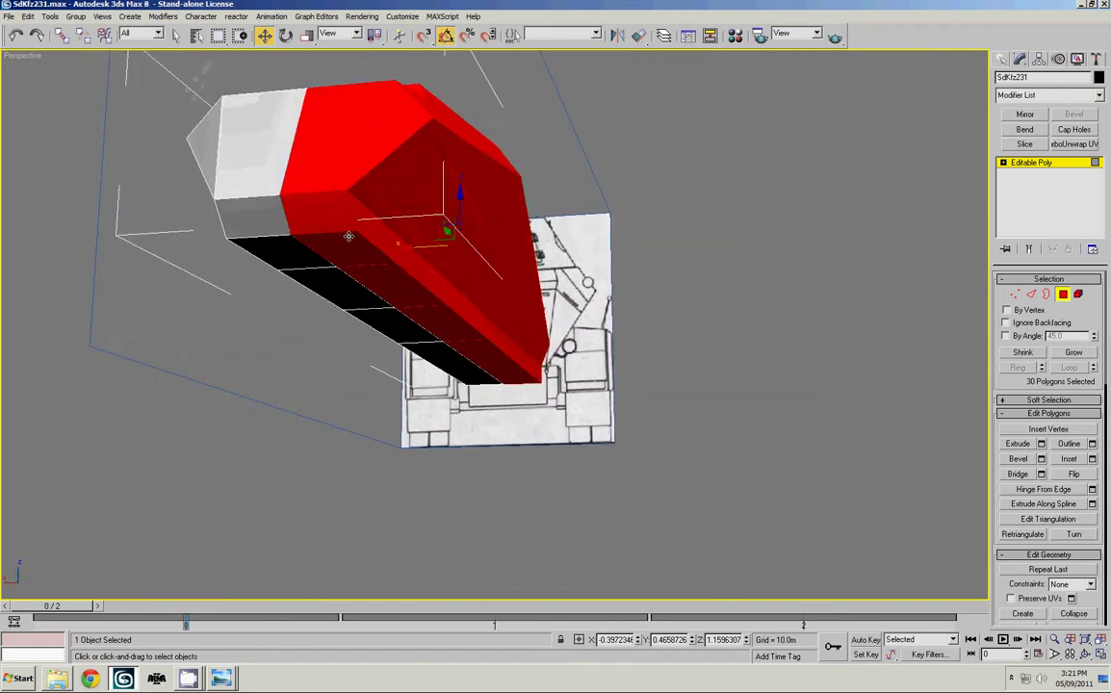
left_click_drag(349, 236, 606, 237)
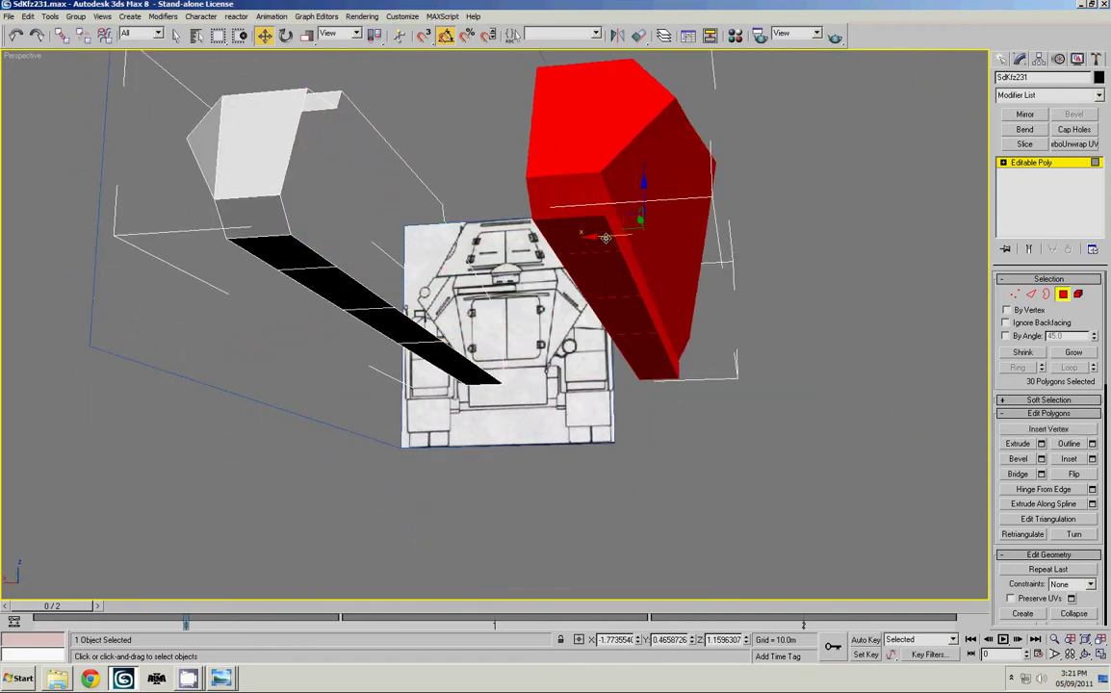
key("ctrl+z")
middle_click_drag(355, 188, 581, 186, "alt")
Weld all the vertices along the hull's centre line in the front view to join its two halves
key("1")
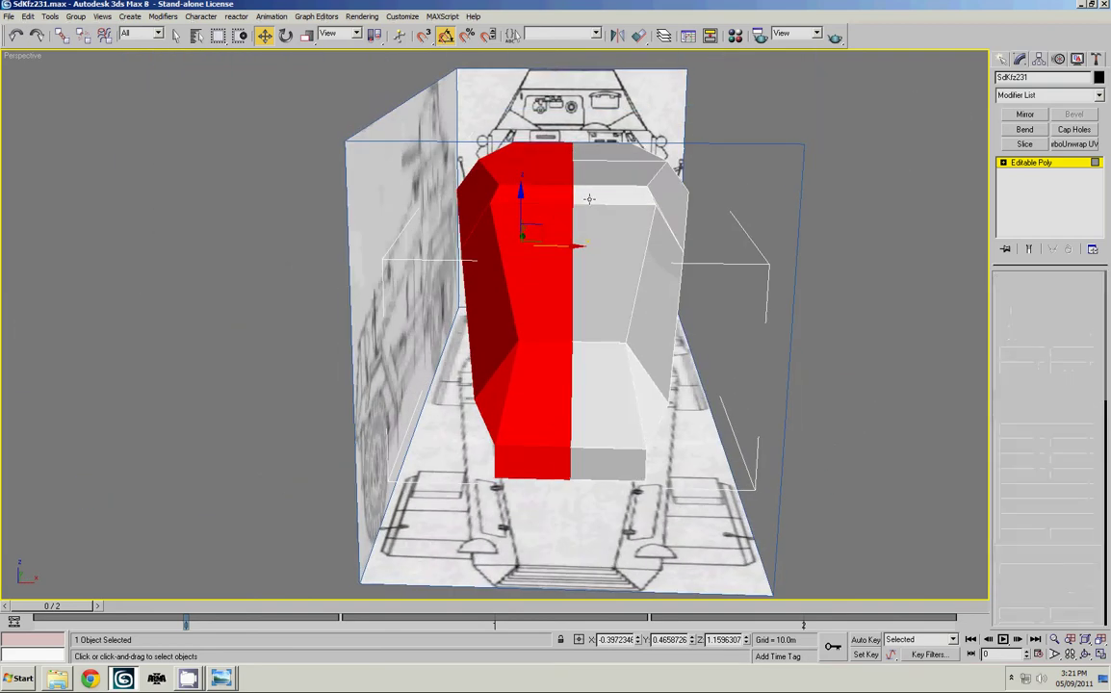
key("alt+w")
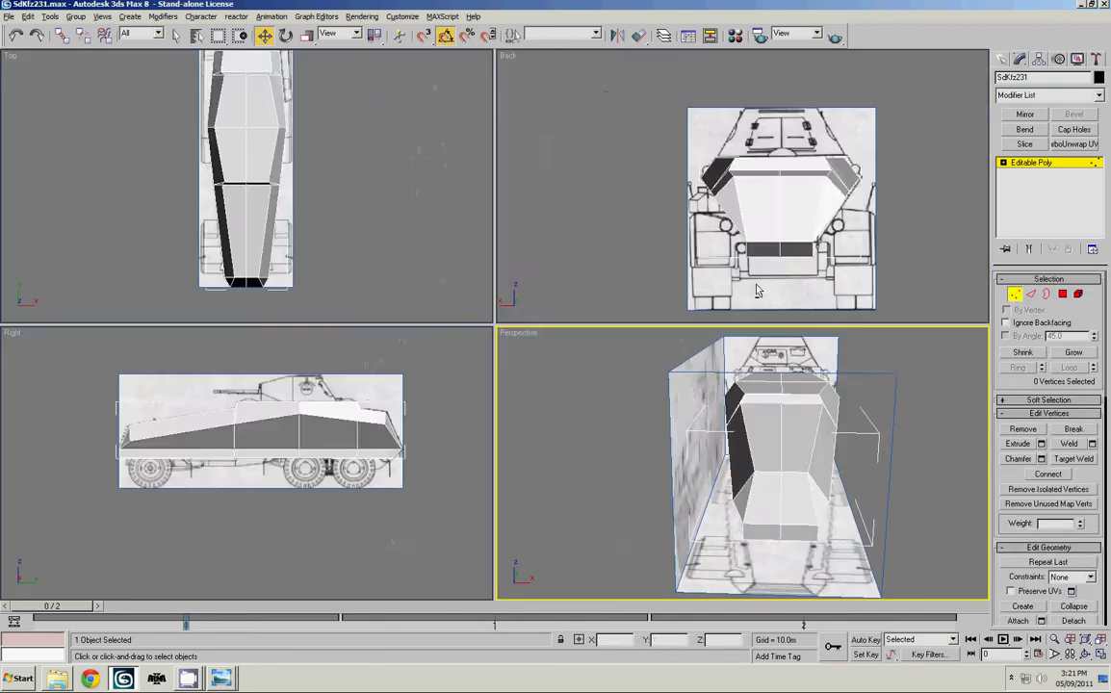
left_click(635, 212)
key("alt+w")
middle_click_drag(628, 245, 628, 187)
scroll(568, 231, "up", 2)
key("f")
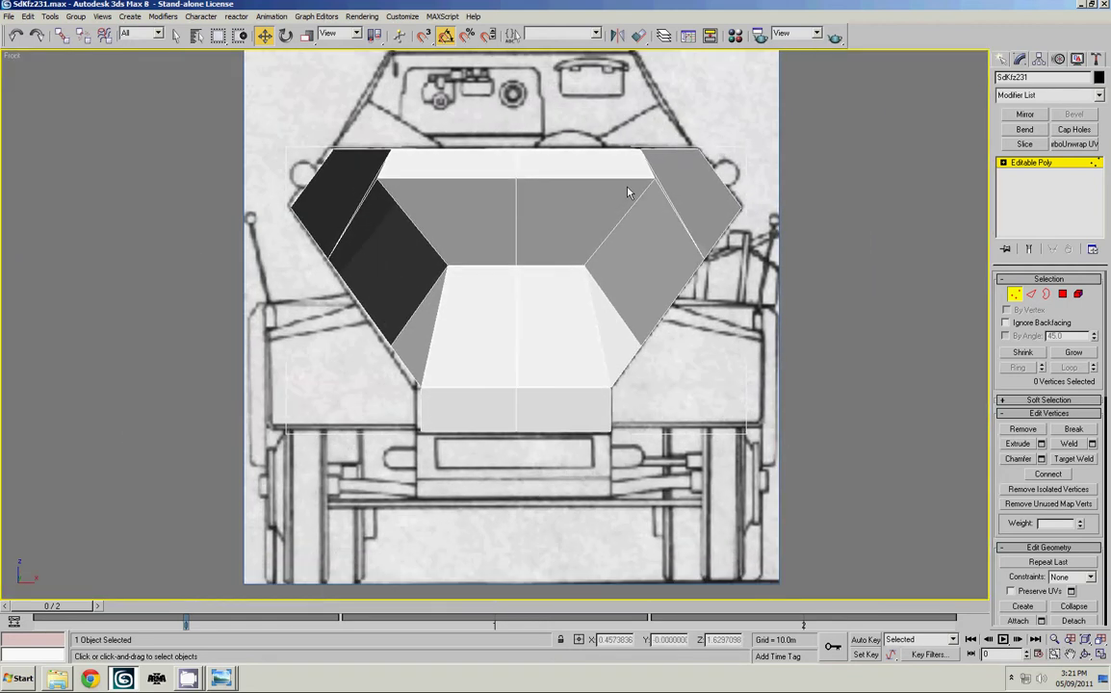
key("period")
middle_click_drag(518, 159, 534, 139)
left_click_drag(505, 107, 563, 472)
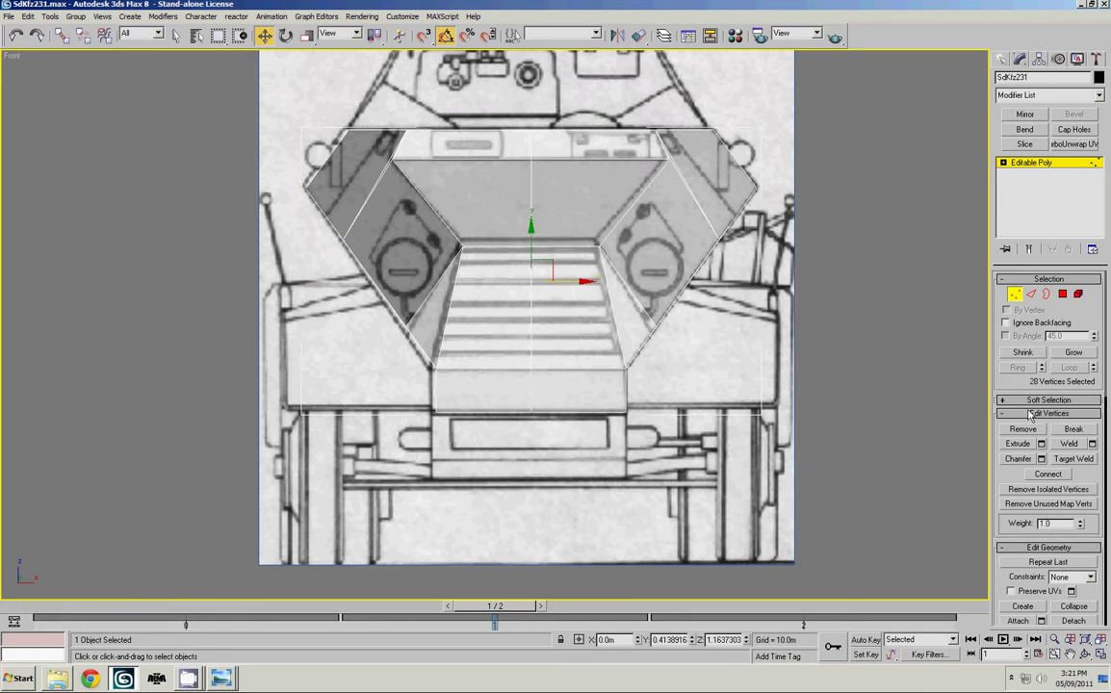
left_click(1093, 444)
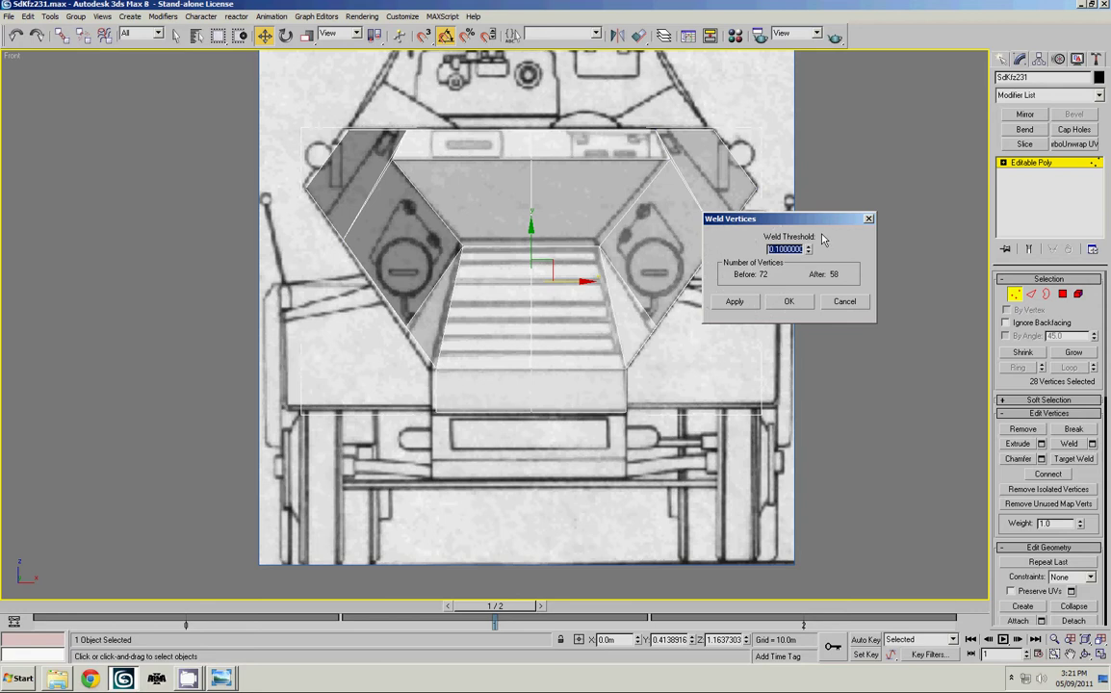
left_click_drag(823, 222, 869, 160)
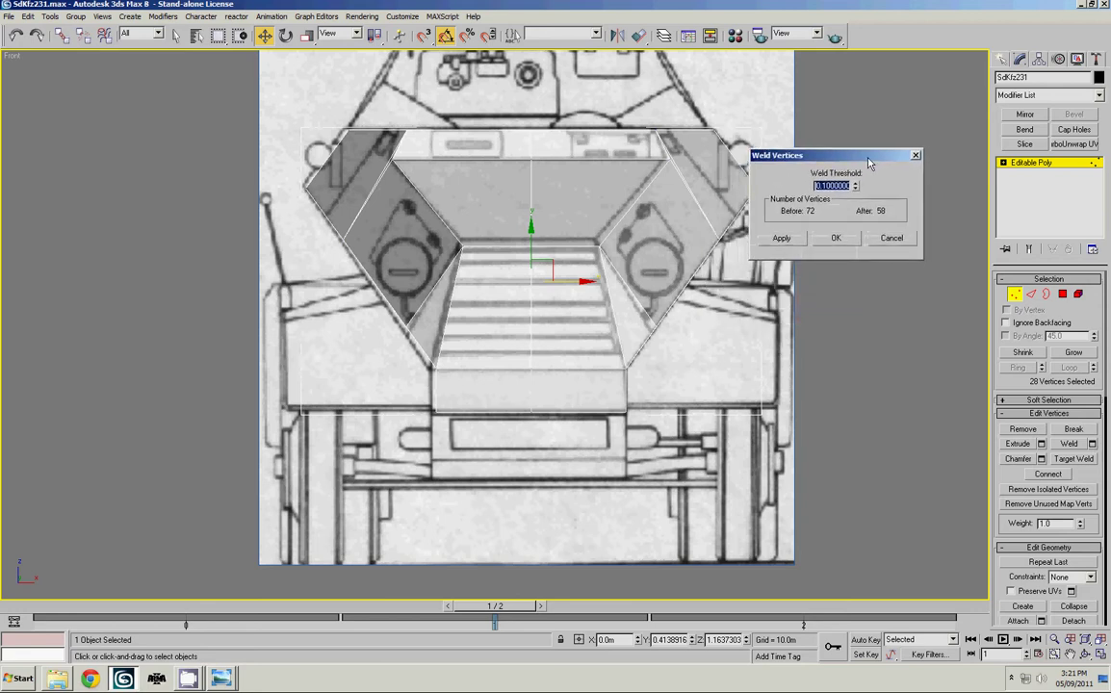
left_click(825, 189)
left_click(835, 238)
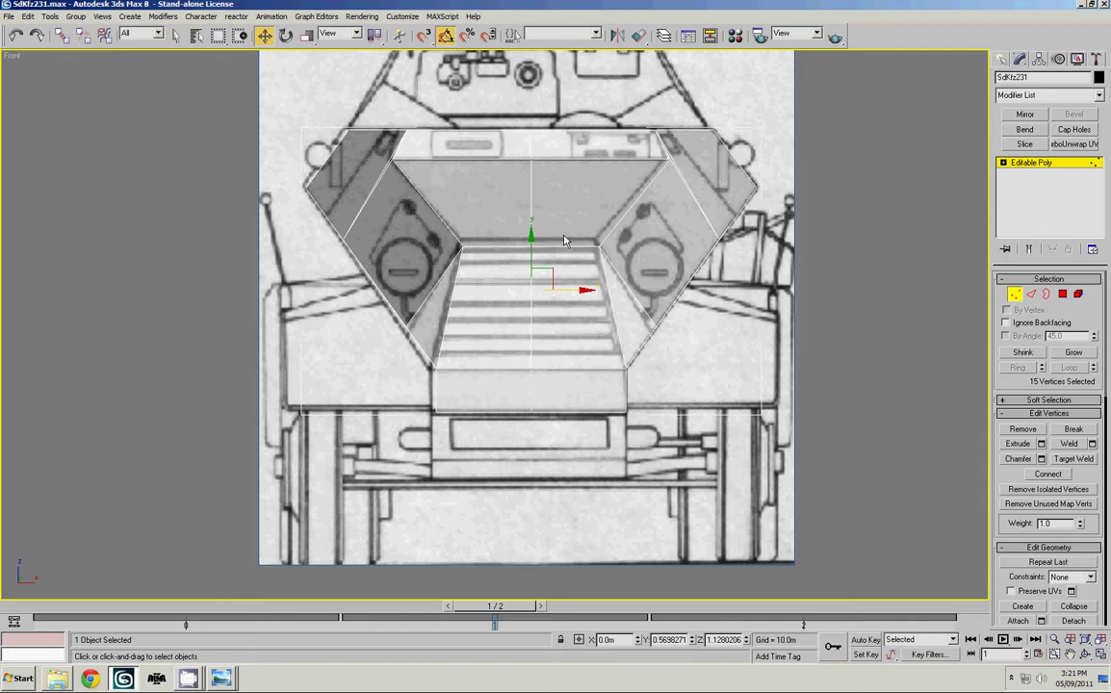
middle_click_drag(566, 240, 566, 253)
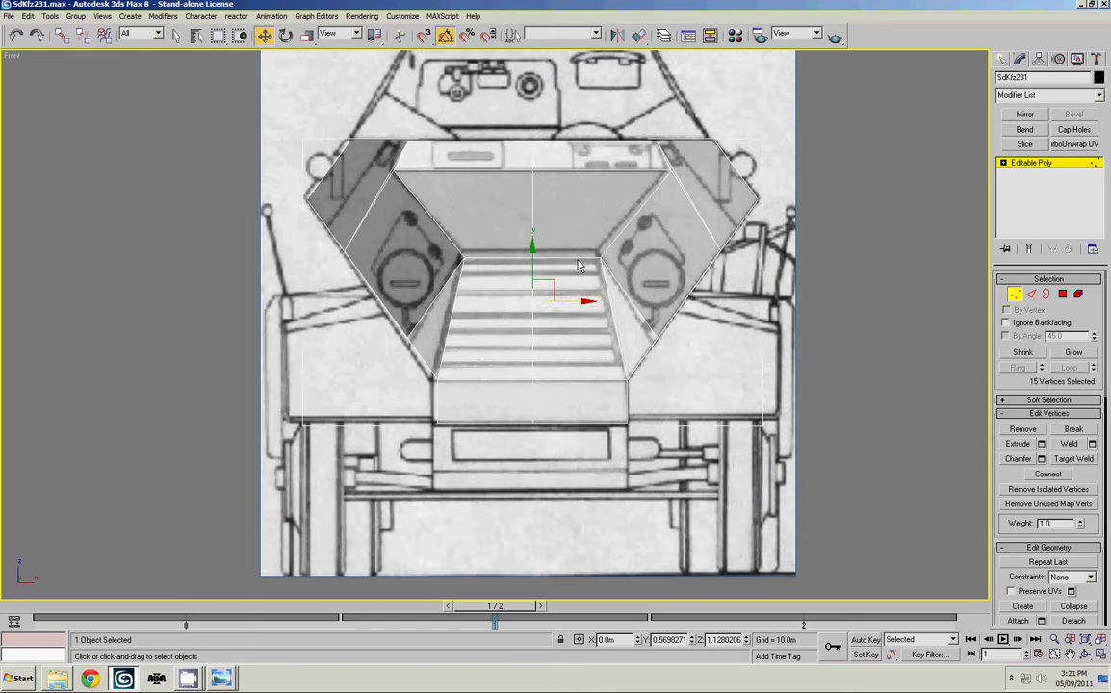
key("alt+w")
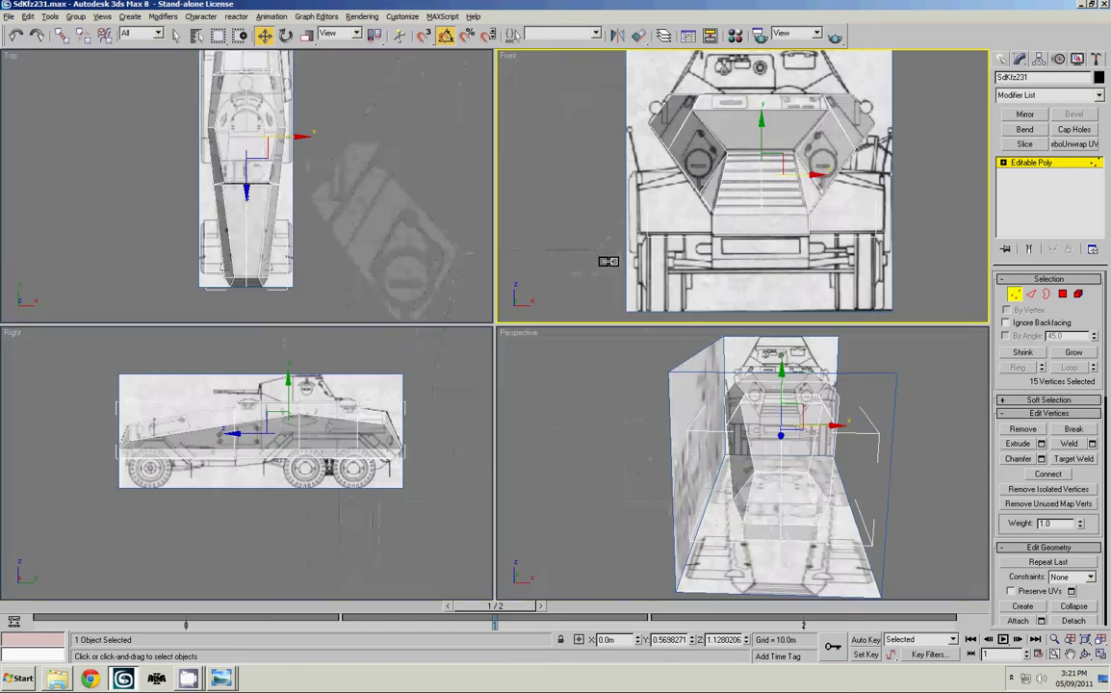
right_click(710, 368)
key("alt+w")
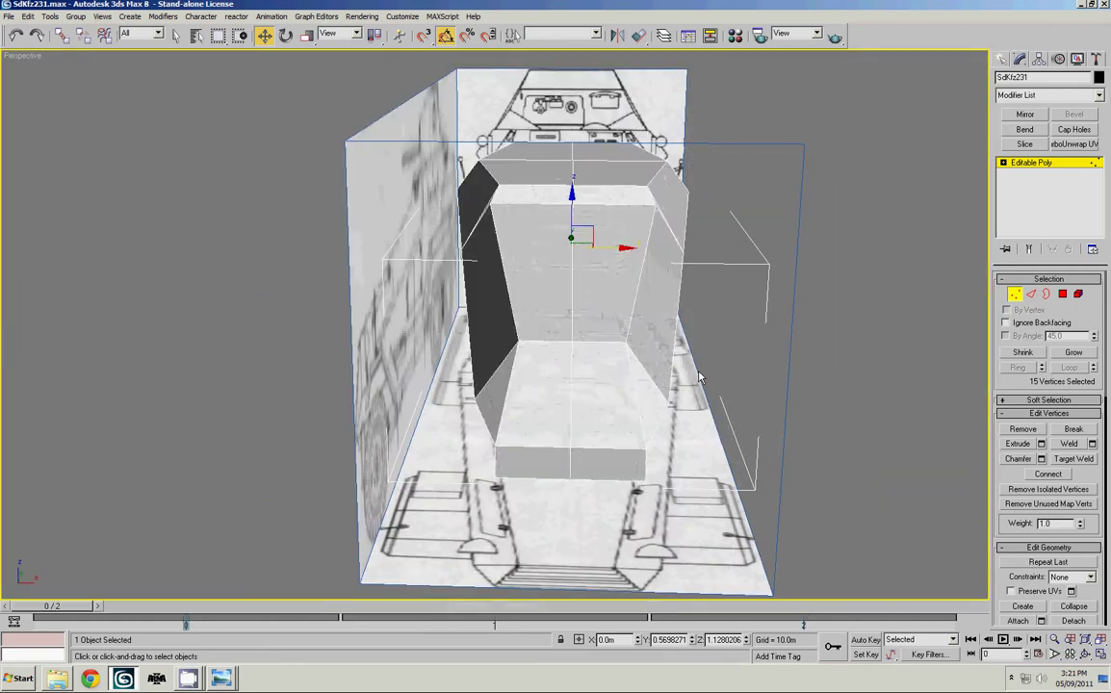
middle_click_drag(719, 375, 579, 263, "alt")
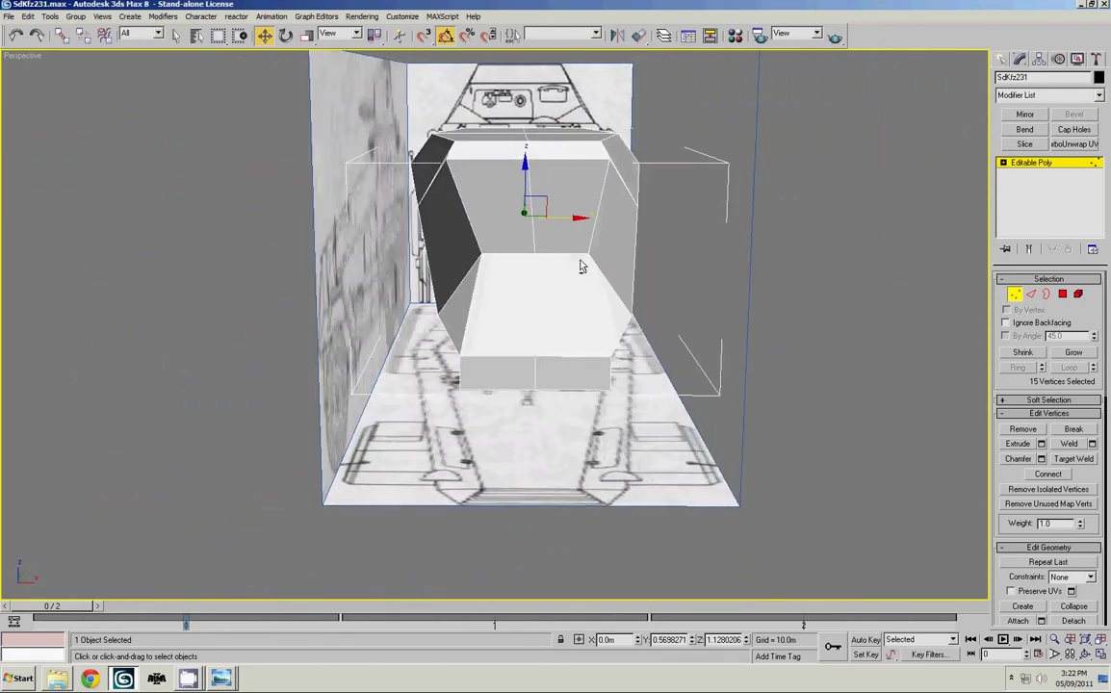
Select only the edges running along the hull's centre line, try deleting them, and undo the deletion and the selection
key("2")
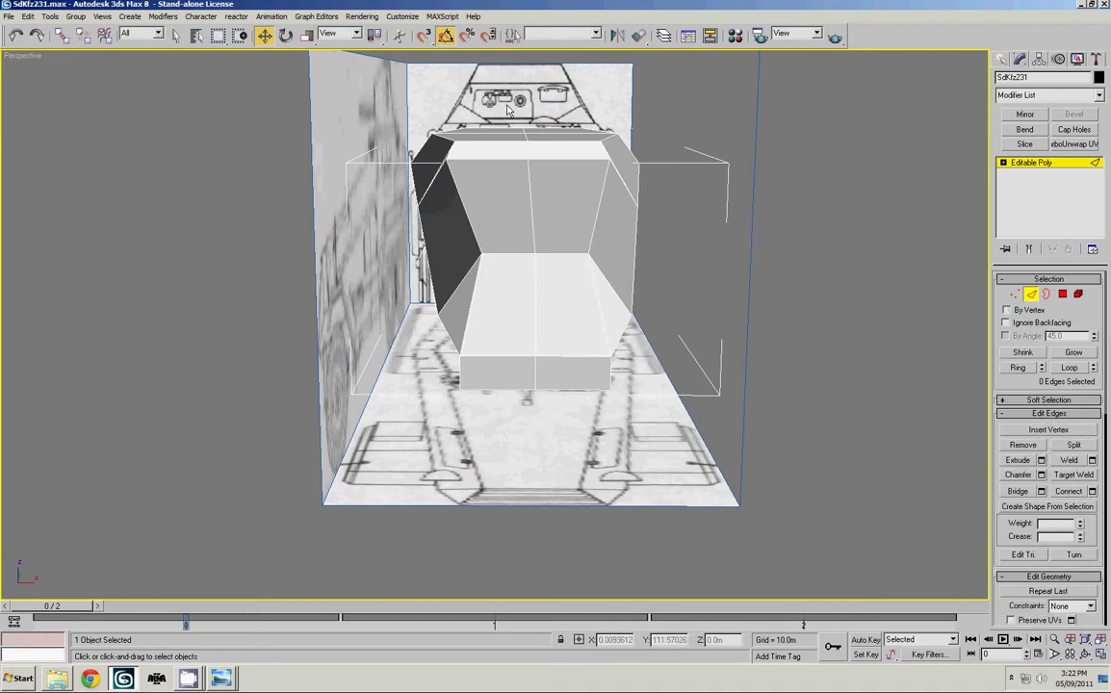
key("alt+w")
right_click(554, 115)
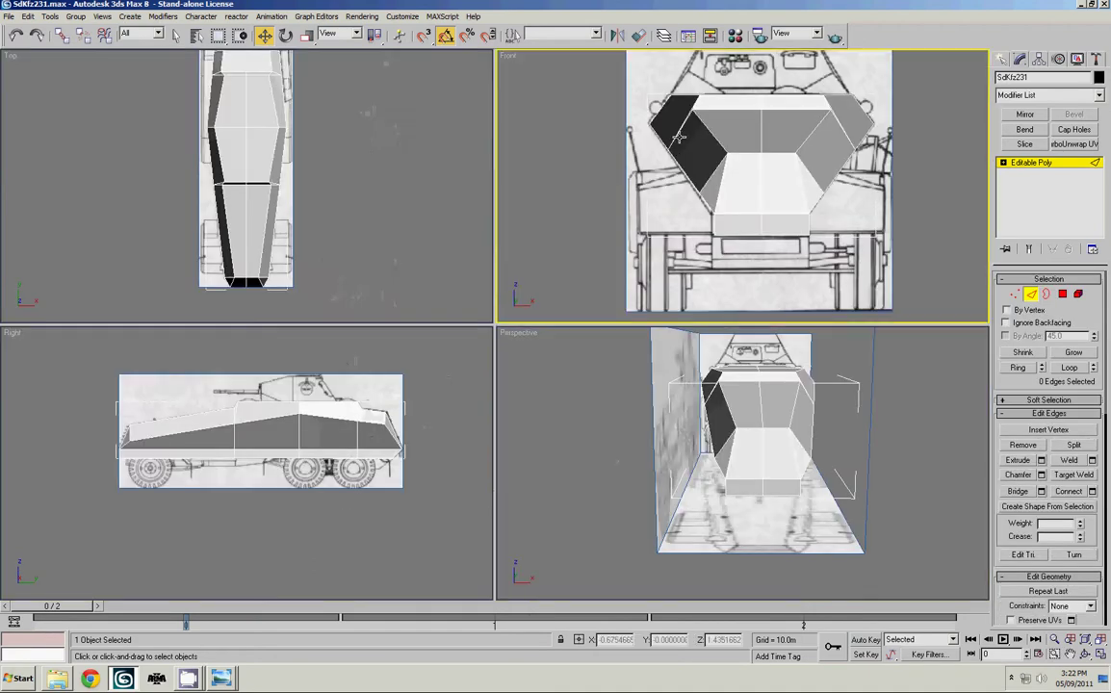
key("alt+w")
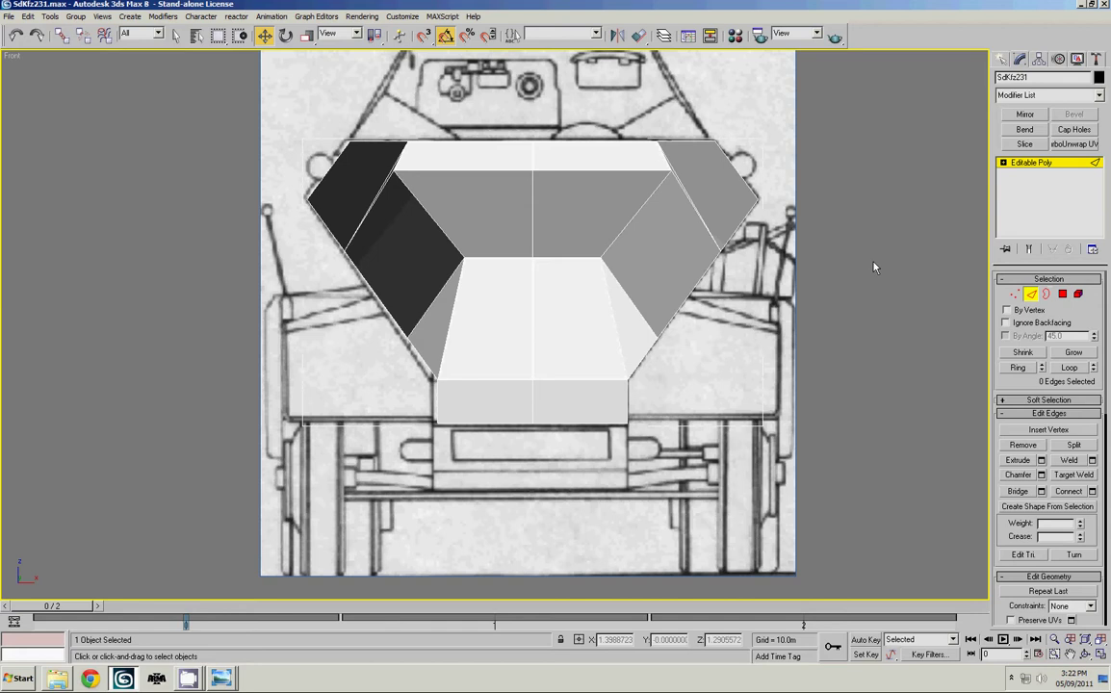
left_click_drag(508, 111, 559, 476)
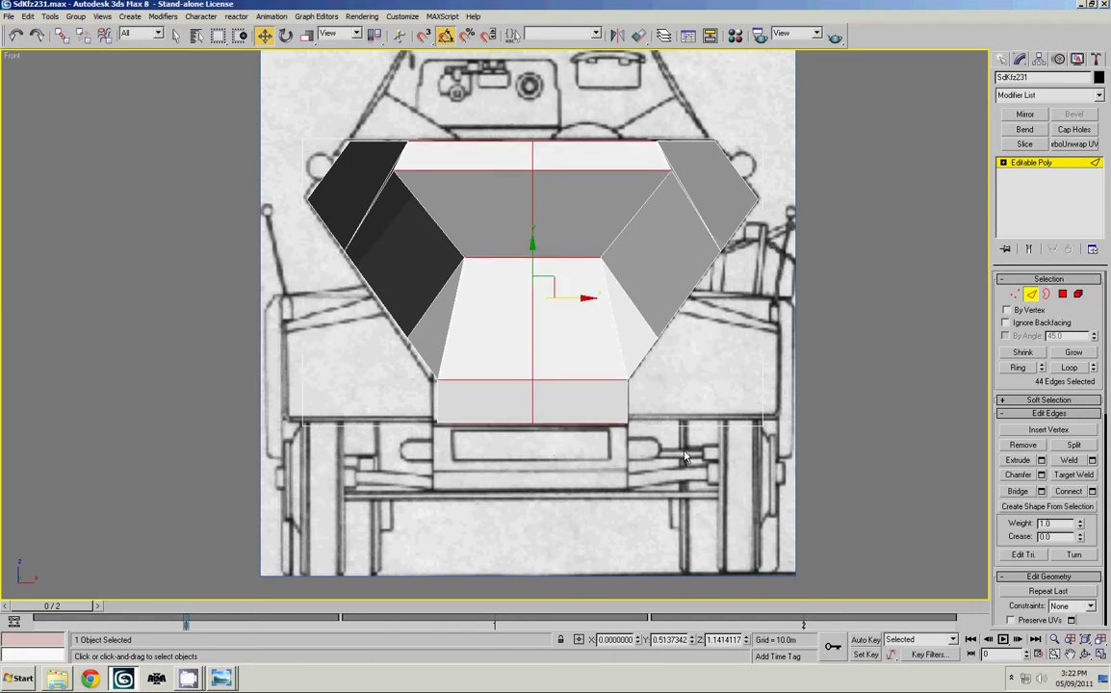
left_click_drag(607, 129, 566, 116, "alt")
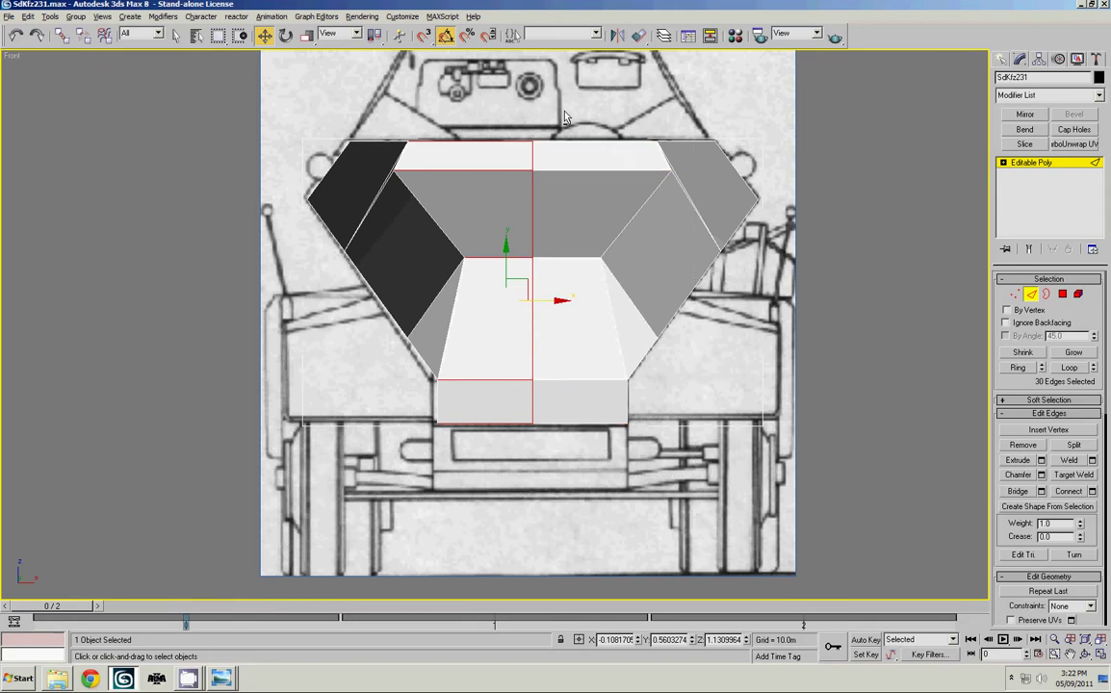
left_click_drag(350, 99, 512, 514, "alt")
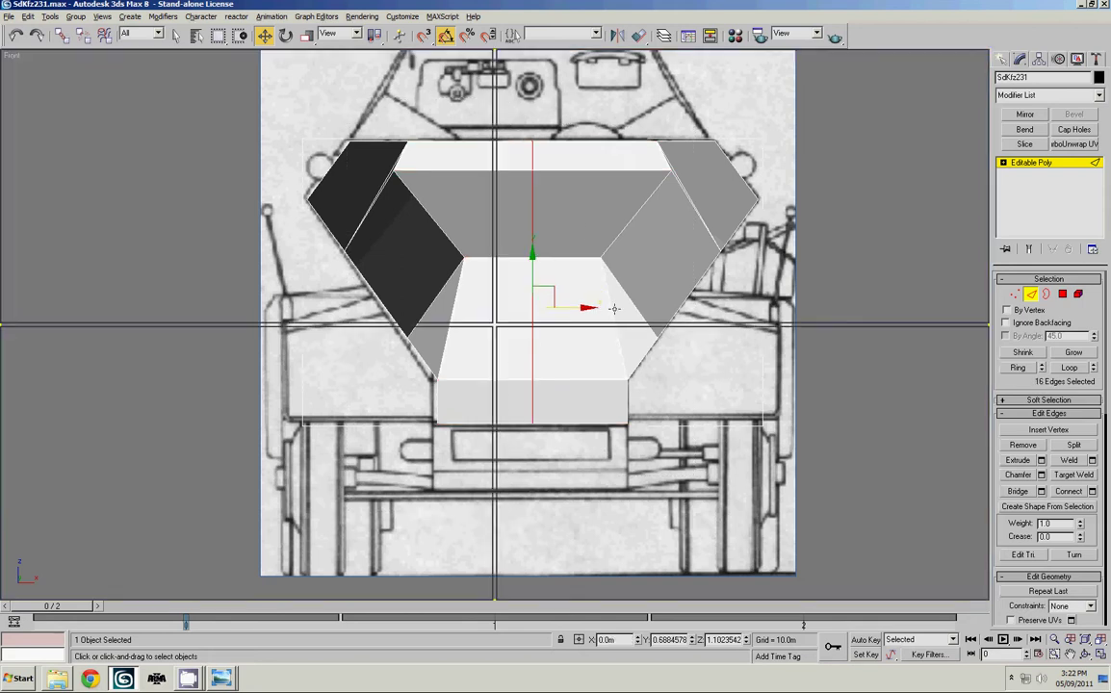
key("alt+w")
key("alt+w")
middle_click_drag(644, 353, 681, 386, "alt")
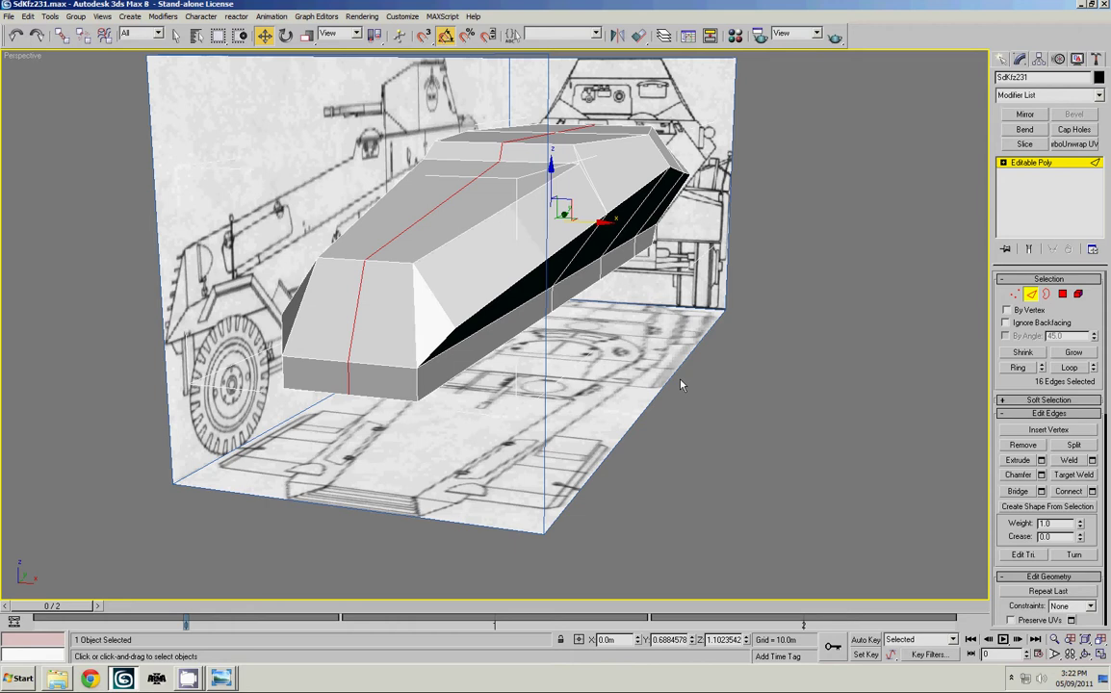
key("Delete")
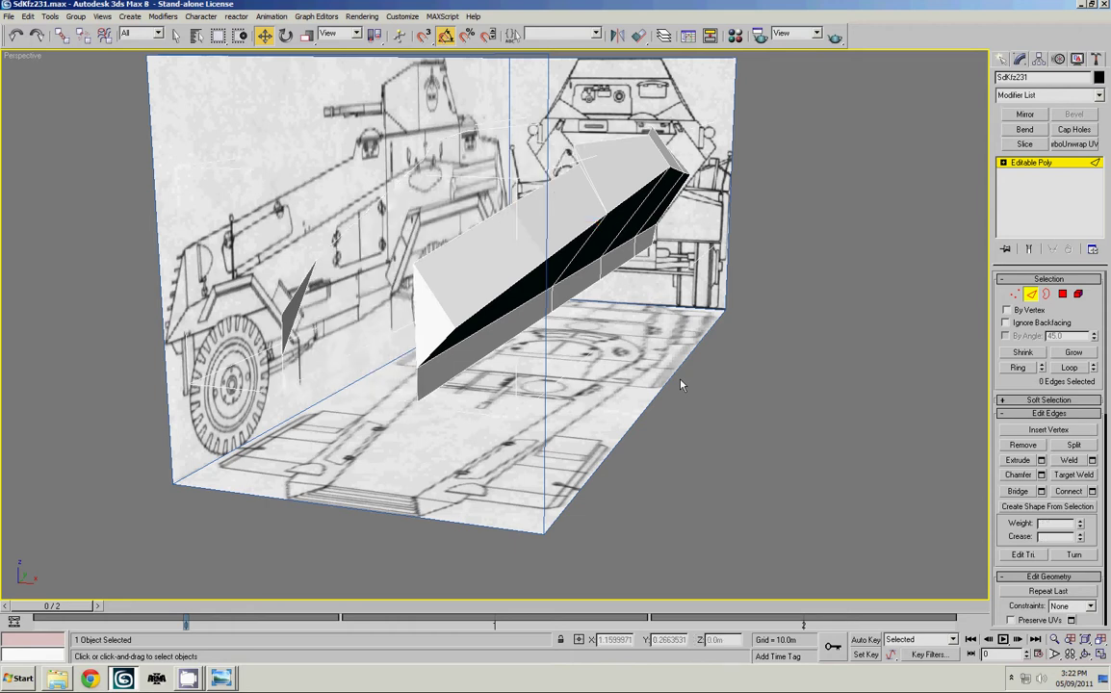
middle_click_drag(680, 384, 648, 313, "alt")
key("ctrl+z")
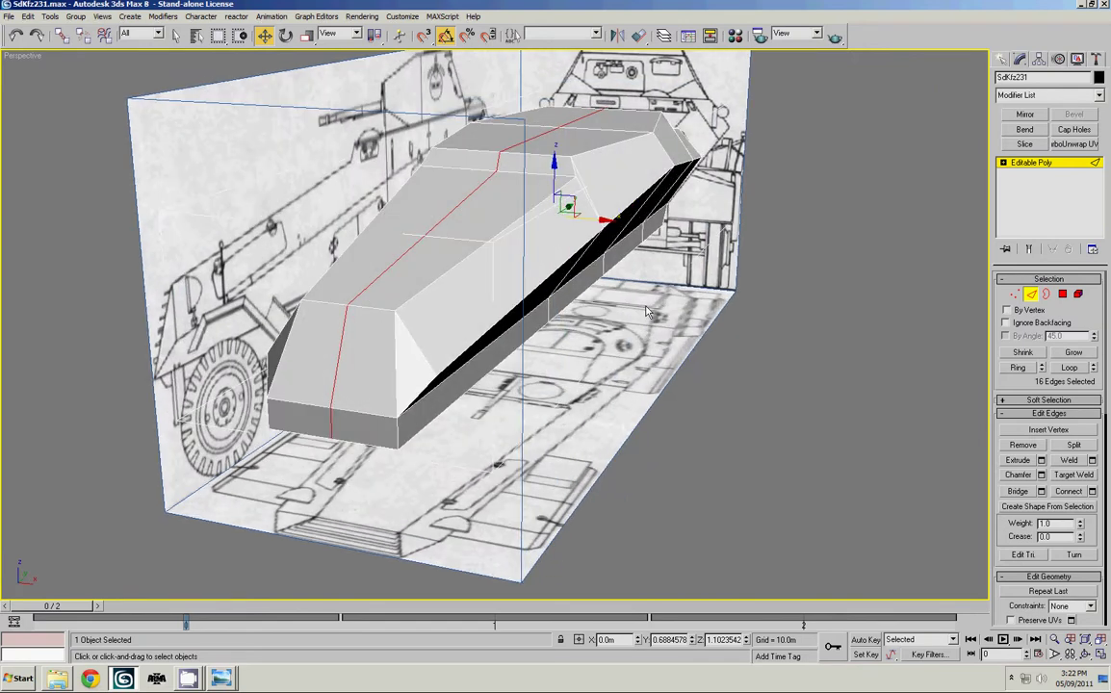
key("ctrl+z")
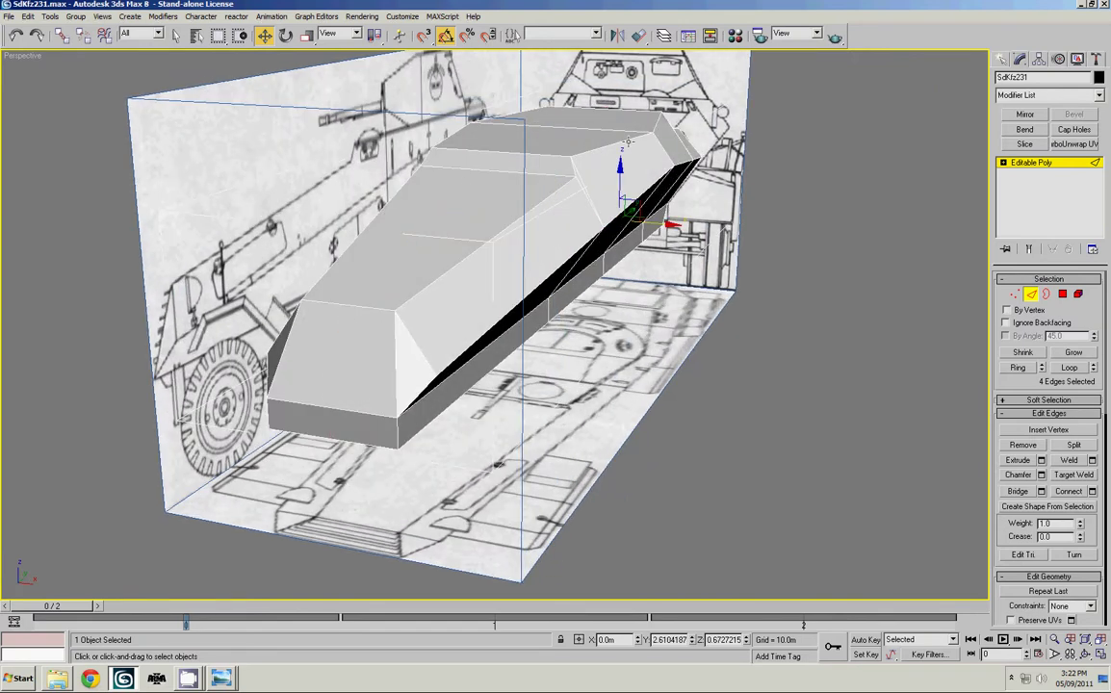
Try to weld the two overlapping centre-line vertices at the lower edge of the hull's rear face
middle_click_drag(627, 143, 953, 213, "alt")
scroll(526, 197, "up", 3)
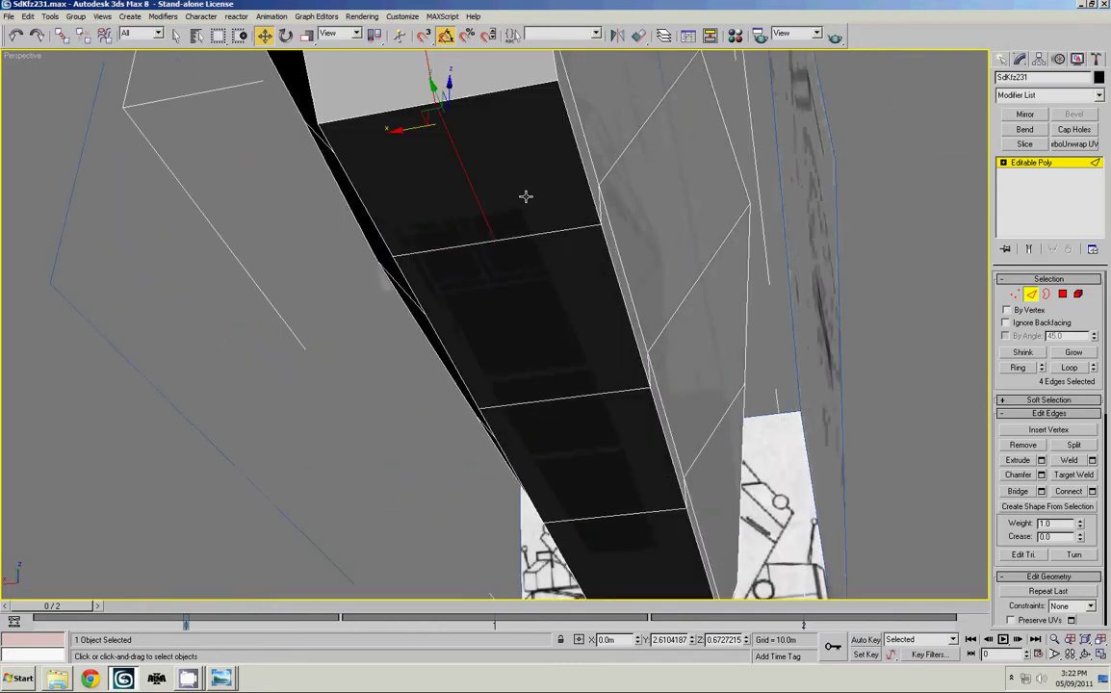
middle_click_drag(526, 197, 545, 289, "alt")
scroll(534, 251, "up", 2)
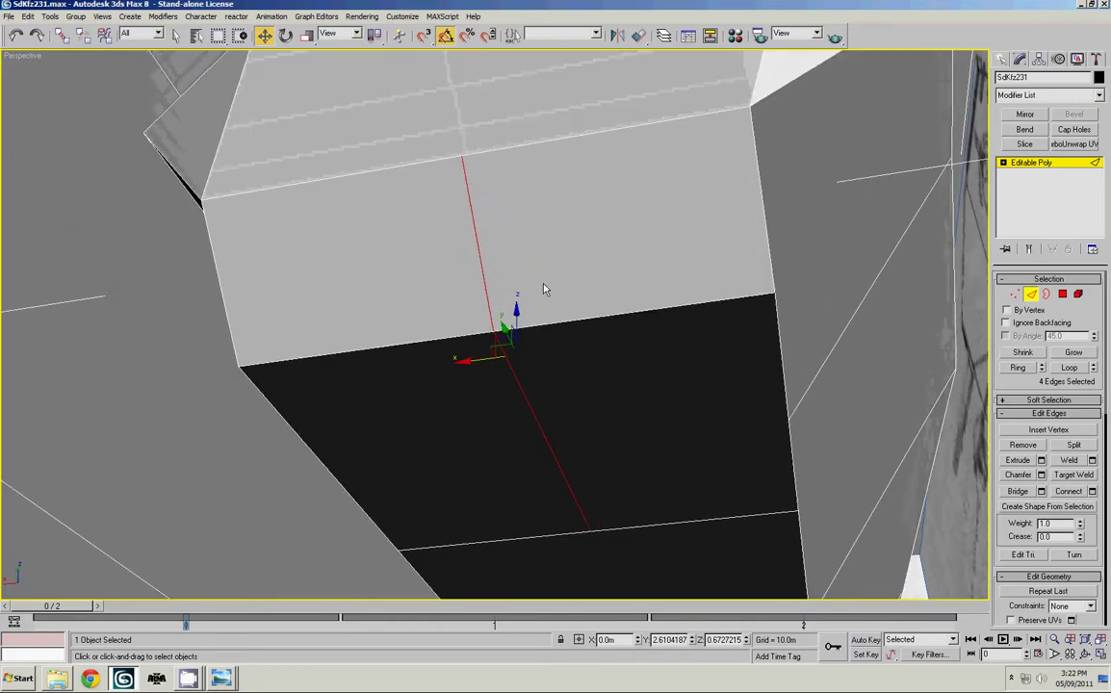
key("1")
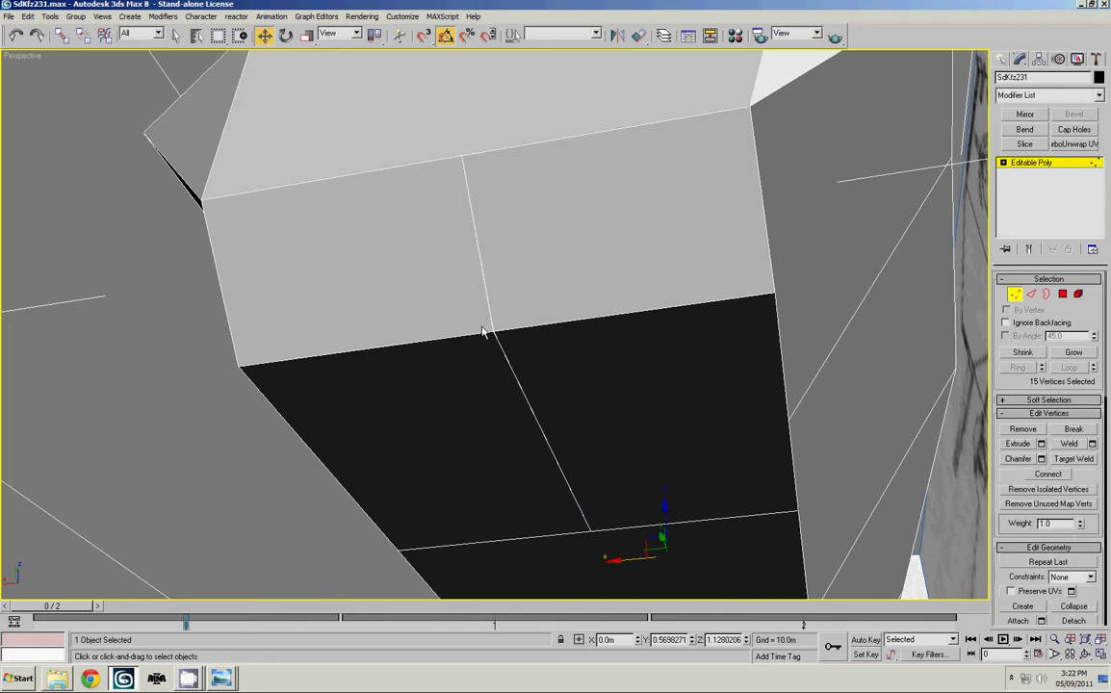
left_click_drag(483, 332, 507, 350)
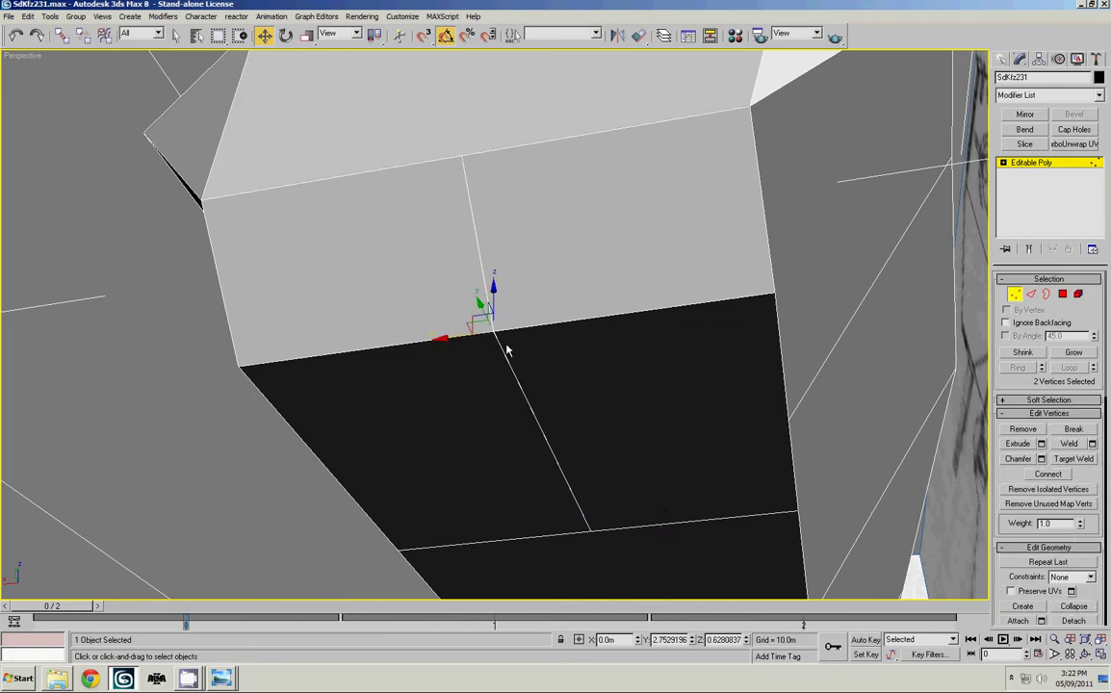
left_click(1073, 448)
Move one of the two overlapping centre-line vertices at the rear lower edge aside along X to separate it from its twin
middle_click_drag(567, 327, 559, 311)
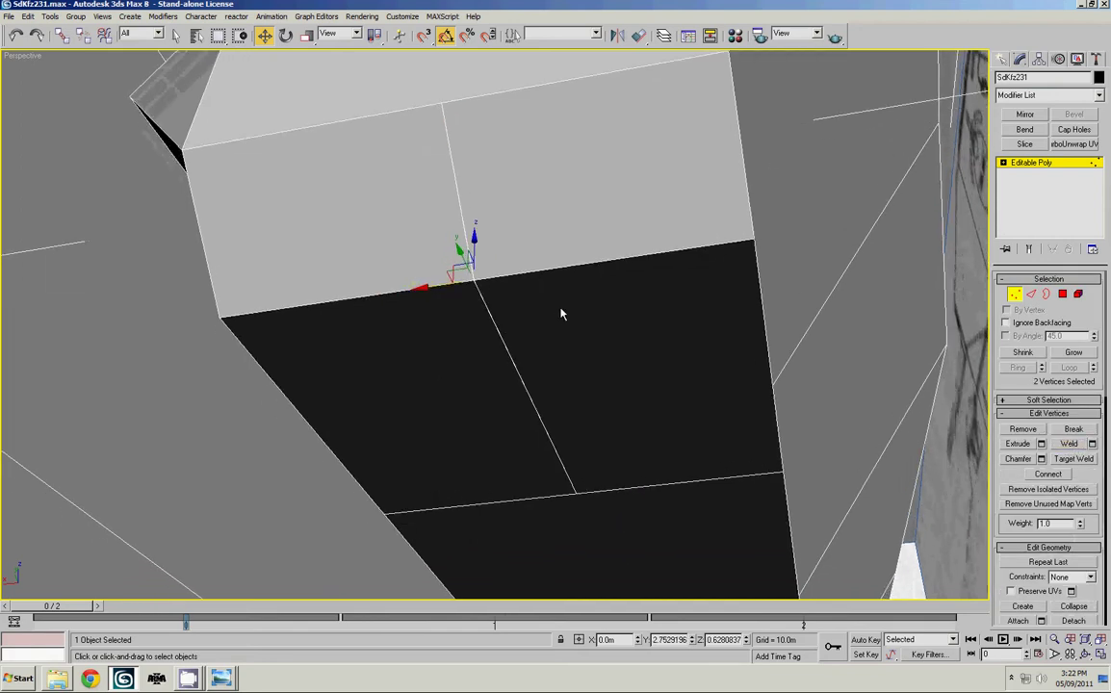
scroll(557, 314, "up", 1)
scroll(557, 314, "down", 1)
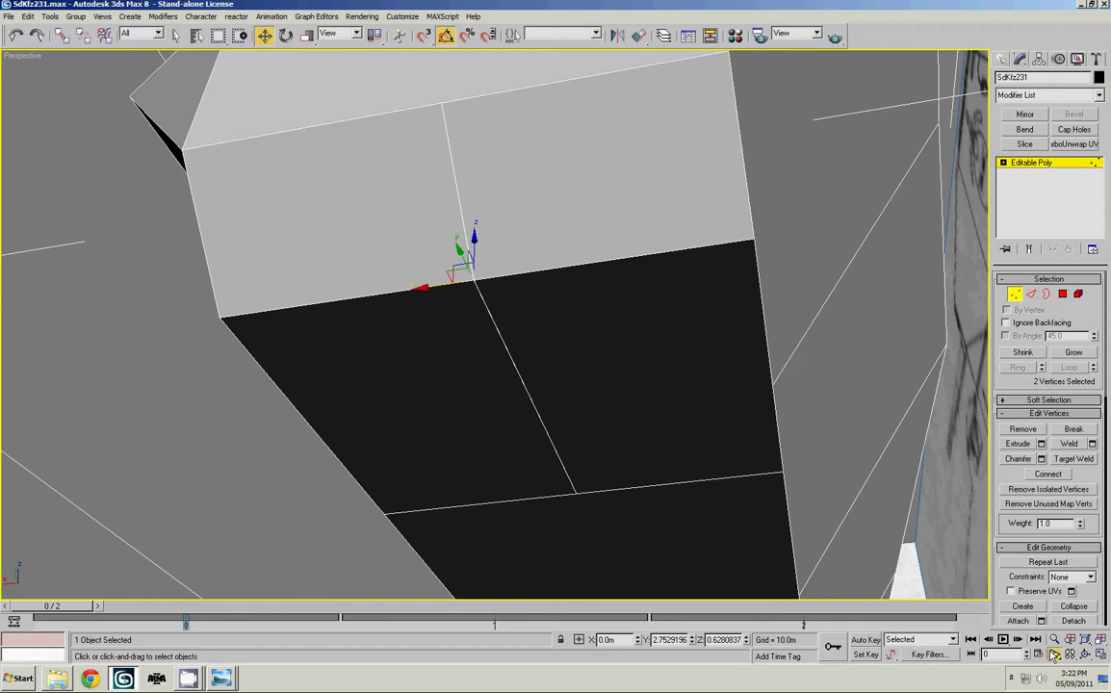
scroll(545, 294, "up", 4)
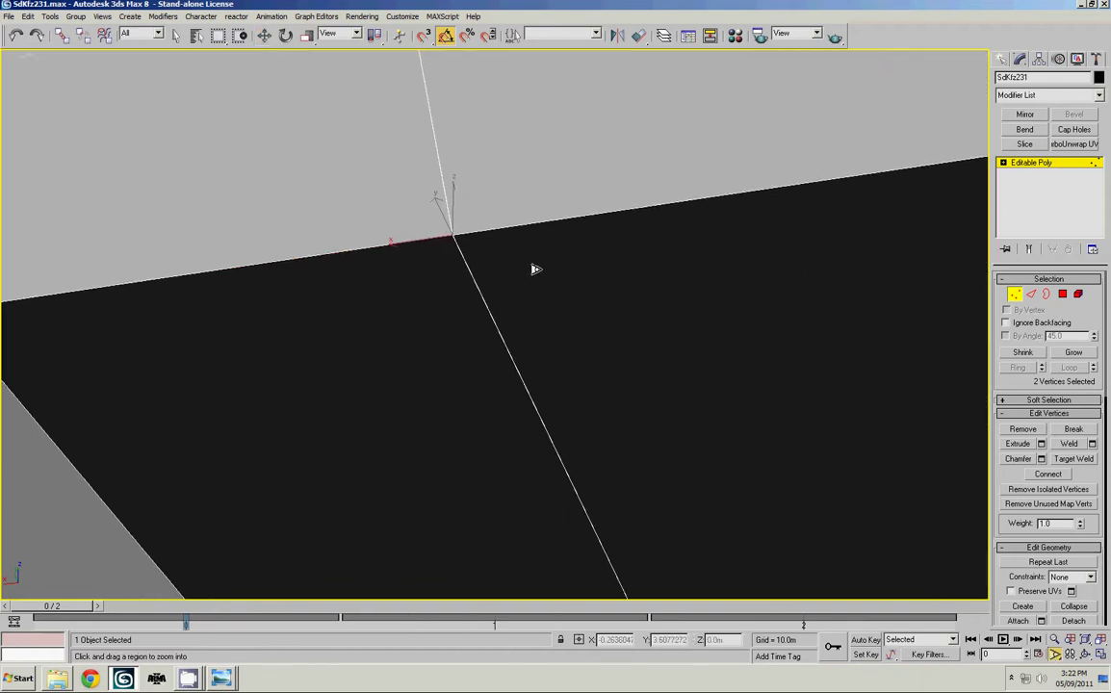
left_click(451, 233)
left_click_drag(410, 241, 633, 263)
left_click(588, 291)
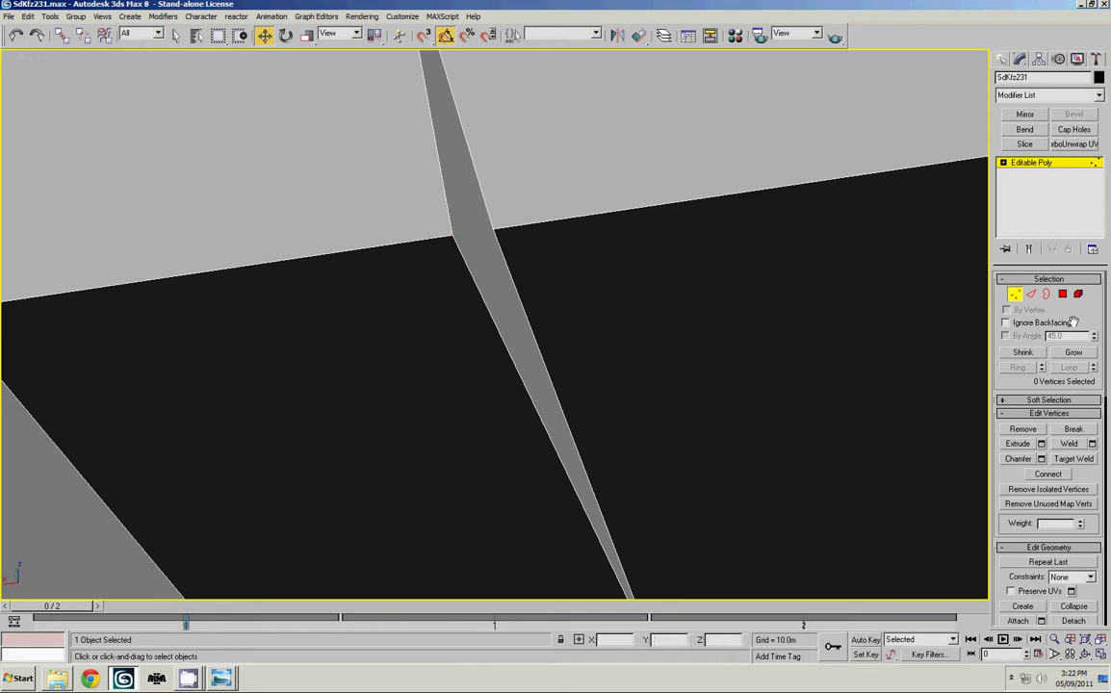
Target-weld the displaced rear vertex onto its counterpart on the centre line, and switch to editing the hull's edges
left_click(1074, 458)
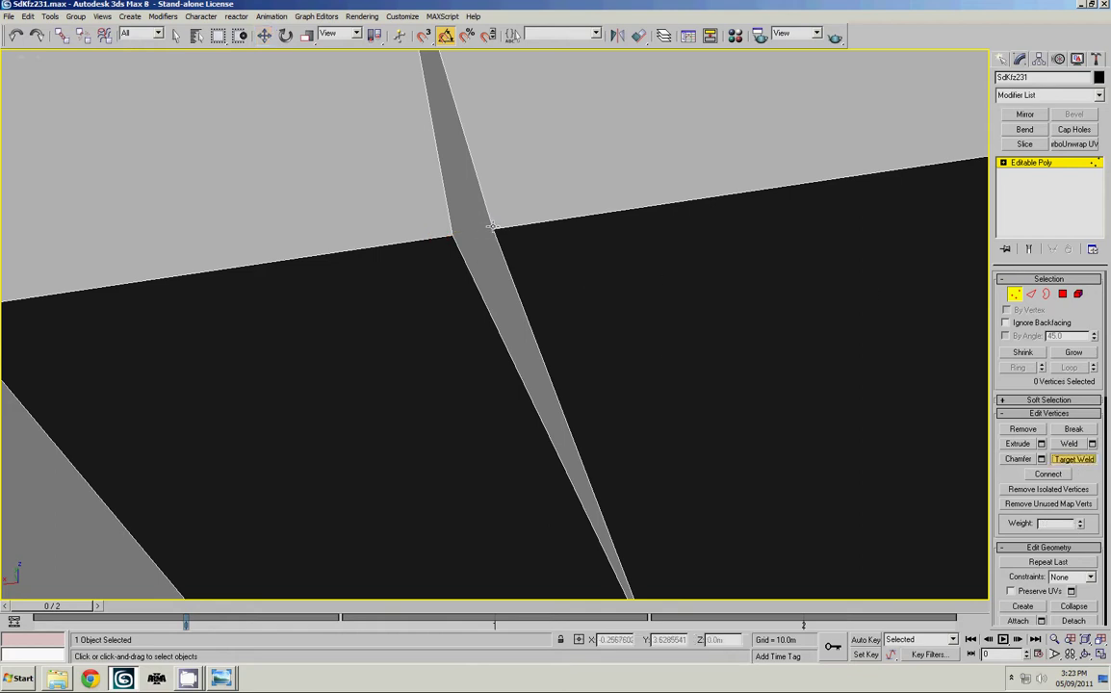
left_click(493, 227)
left_click(450, 236)
right_click(449, 234)
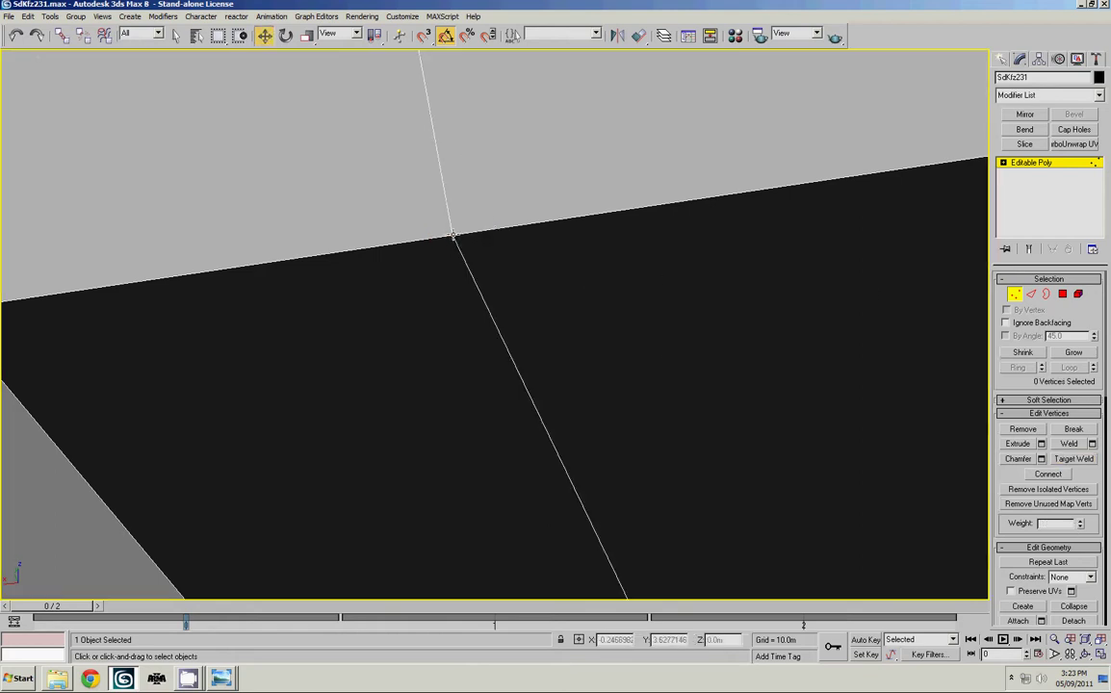
scroll(451, 234, "down", 8)
key("2")
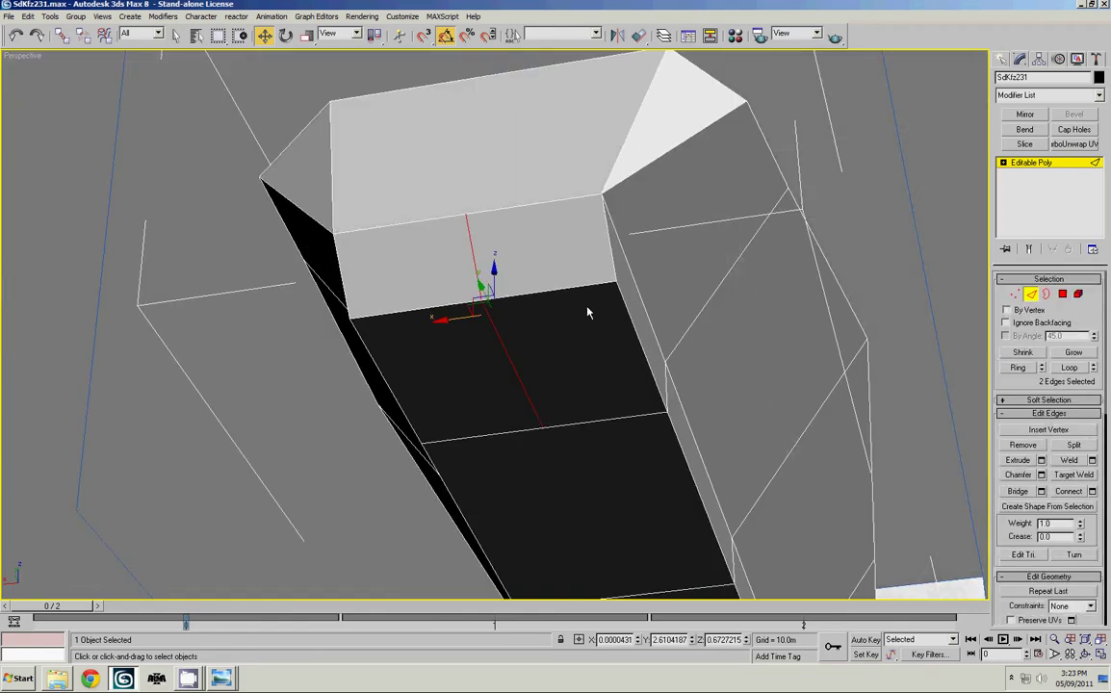
Remove the two selected centre-line edges on the hull's rear face and underside, and switch to editing vertices
key("BackSpace")
key("1")
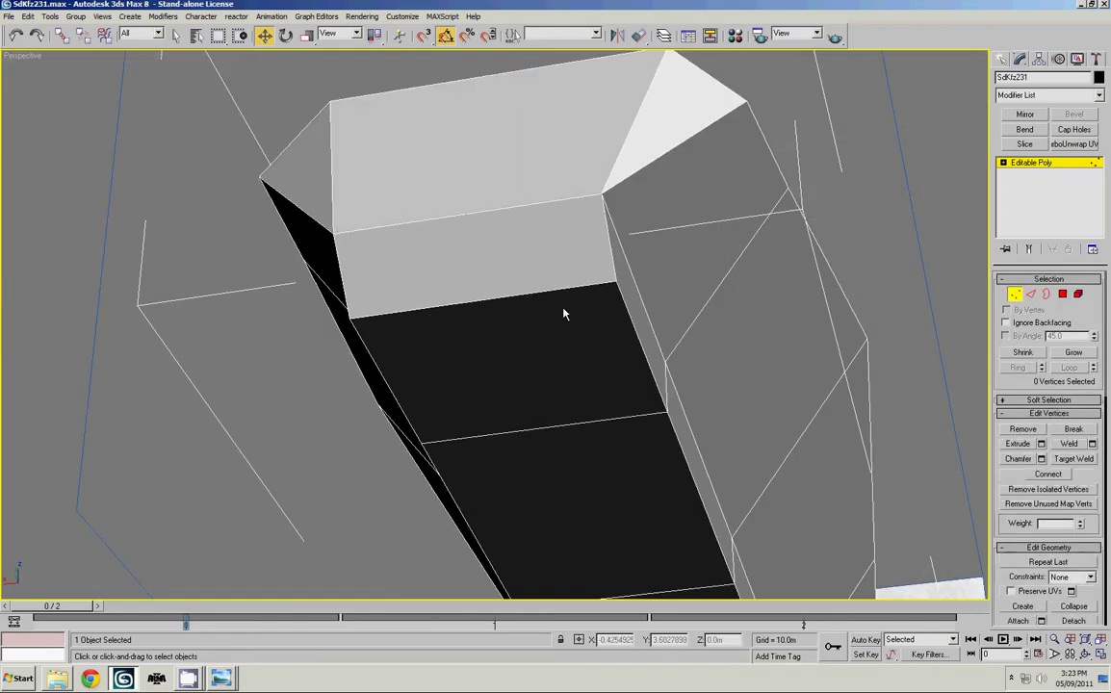
scroll(565, 313, "down", 6)
middle_click_drag(658, 320, 458, 339, "alt")
Check the hull's centre line for leftover vertices by selecting them from the front, clear the selection, and inspect the hull in perspective
key("alt+w")
right_click(526, 318)
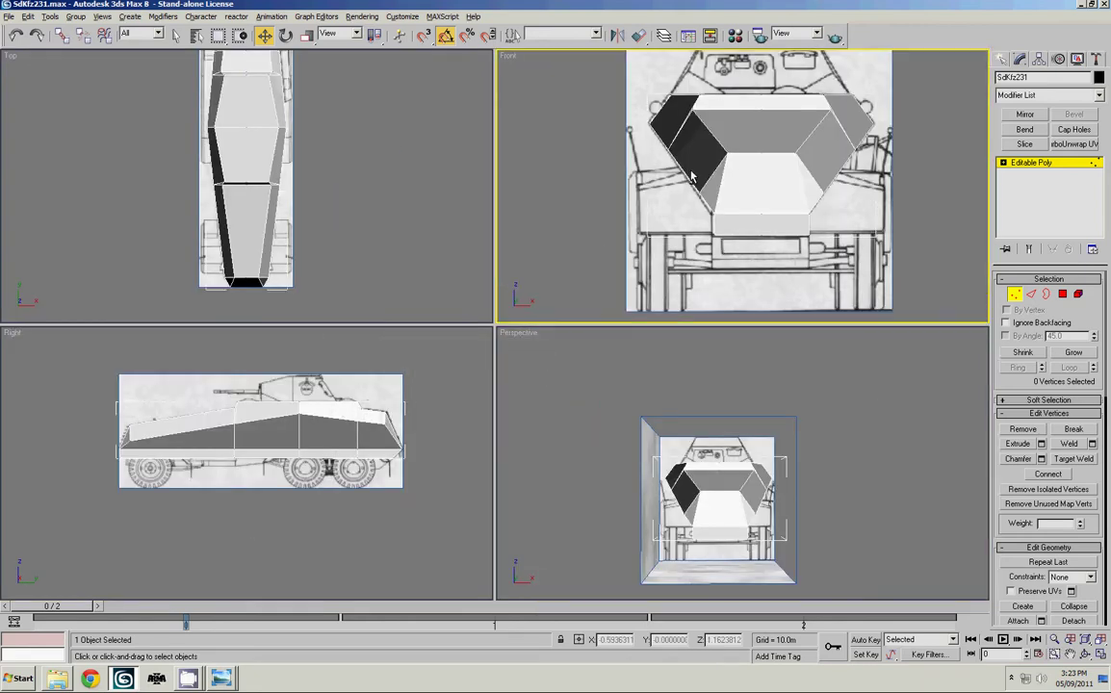
key("alt+w")
left_click_drag(522, 117, 541, 409)
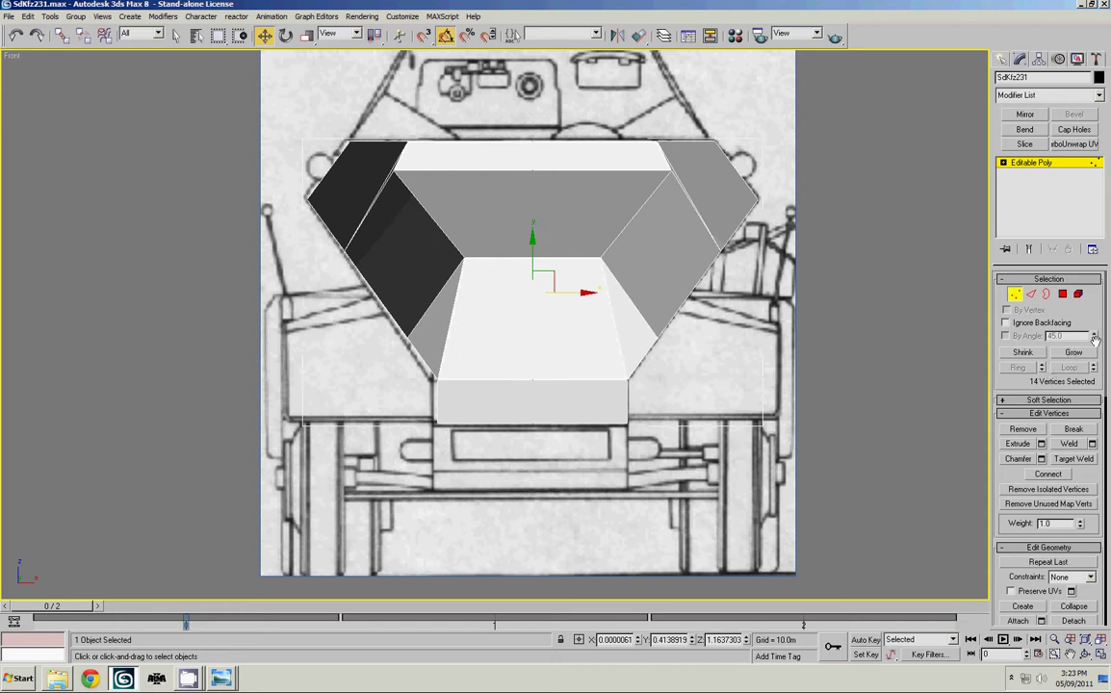
left_click(940, 265)
middle_click_drag(888, 278, 873, 278)
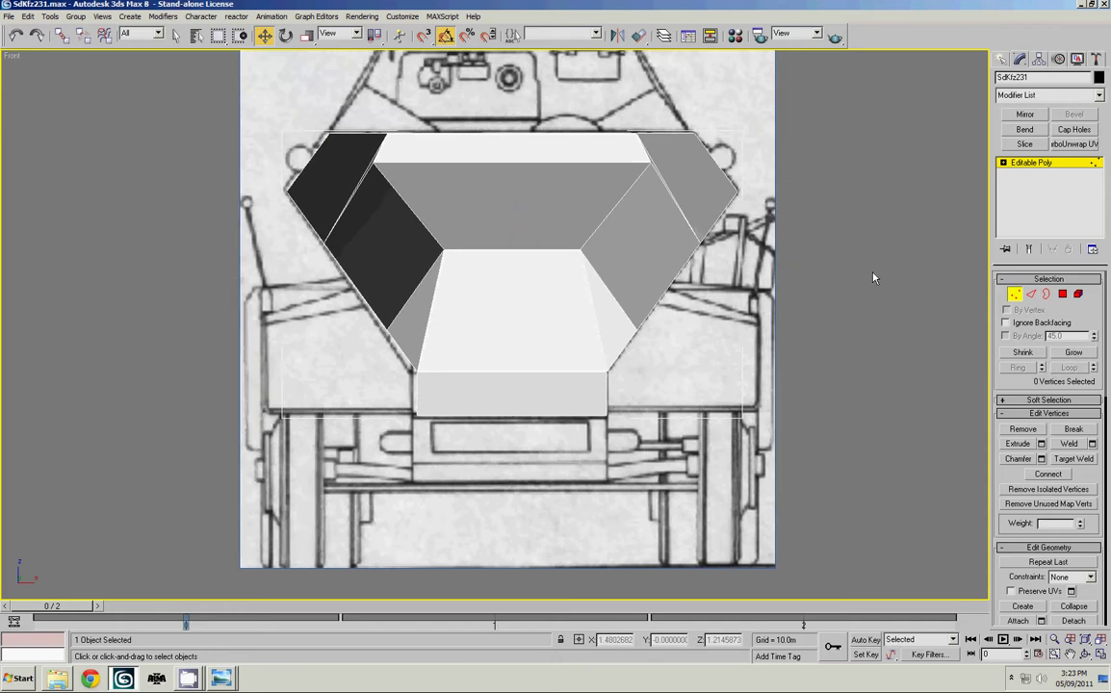
key("alt+w")
right_click(762, 340)
key("alt+w")
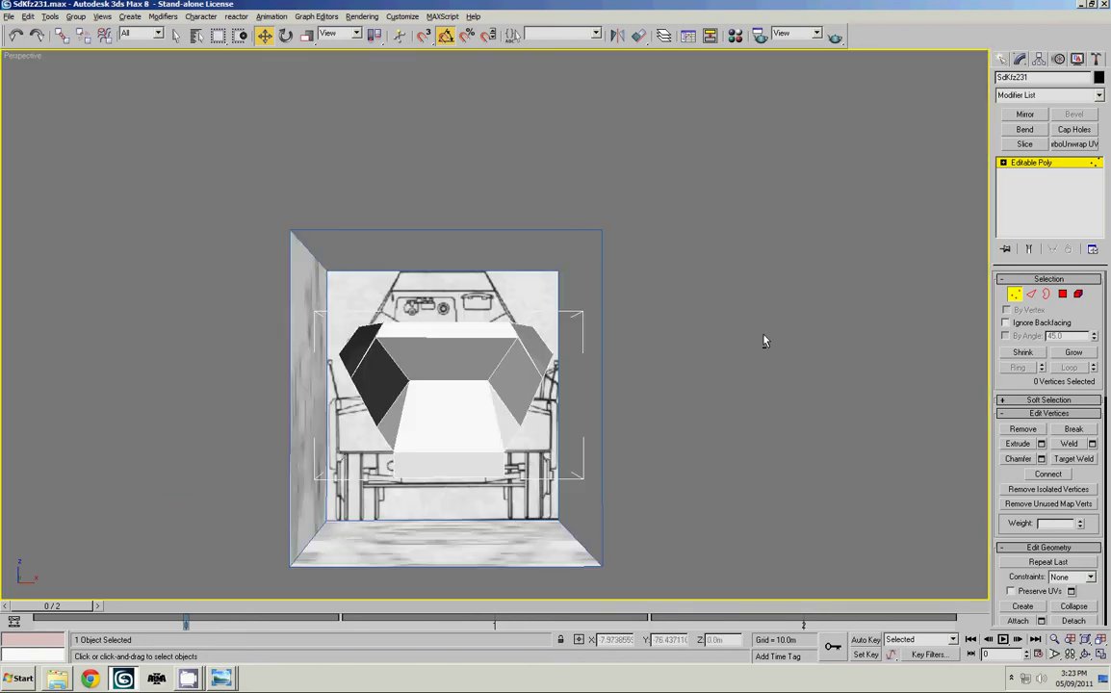
middle_click_drag(762, 340, 625, 293, "alt")
key("alt+w")
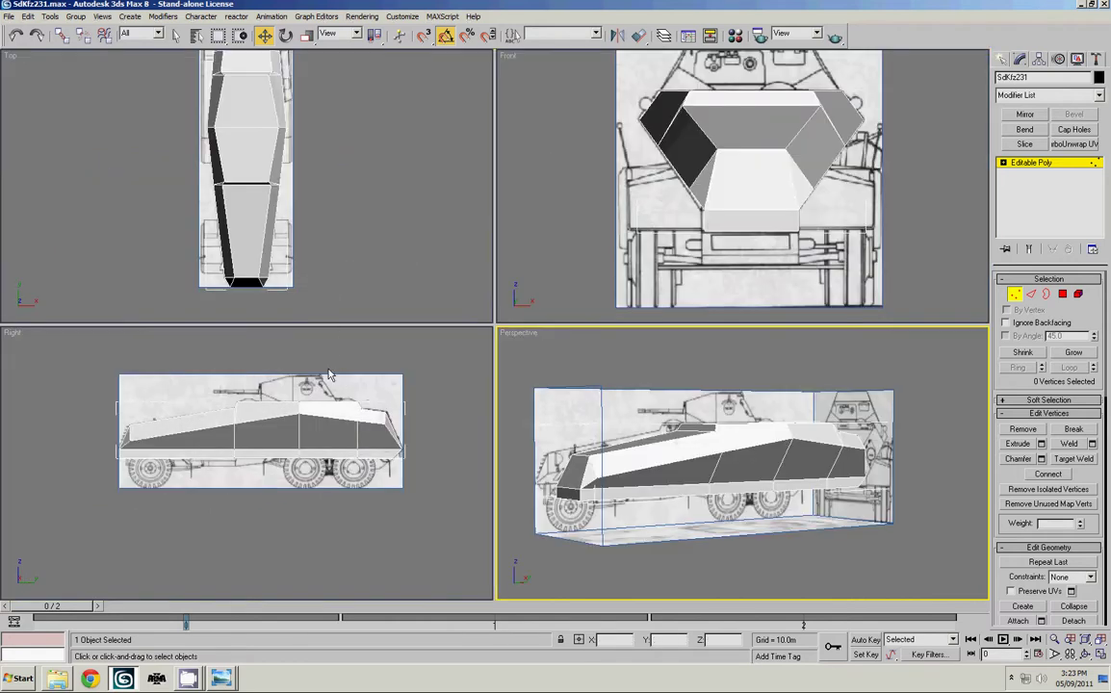
Go to frame 1 so the top-view blueprint shows through the hull around the turret
left_click(308, 152)
key("alt+w")
middle_click_drag(366, 162, 410, 233)
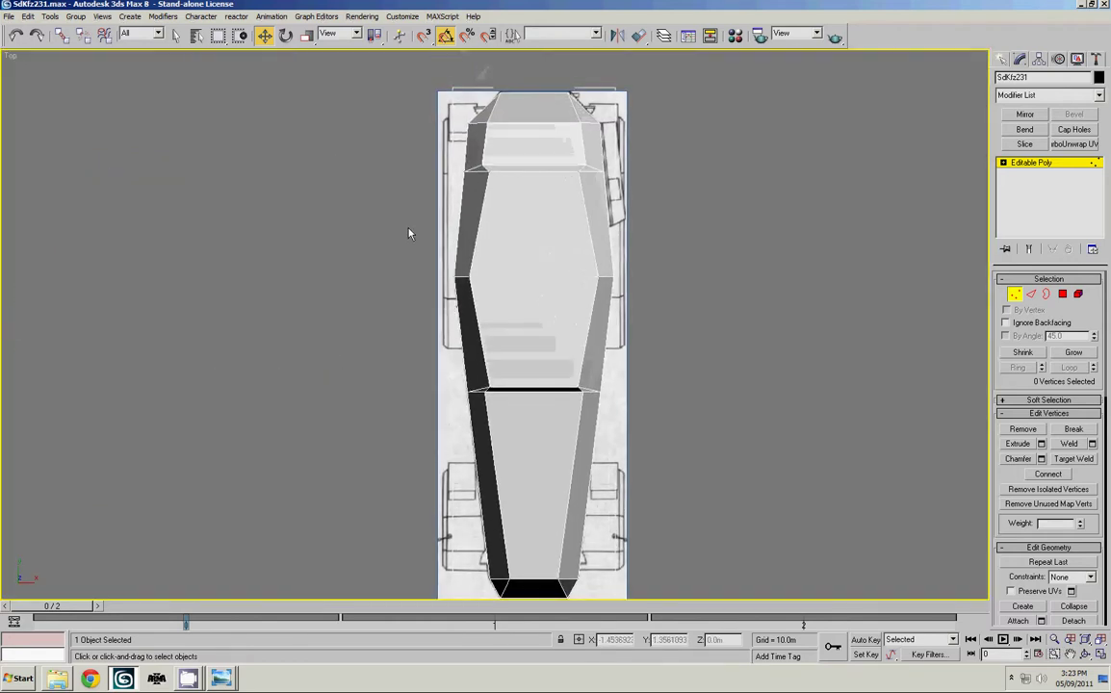
scroll(548, 251, "up", 2)
key("period")
middle_click_drag(642, 228, 619, 258)
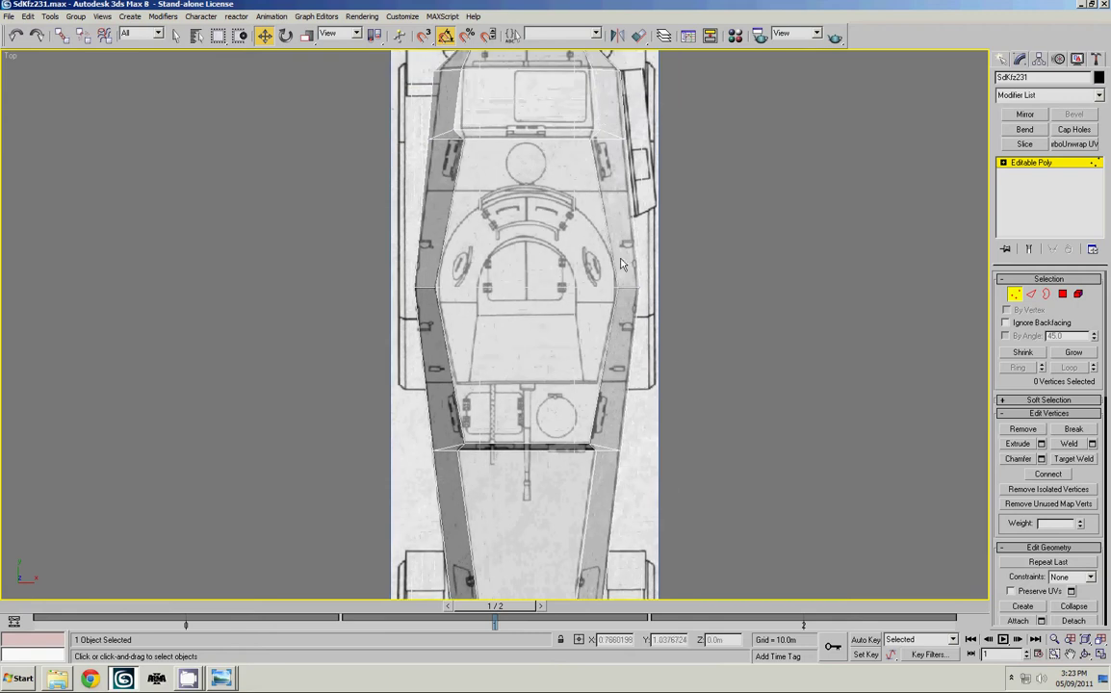
Create a cylinder centred on the turret in the top view, with a radius of about 0.74 m and a height of about 0.98 m
left_click(1003, 62)
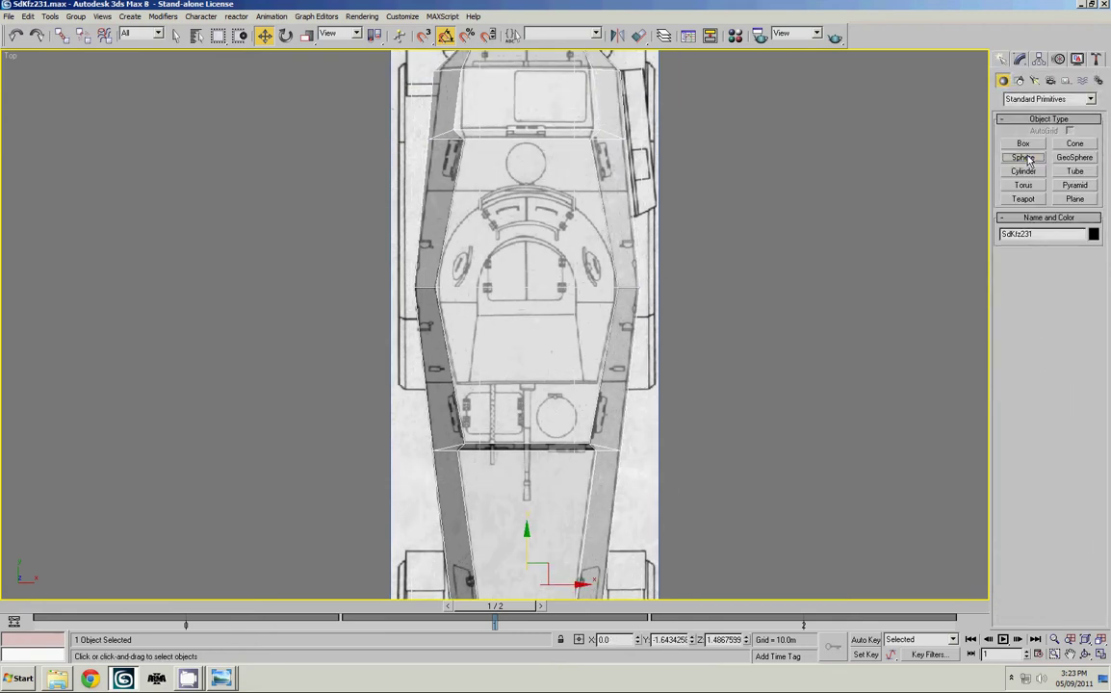
left_click(1024, 171)
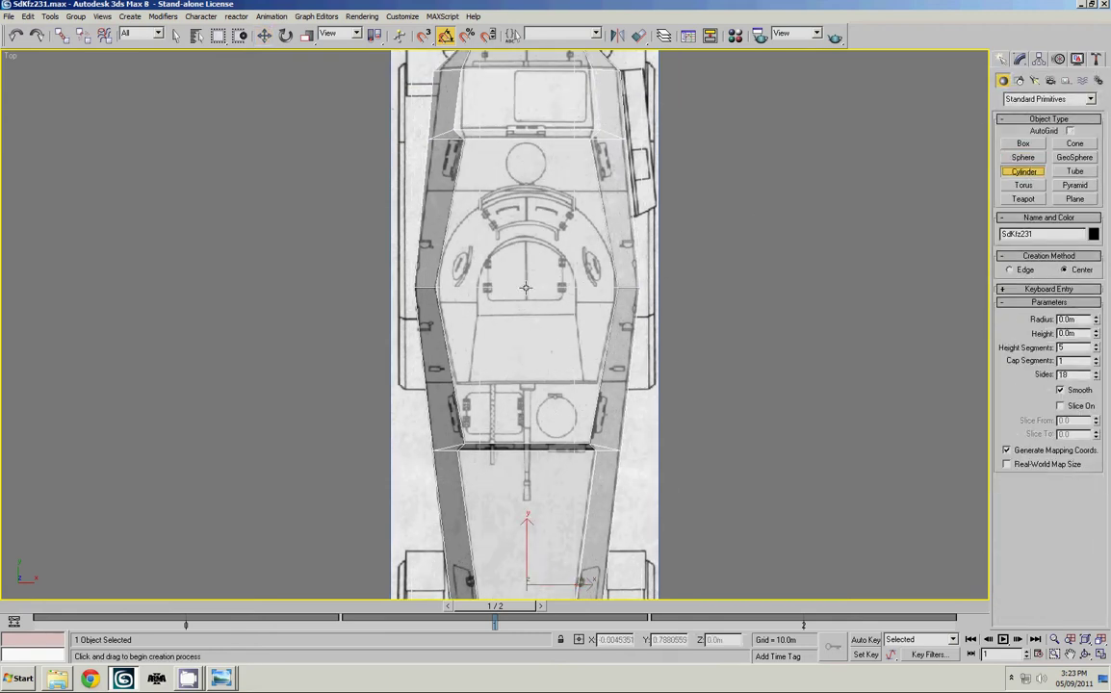
left_click_drag(526, 287, 595, 349)
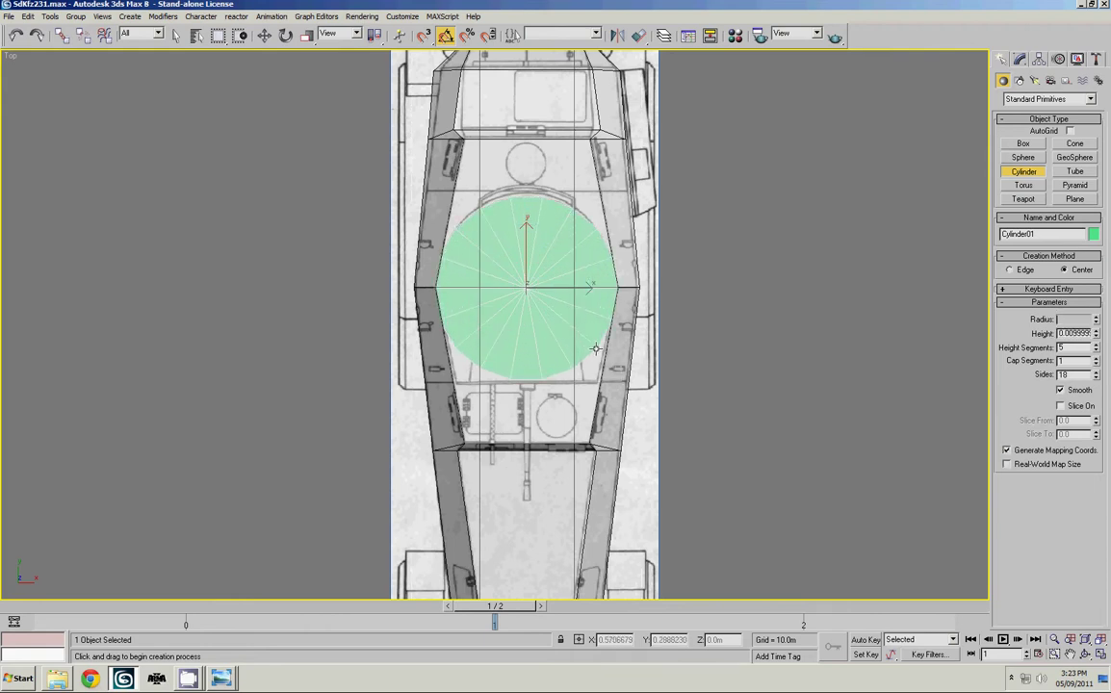
left_click_drag(595, 349, 593, 346)
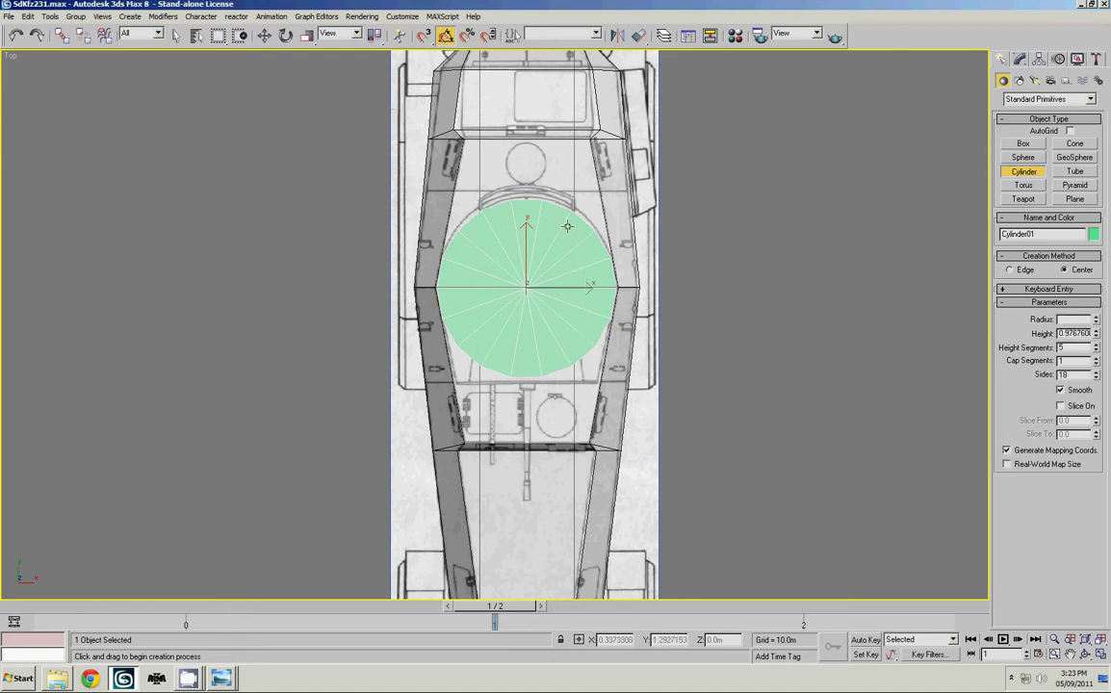
Reduce the turret cylinder's height segments to 1
middle_click_drag(685, 272, 659, 270)
scroll(637, 272, "up", 2)
key("alt+w")
right_click(749, 402)
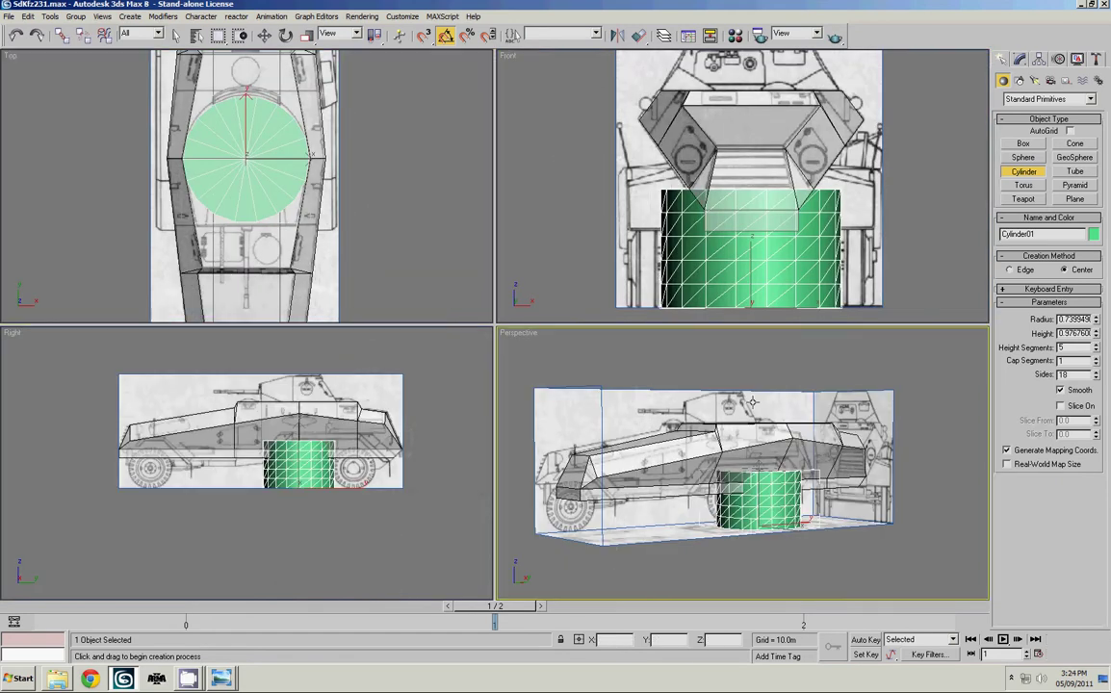
key("alt+w")
middle_click_drag(680, 328, 704, 285)
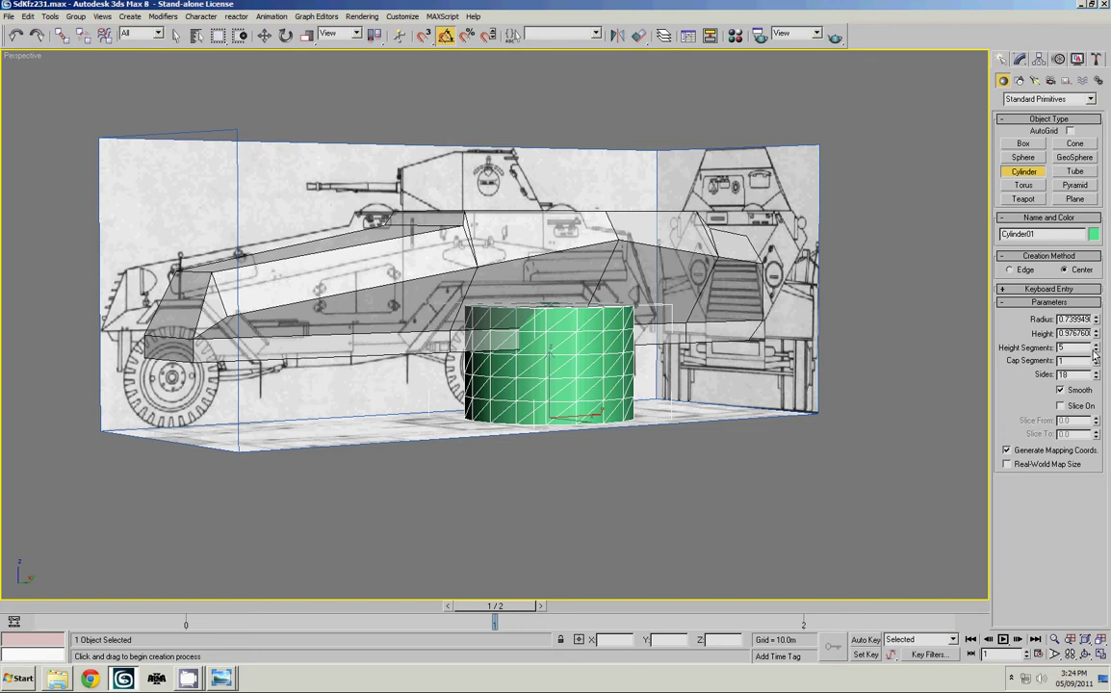
middle_click_drag(689, 286, 696, 255)
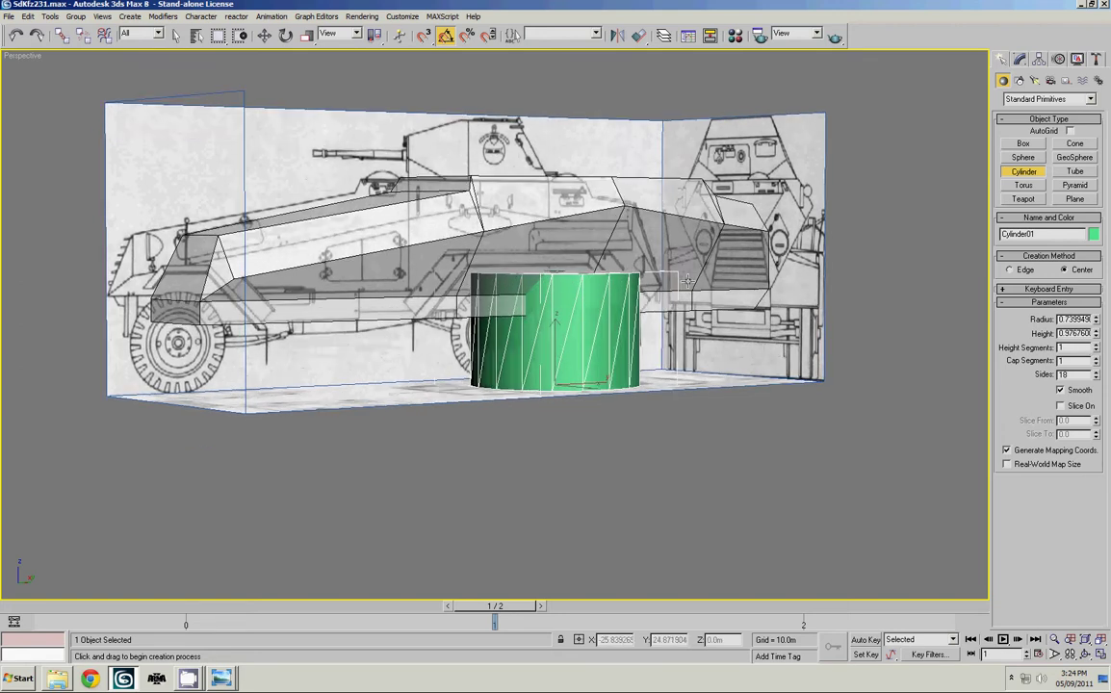
Raise the cylinder along the vertical axis in the side view until its base is near the hull's roof
key("alt+w")
right_click(280, 351)
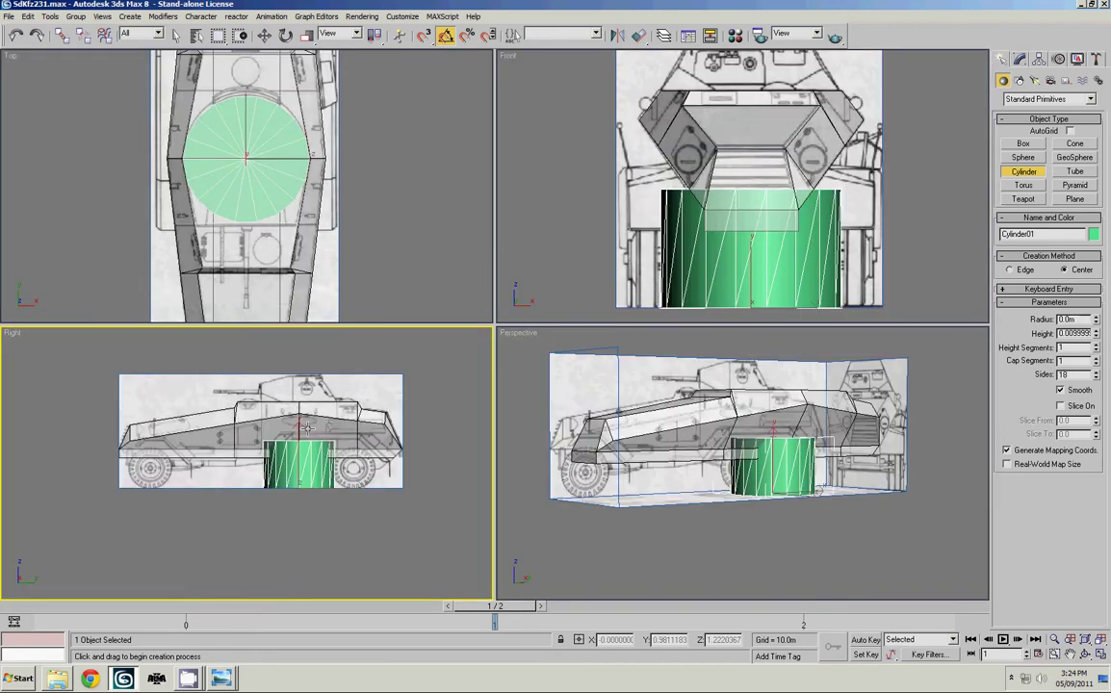
key("alt+w")
key("w")
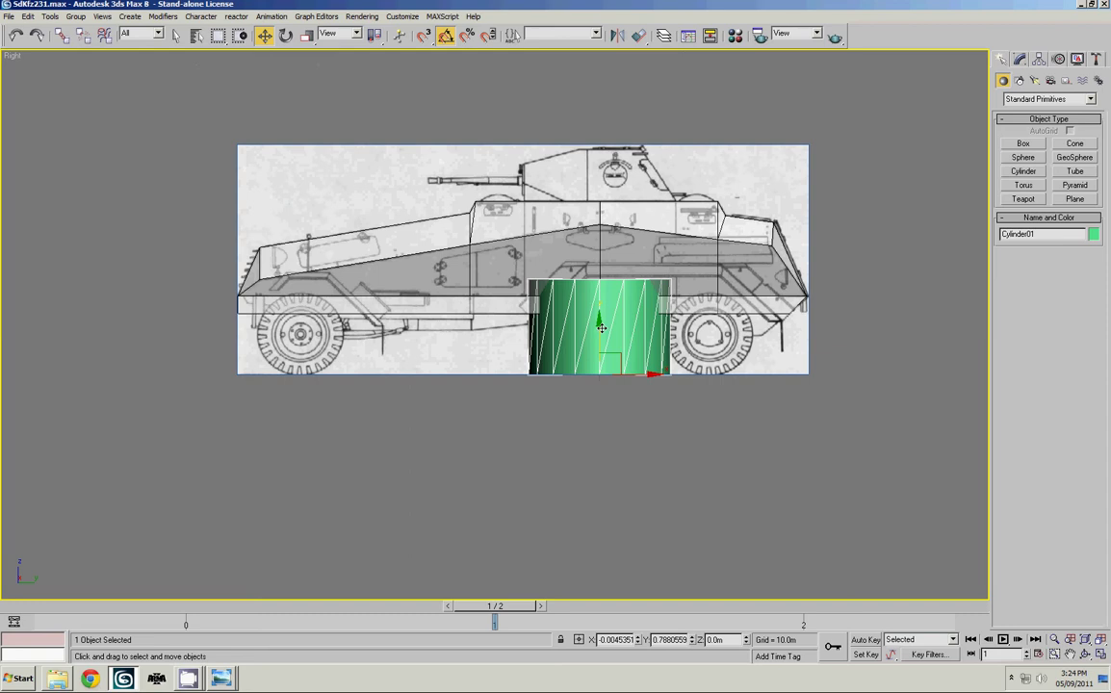
left_click_drag(599, 328, 608, 154)
Fine-tune the cylinder's height so its base sits exactly on the hull's roof line, at Z about 1.786 m
scroll(616, 164, "up", 8)
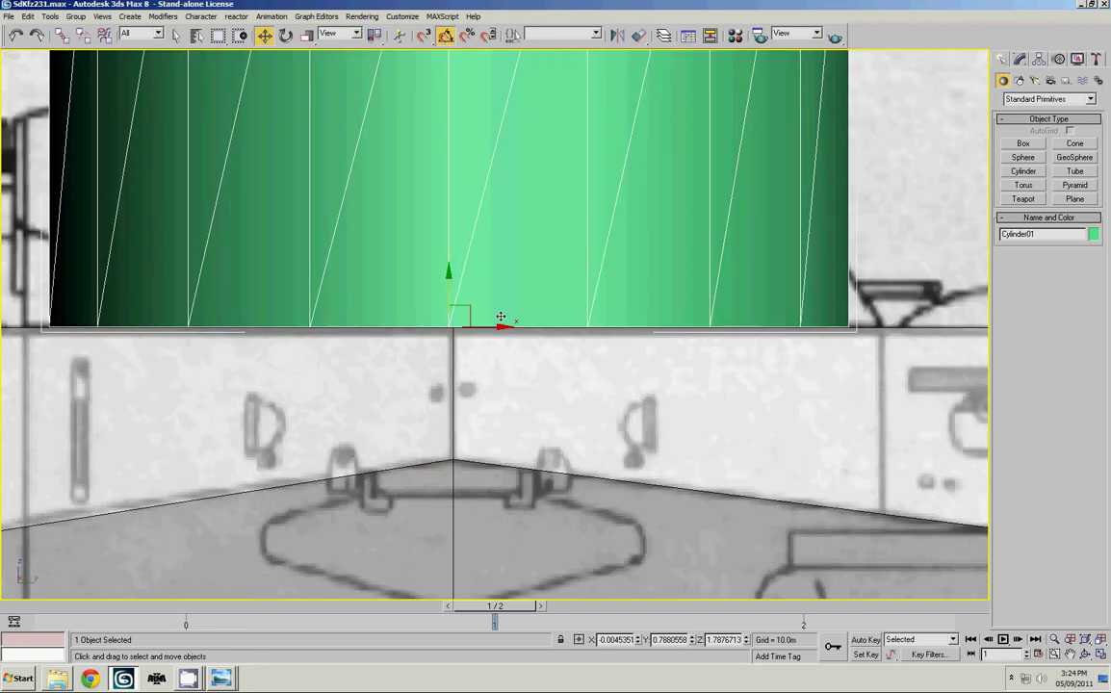
scroll(501, 317, "up", 4)
middle_click_drag(426, 303, 609, 260)
scroll(608, 261, "up", 4)
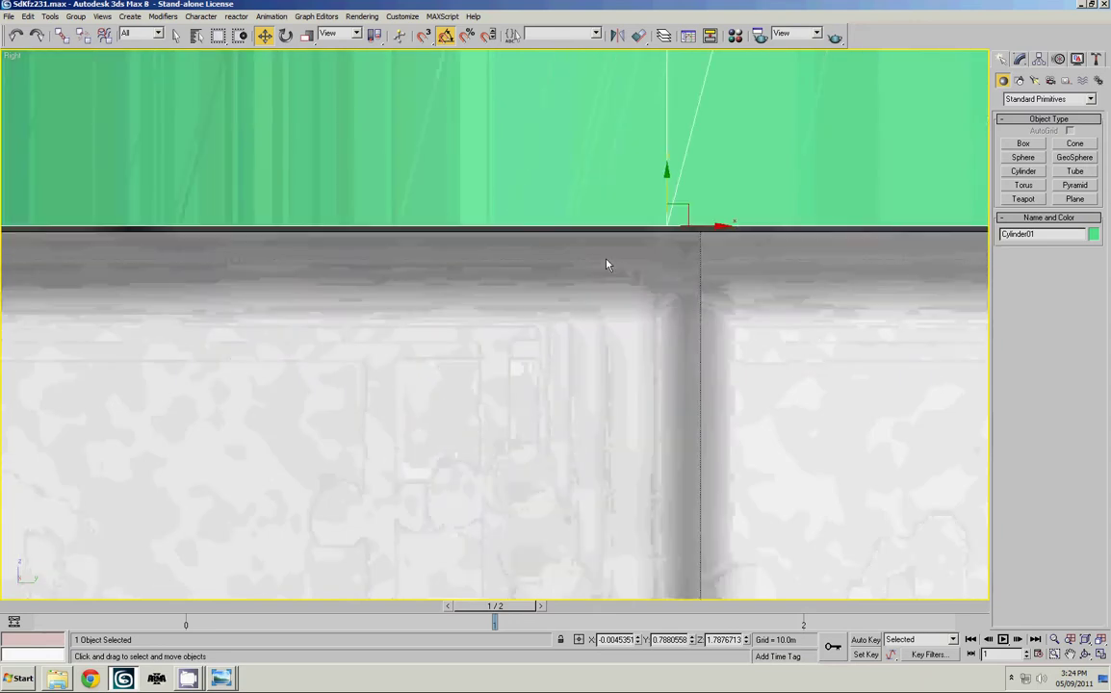
left_click_drag(663, 192, 668, 199)
middle_click_drag(729, 225, 620, 310)
scroll(595, 323, "up", 4)
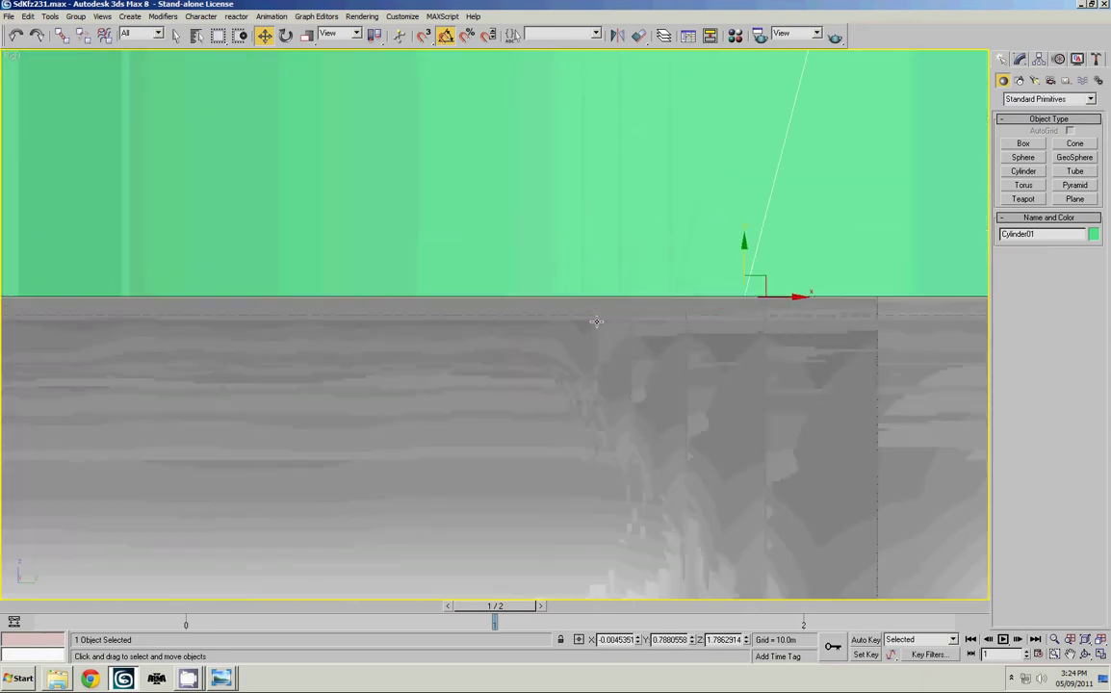
middle_click_drag(696, 260, 432, 288)
scroll(472, 310, "up", 3)
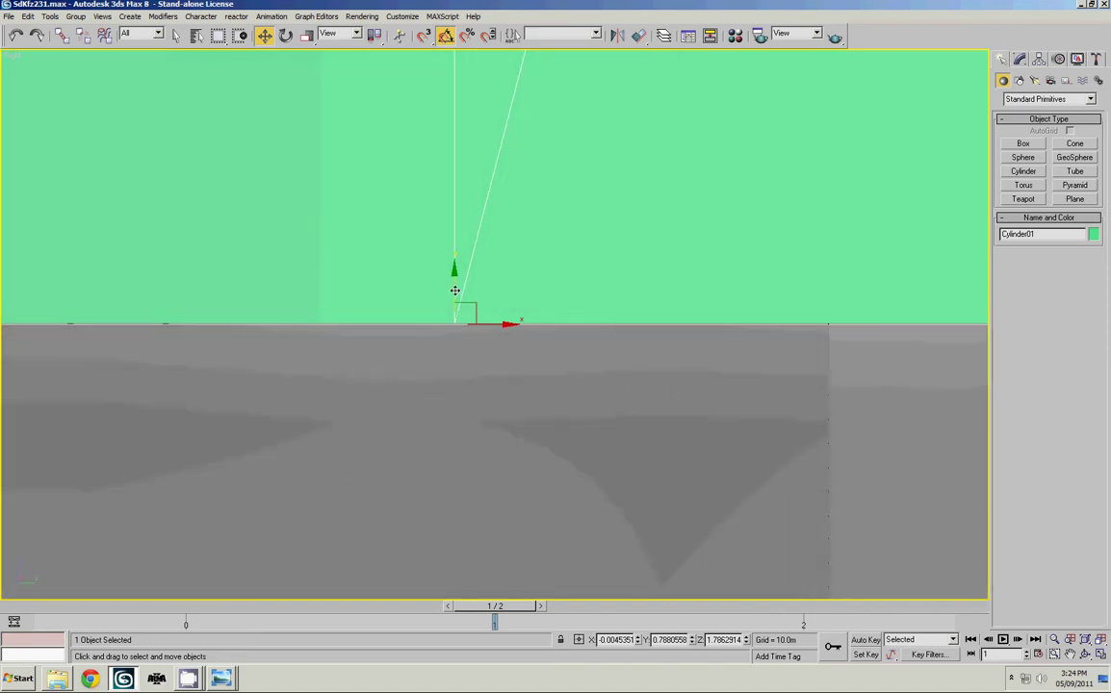
left_click_drag(455, 291, 455, 290)
scroll(454, 290, "down", 6)
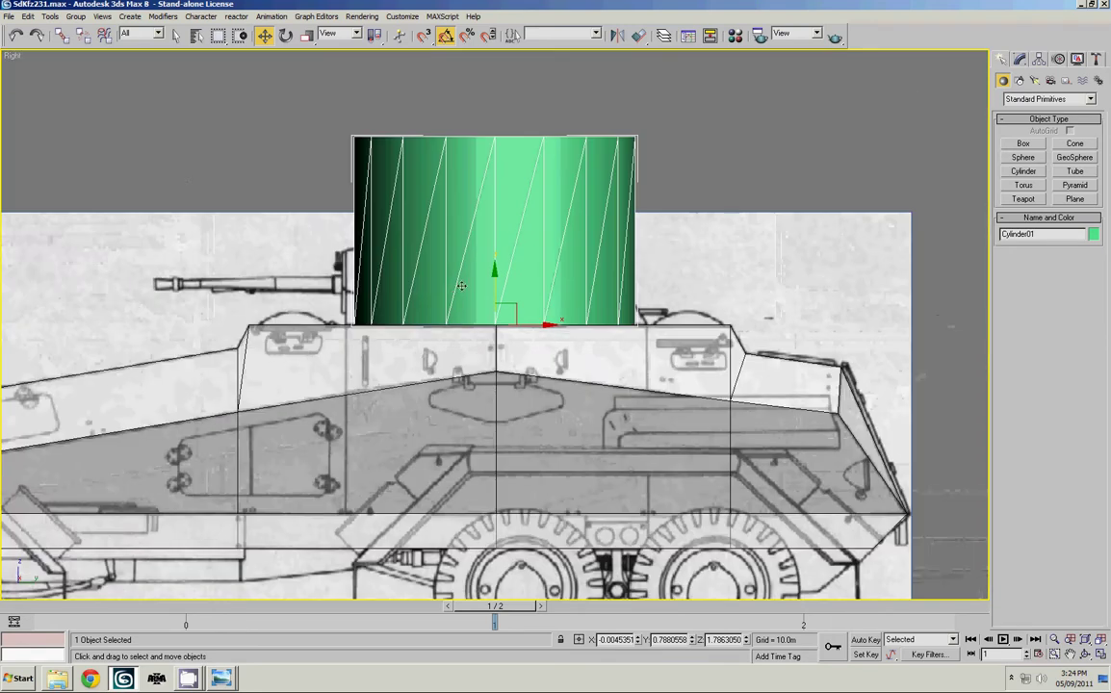
Make the cylinder see-through and scale it vertically to about 55% to match the turret's height in the side blueprint
middle_click_drag(461, 286, 540, 249)
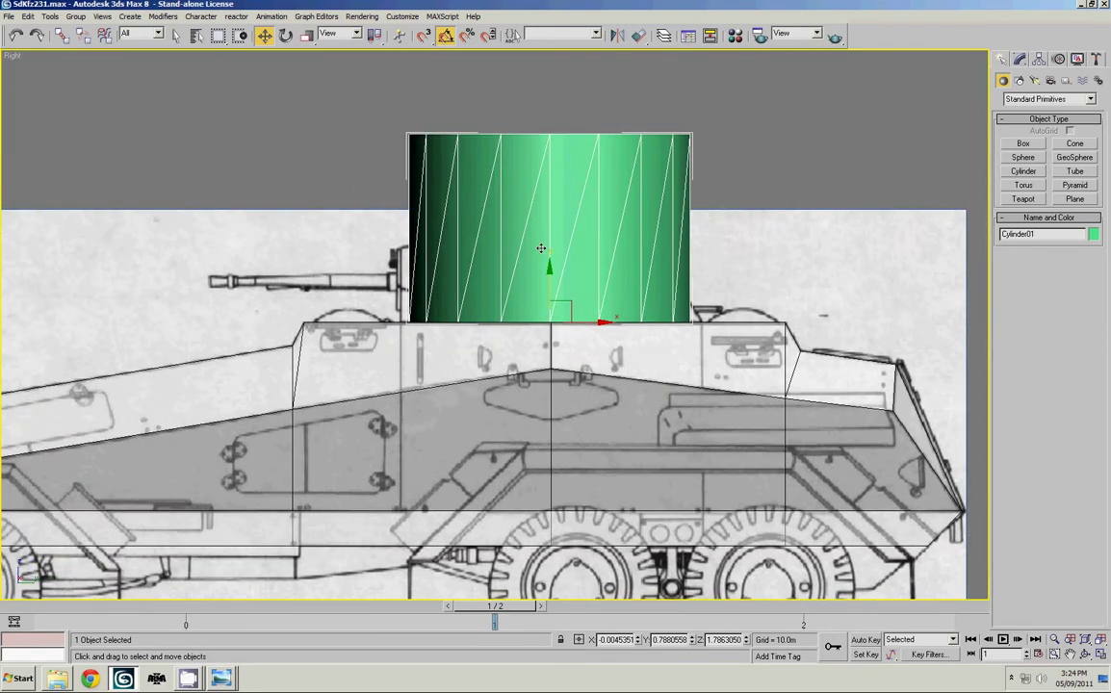
key("r")
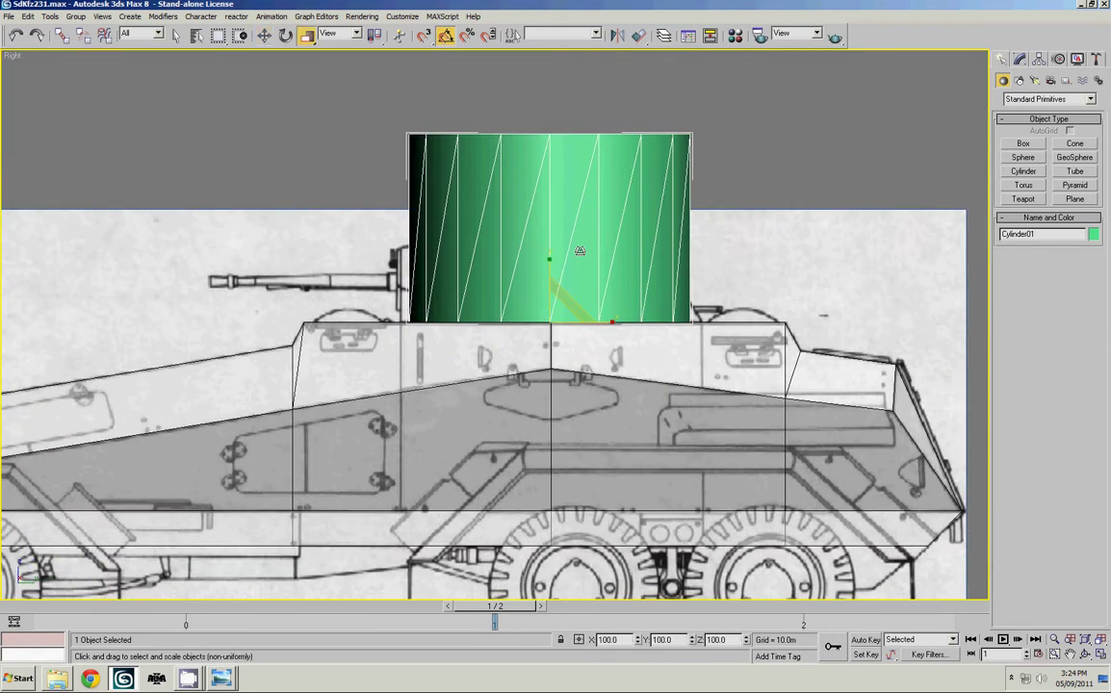
left_click(306, 38)
key("alt+x")
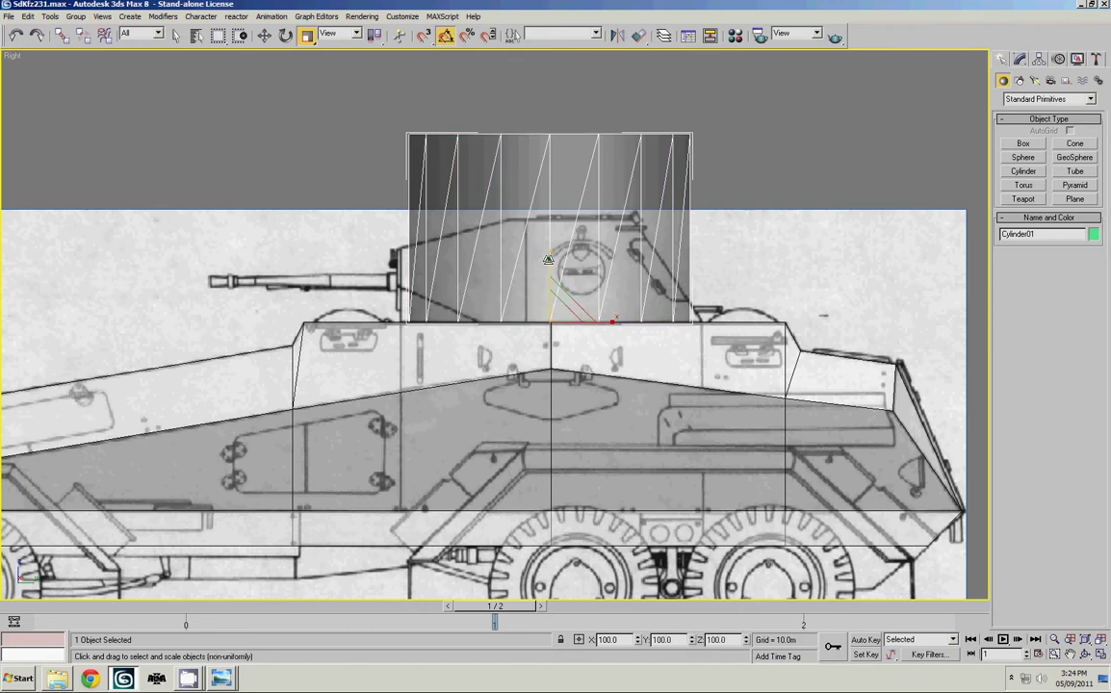
left_click_drag(548, 260, 551, 296)
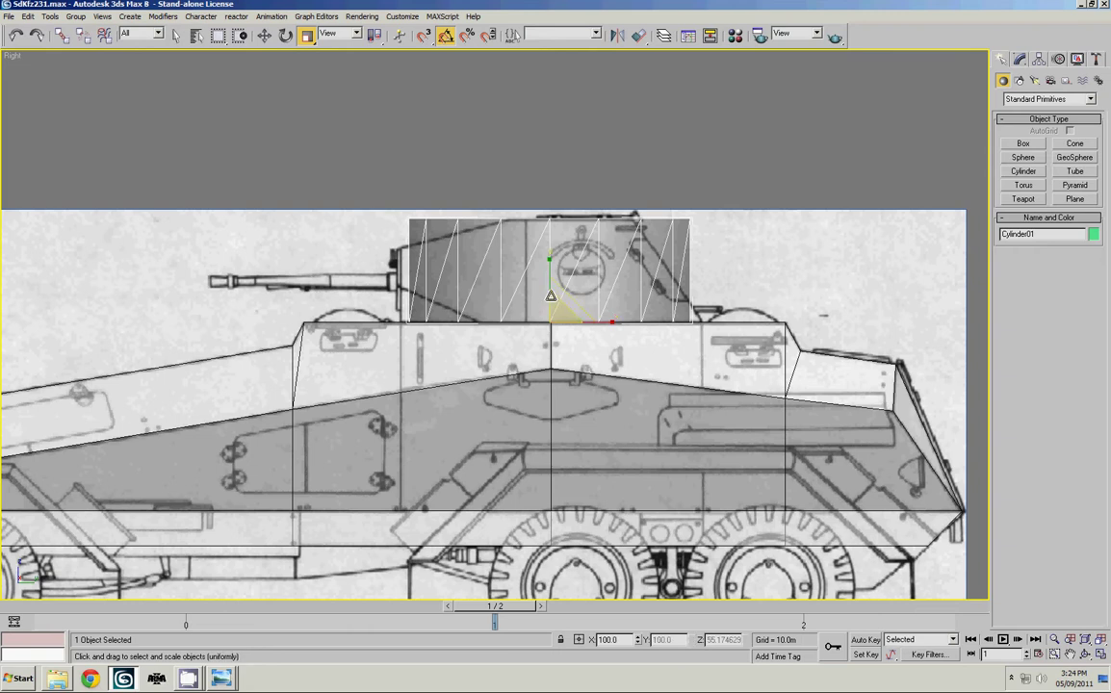
key("alt+w")
left_click(654, 351)
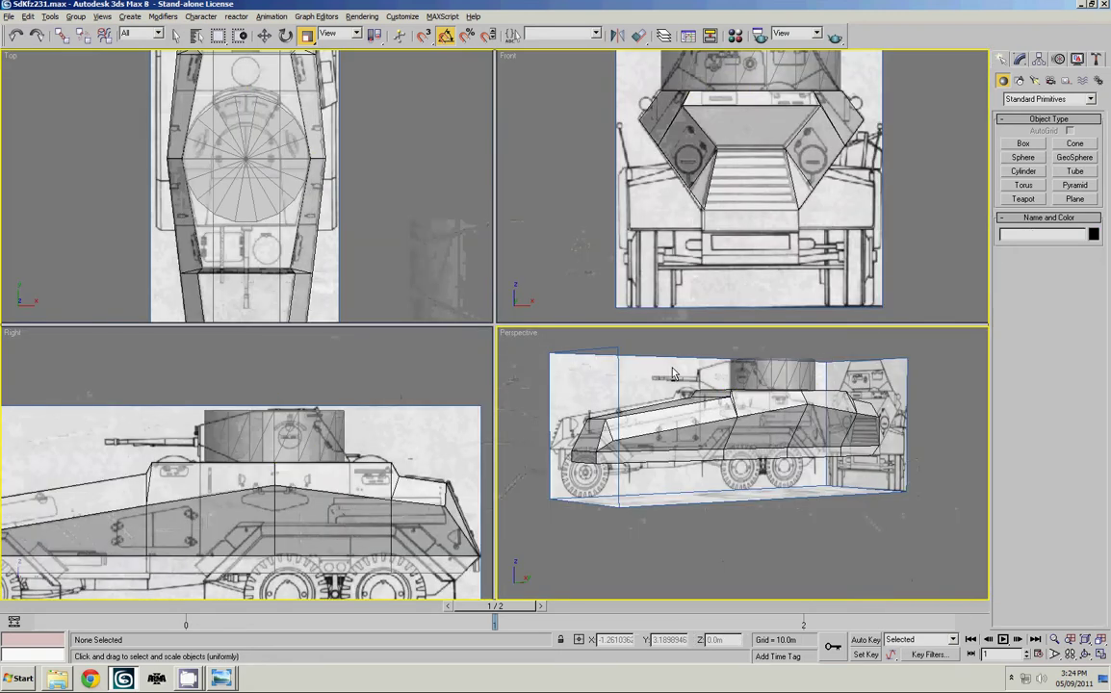
key("alt+w")
middle_click_drag(592, 314, 674, 414, "alt")
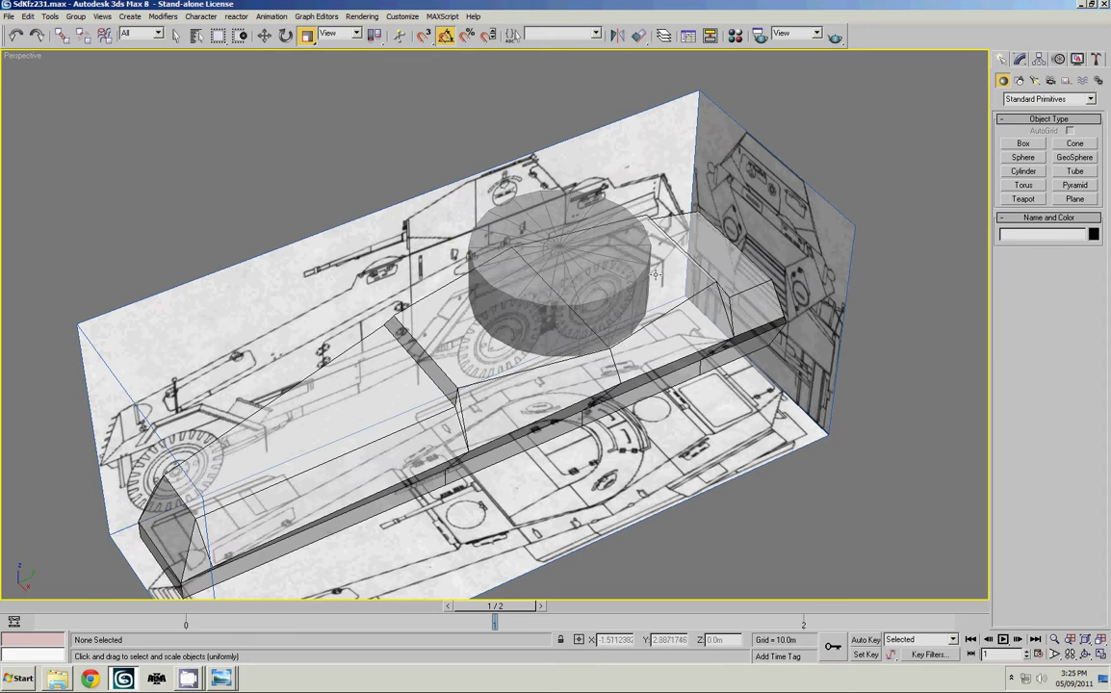
middle_click_drag(557, 257, 605, 265, "alt")
Set the turret cylinder's number of sides to 26 so its outline follows the turret curve in the top blueprint
left_click(605, 266)
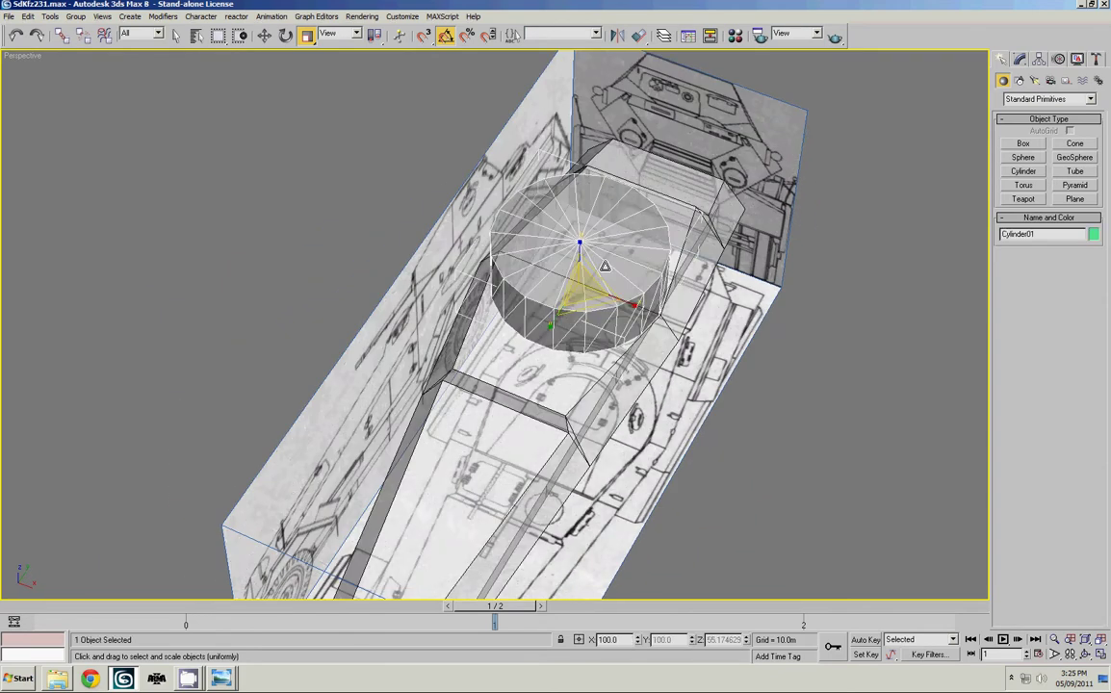
left_click(1018, 60)
key("alt+w")
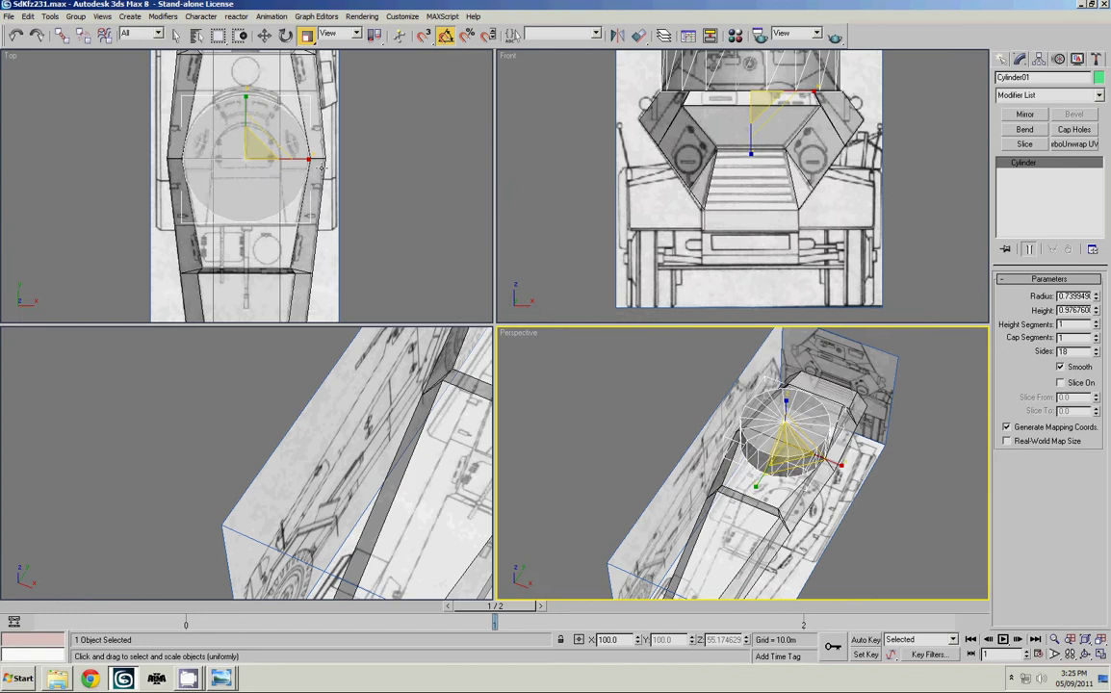
right_click(333, 177)
key("alt+w")
scroll(552, 193, "up", 5)
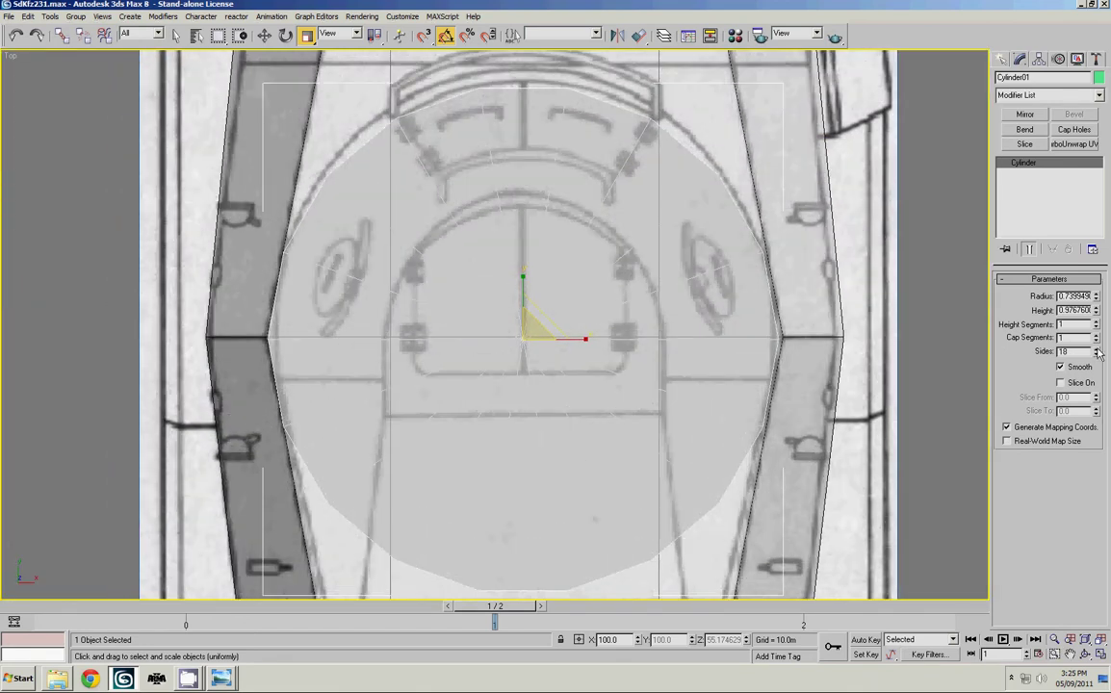
left_click(1097, 348)
left_click(1097, 349)
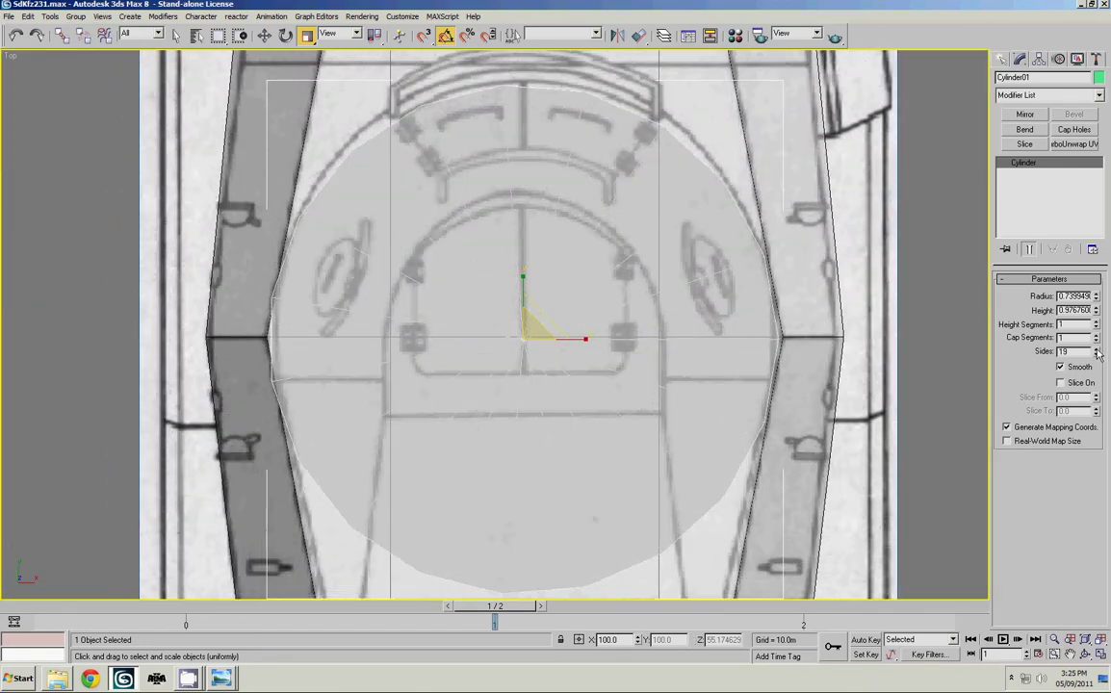
left_click(1097, 349)
left_click(1097, 349)
left_click(1097, 348)
left_click(1097, 349)
left_click(1097, 349)
left_click(1097, 349)
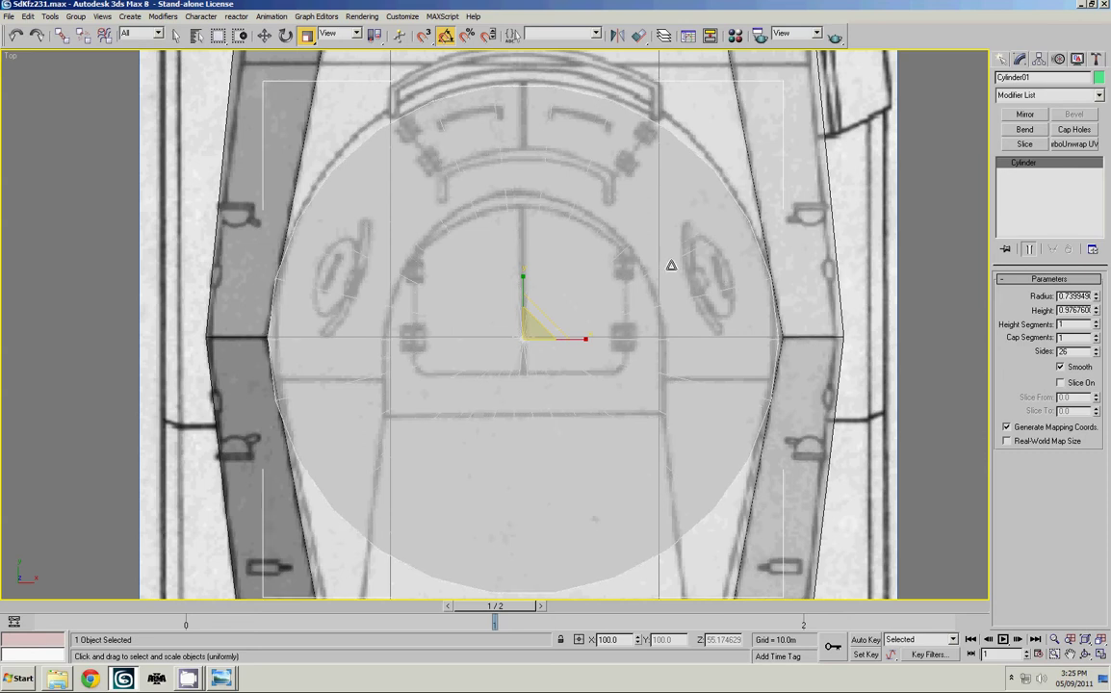
middle_click_drag(671, 265, 677, 230)
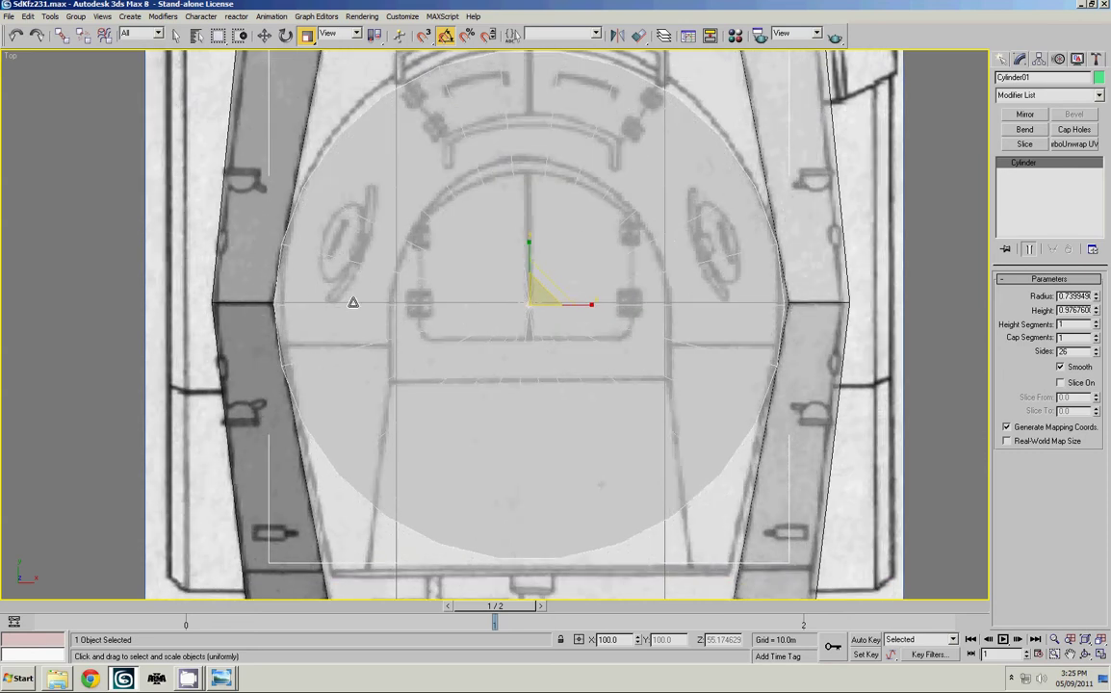
left_click(1096, 349)
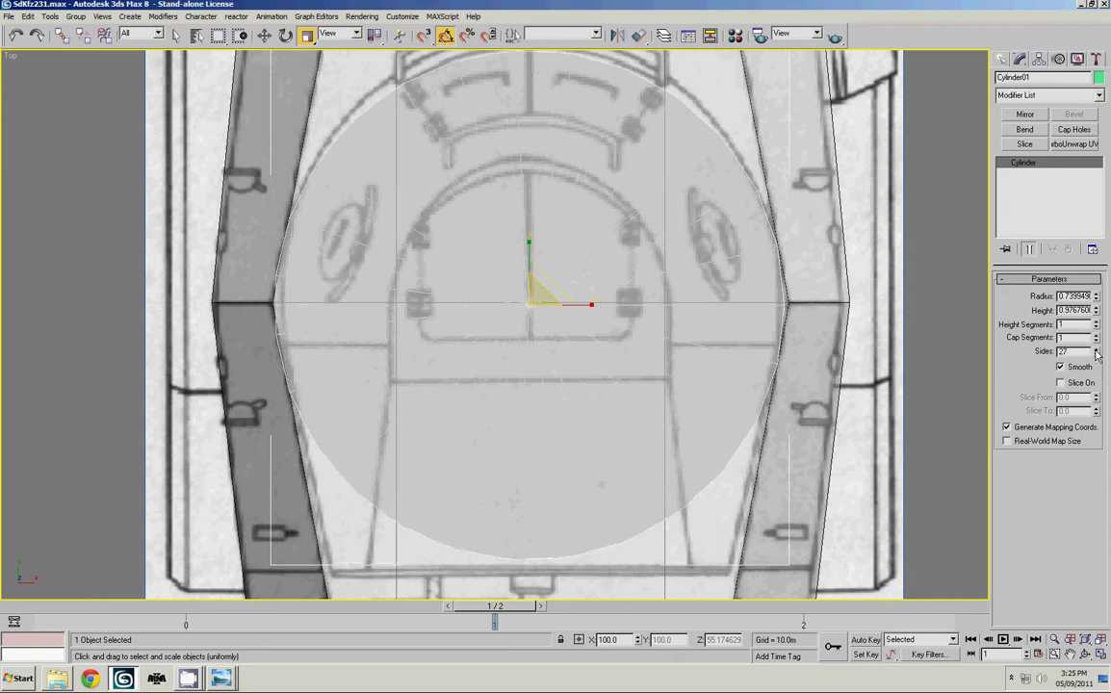
left_click(1096, 354)
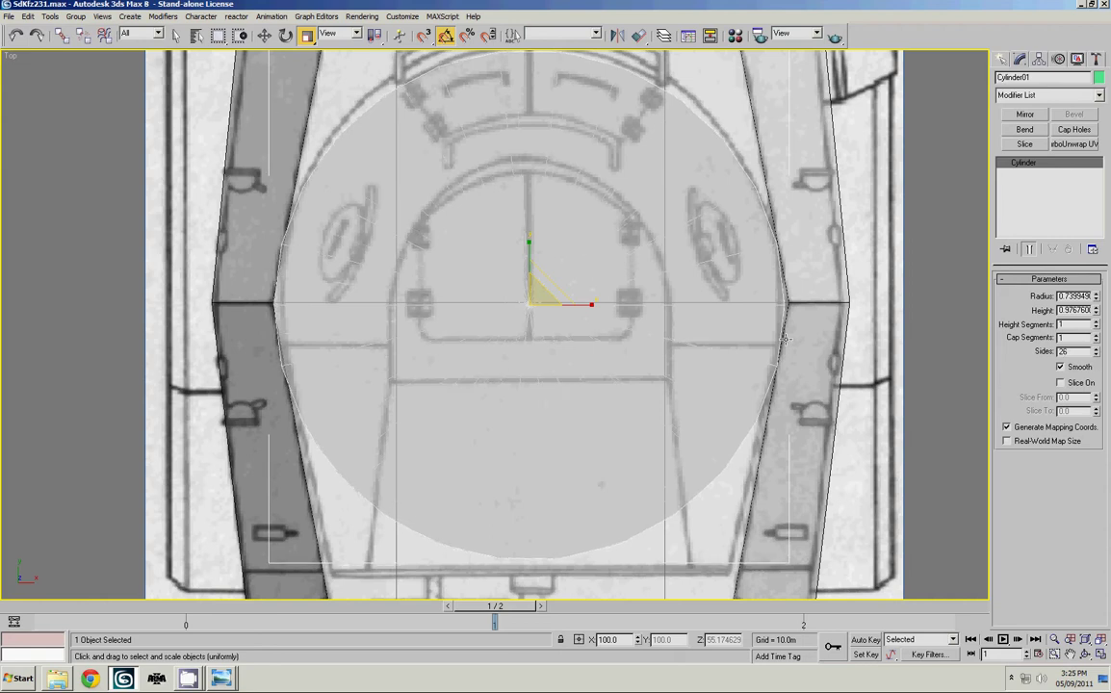
Scale the cylinder to about 98% in the XY plane and move it to Y about 0.846 m, matching the turret's curved end
middle_click_drag(404, 267, 418, 280)
key("w")
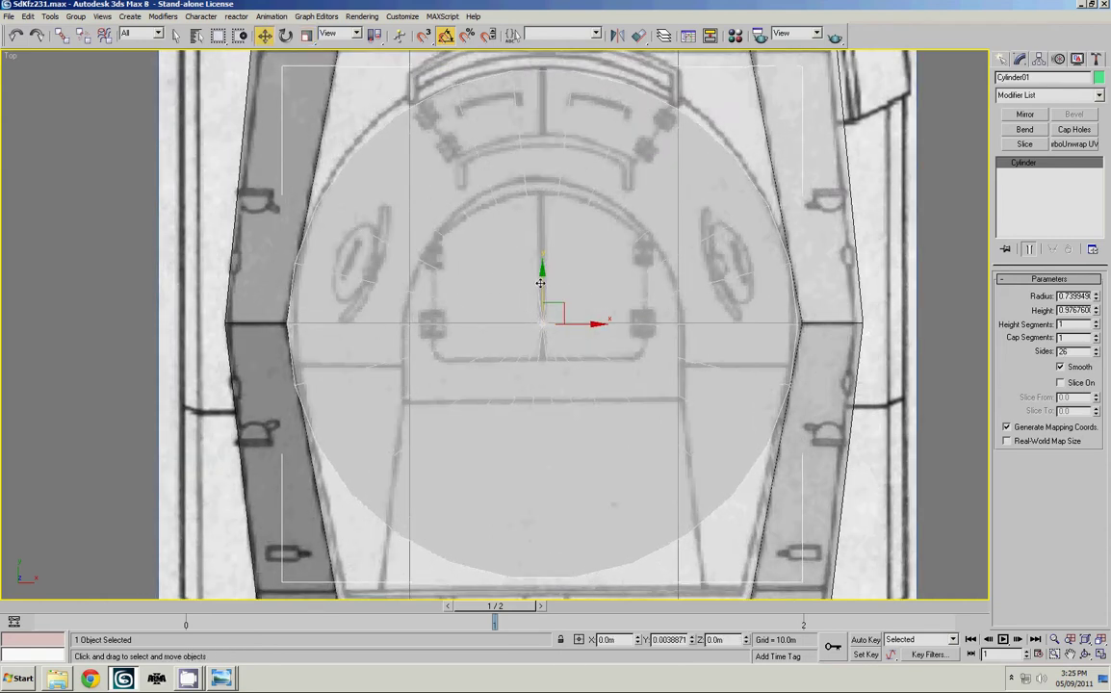
left_click_drag(536, 276, 548, 278)
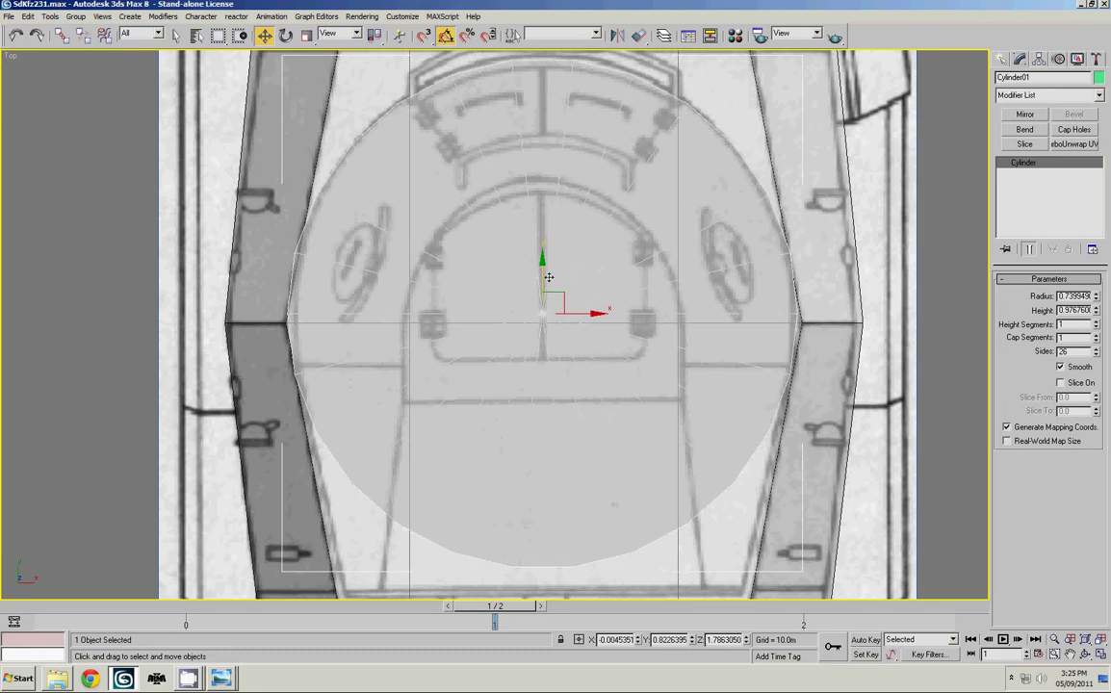
key("r")
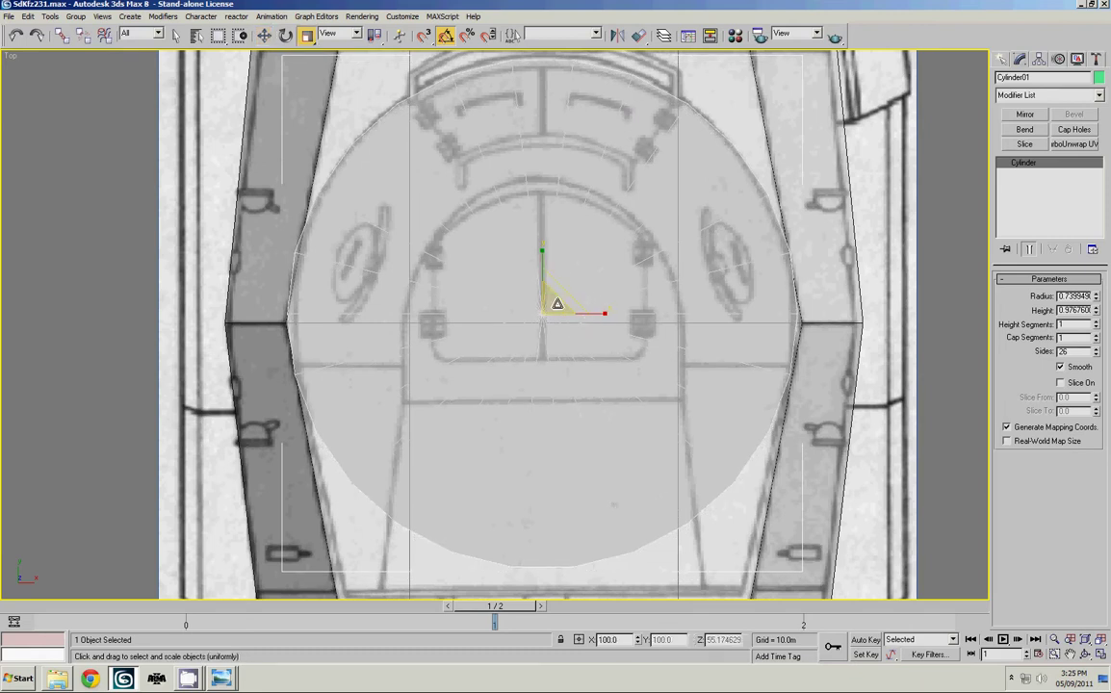
left_click_drag(556, 294, 550, 299)
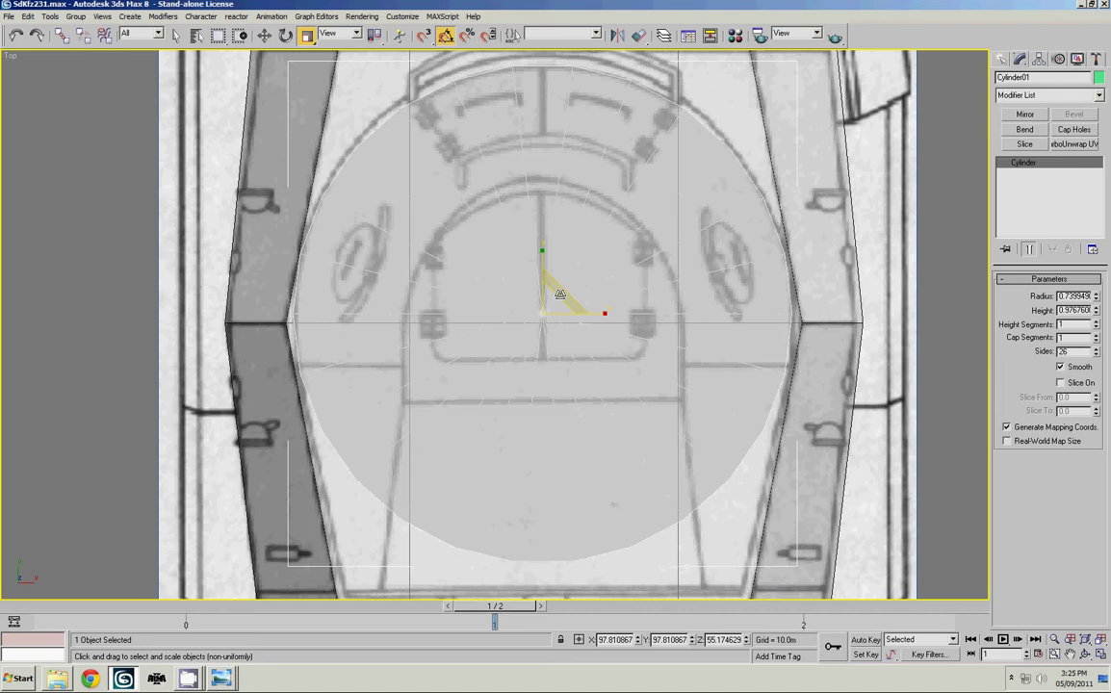
middle_click_drag(559, 294, 565, 316)
key("w")
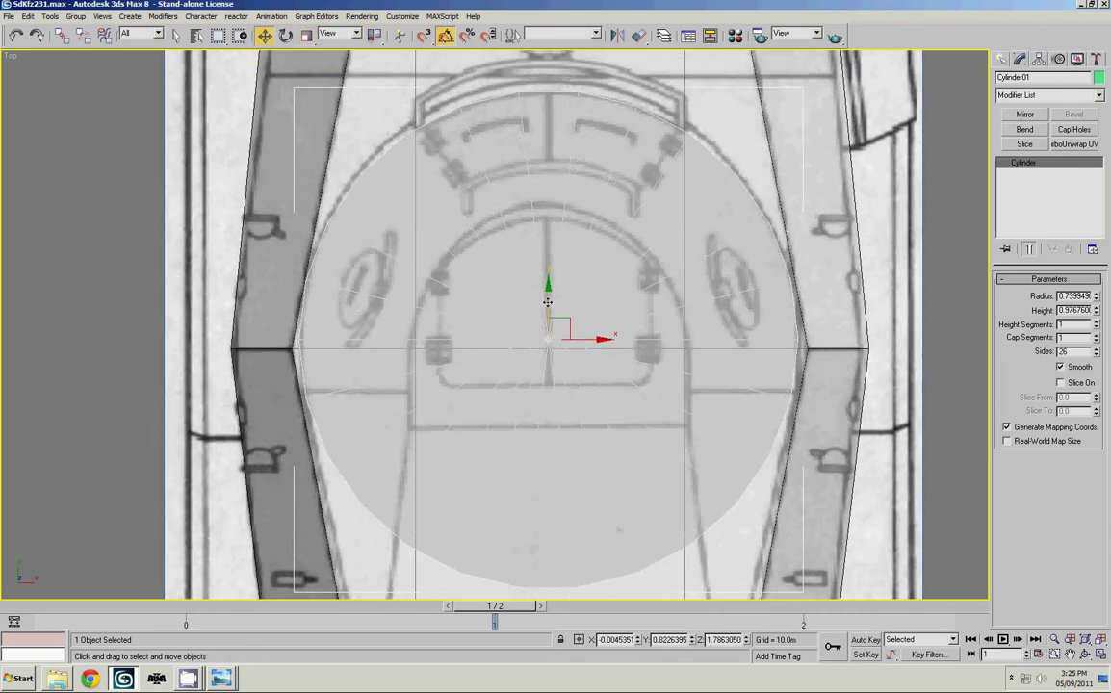
left_click_drag(547, 302, 537, 295)
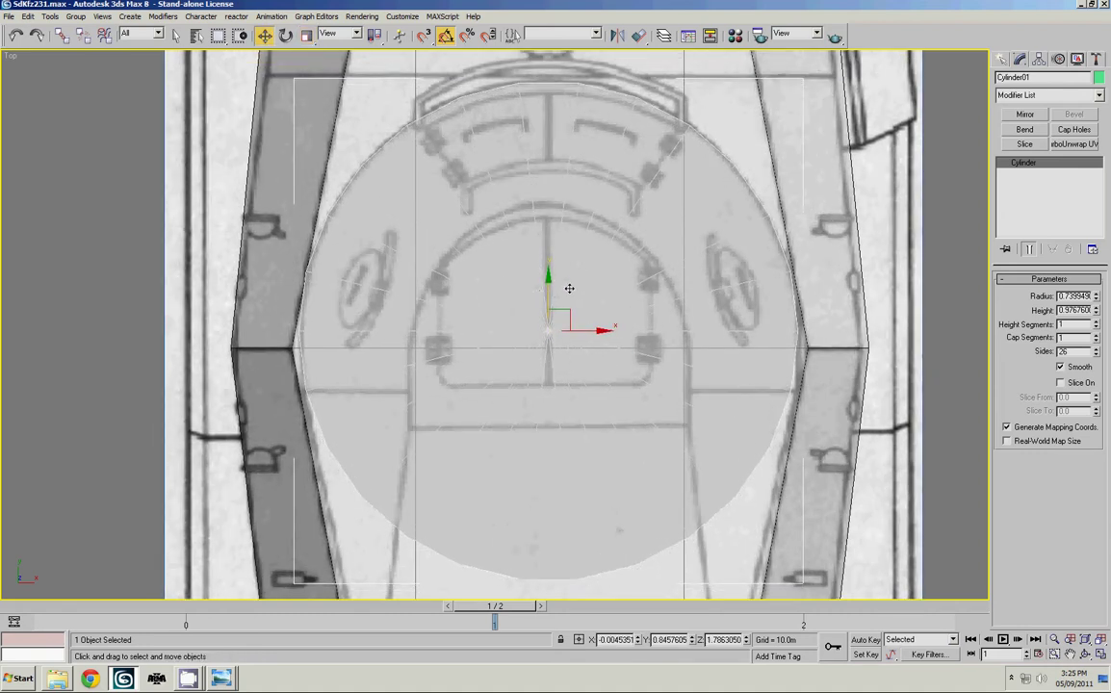
Convert the turret cylinder to an Editable Poly
middle_click_drag(569, 288, 561, 245)
scroll(561, 245, "down", 2)
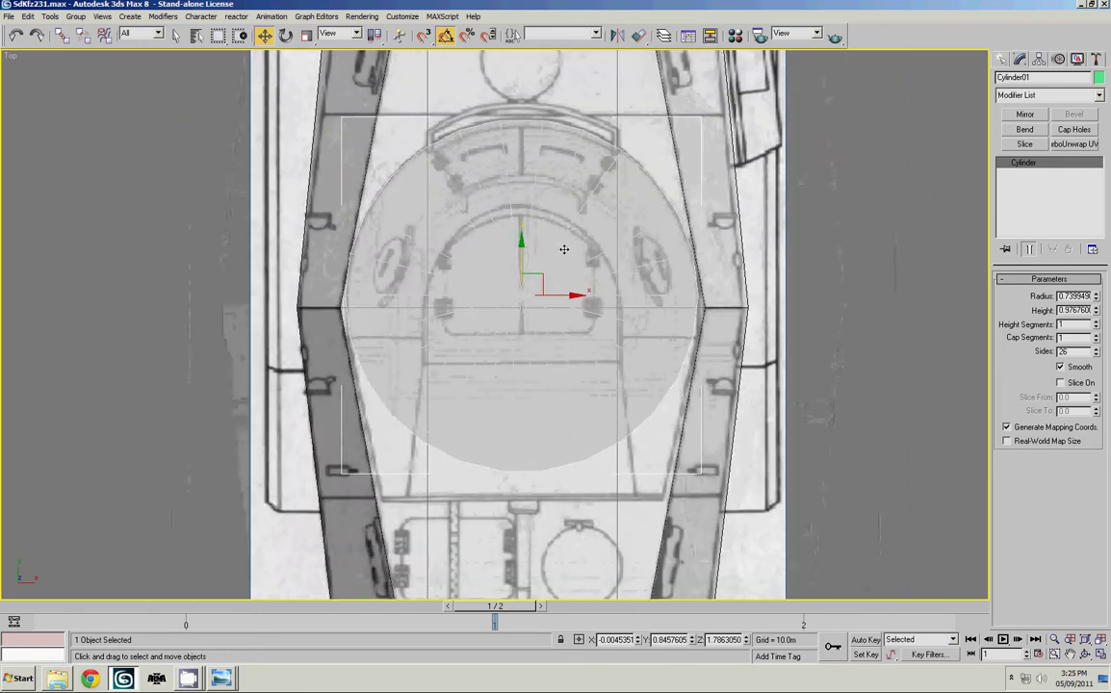
right_click(521, 241)
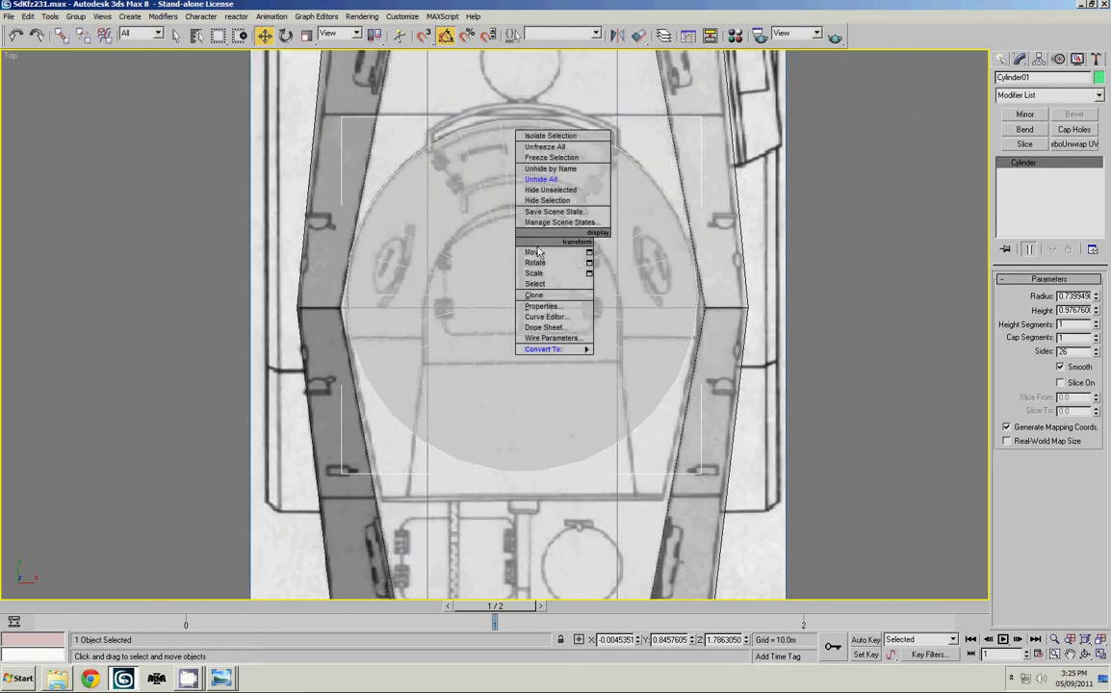
mouse_move(578, 349)
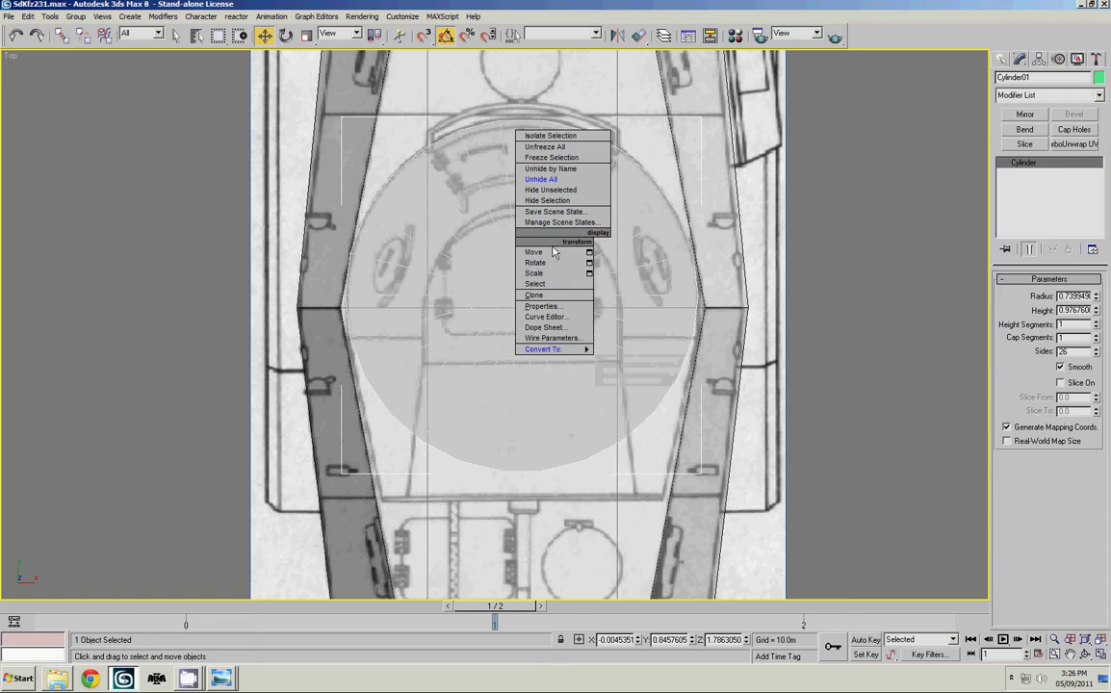
left_click(441, 242)
right_click(518, 234)
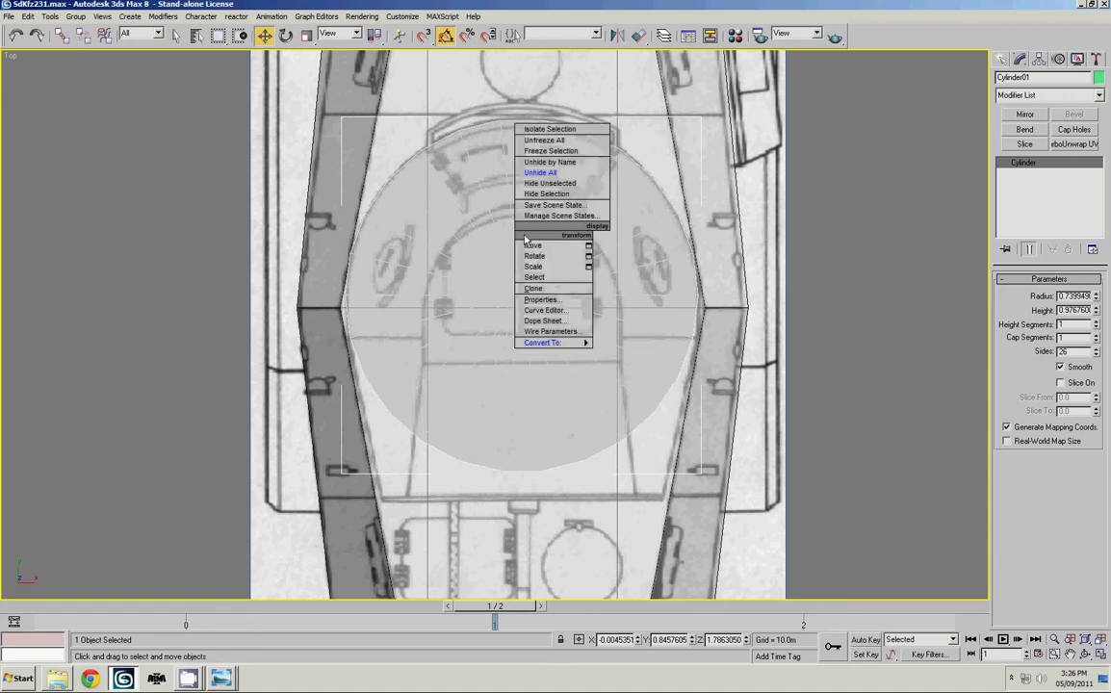
left_click(525, 237)
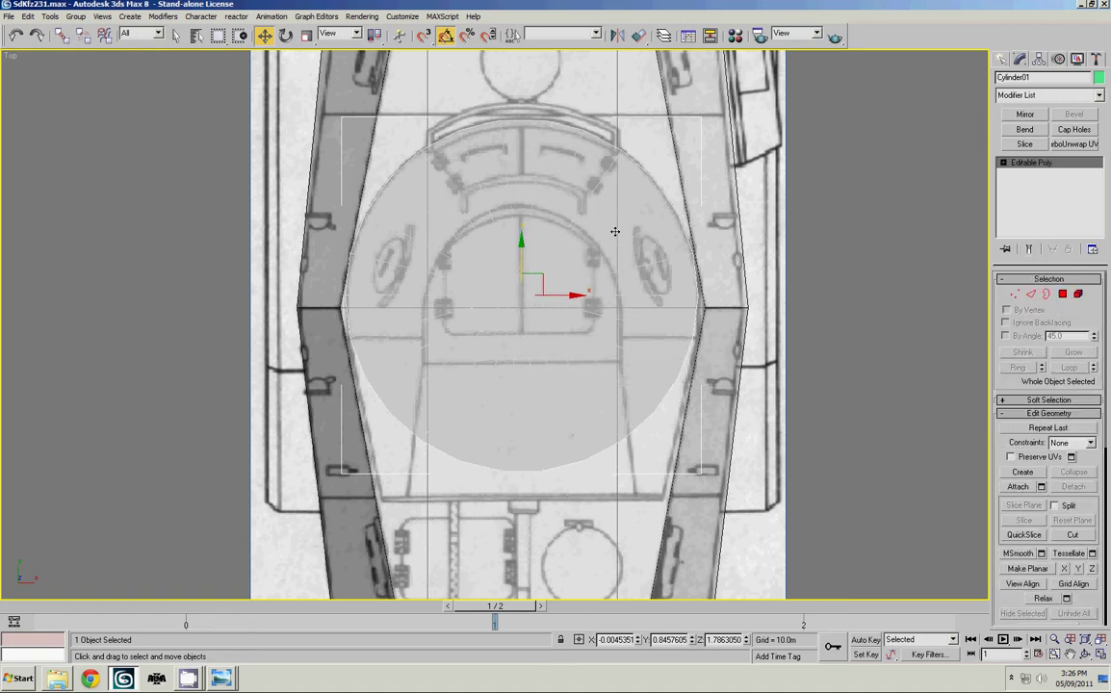
Select all the cylinder's top-rim vertices and scale them to 52% in X and Y in the top view to taper the turret
middle_click_drag(579, 236, 622, 285)
key("alt+w")
left_click(748, 371)
key("alt+w")
middle_click_drag(747, 372, 596, 282, "alt")
left_click(572, 246)
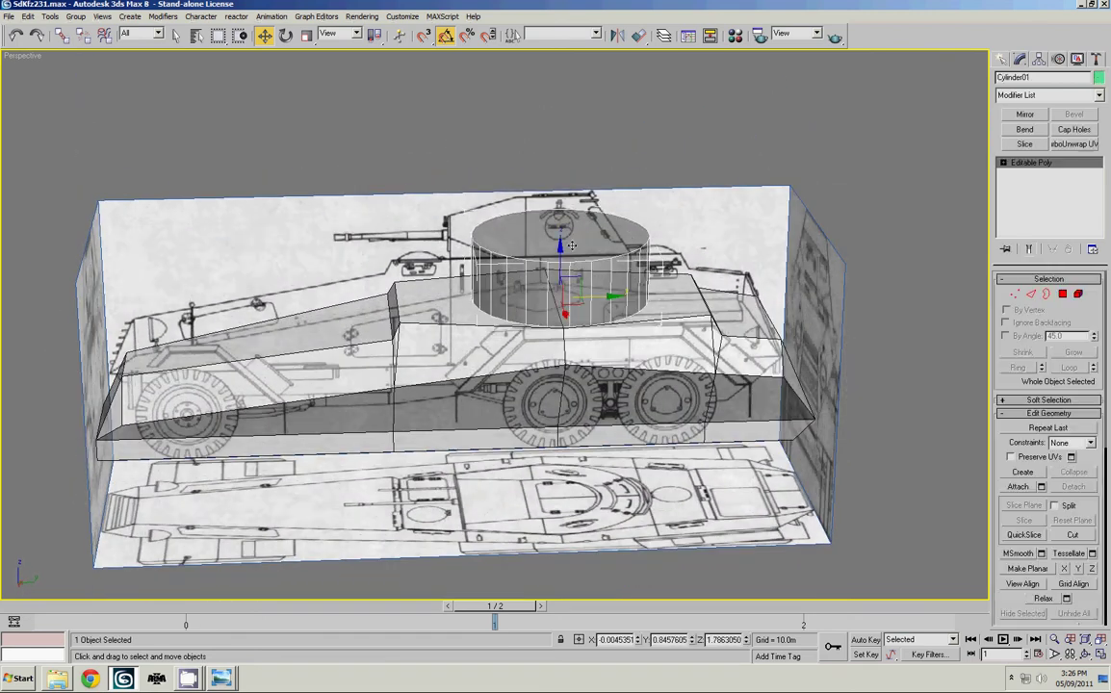
key("1")
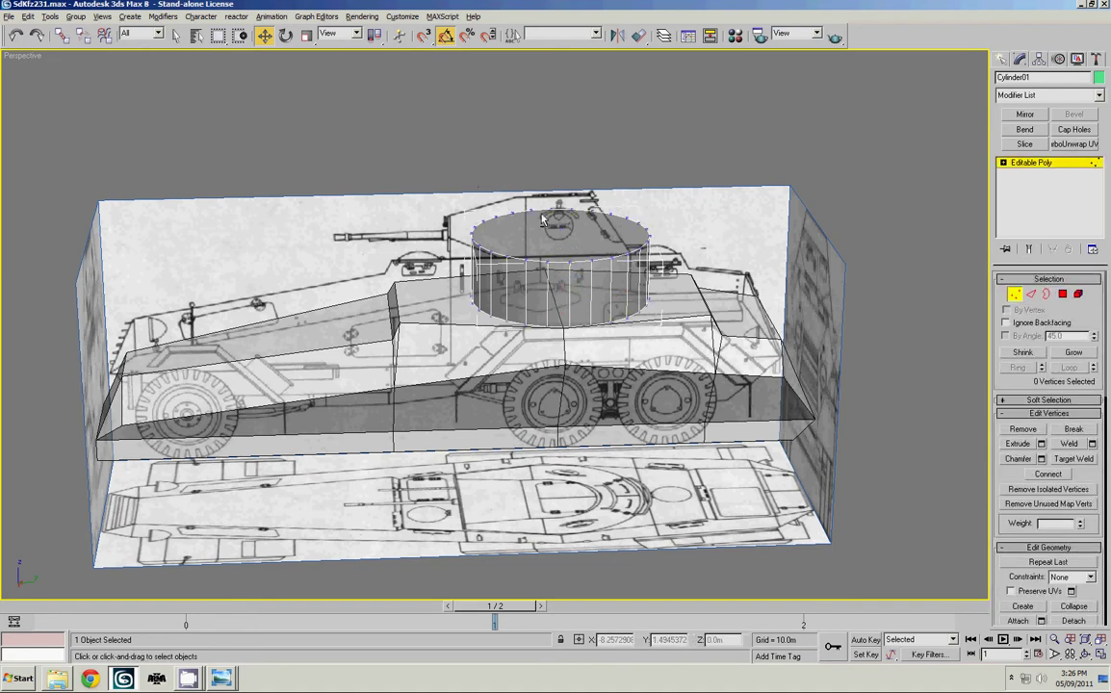
middle_click_drag(435, 173, 469, 178, "alt")
left_click_drag(467, 184, 674, 231)
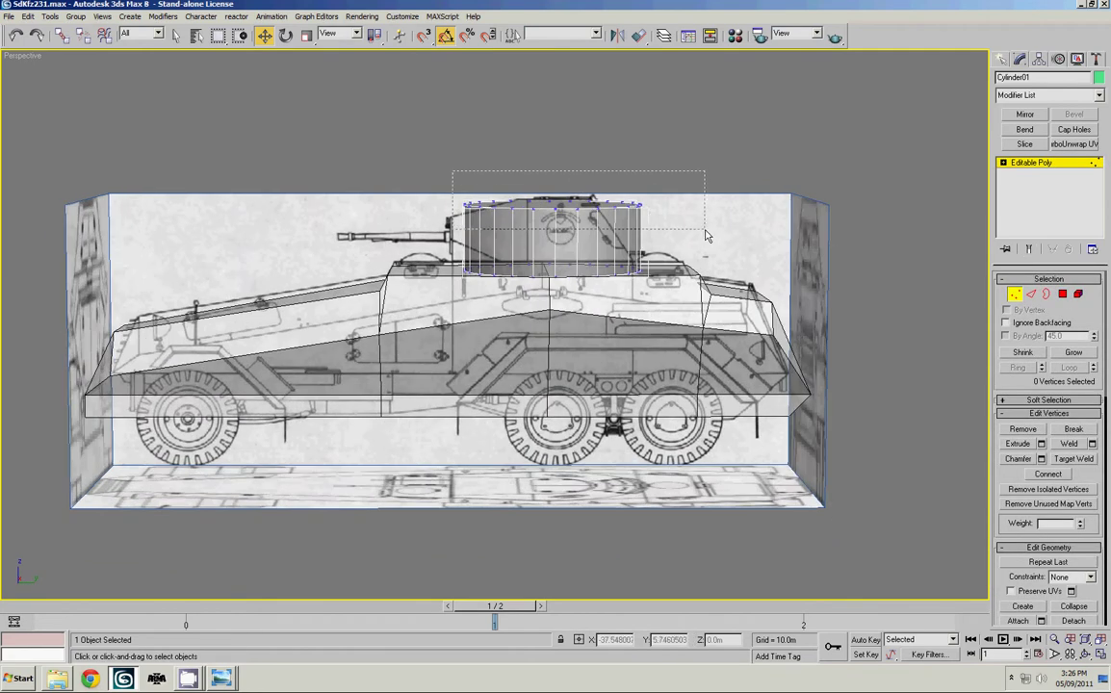
key("alt+w")
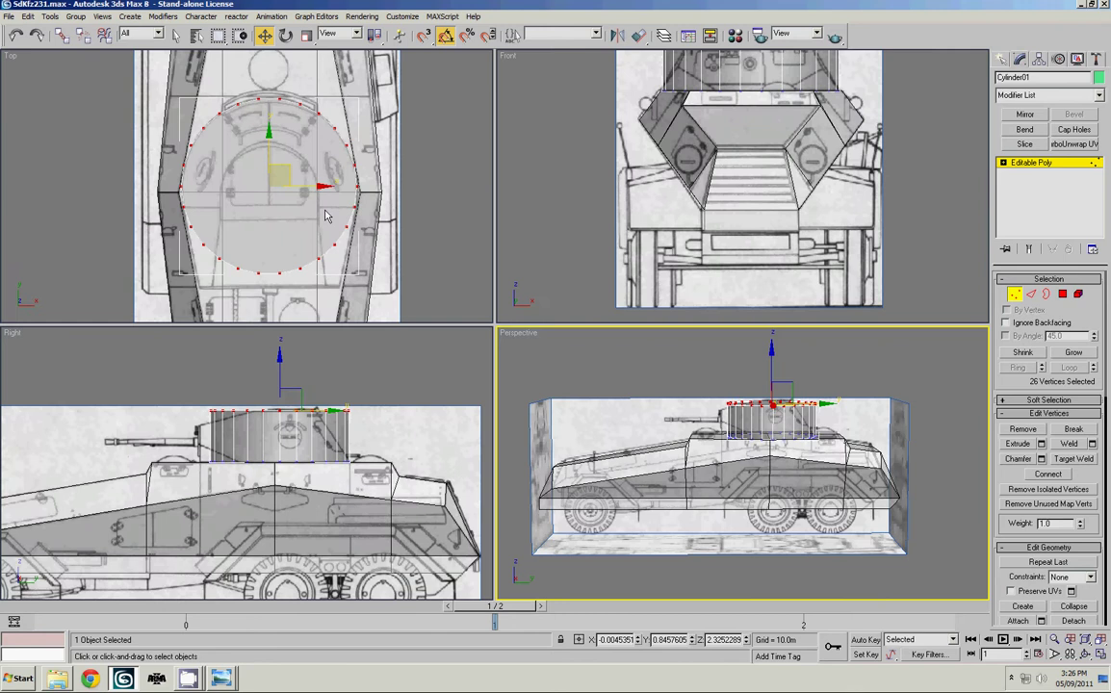
right_click(418, 219)
key("alt+w")
key("z")
key("r")
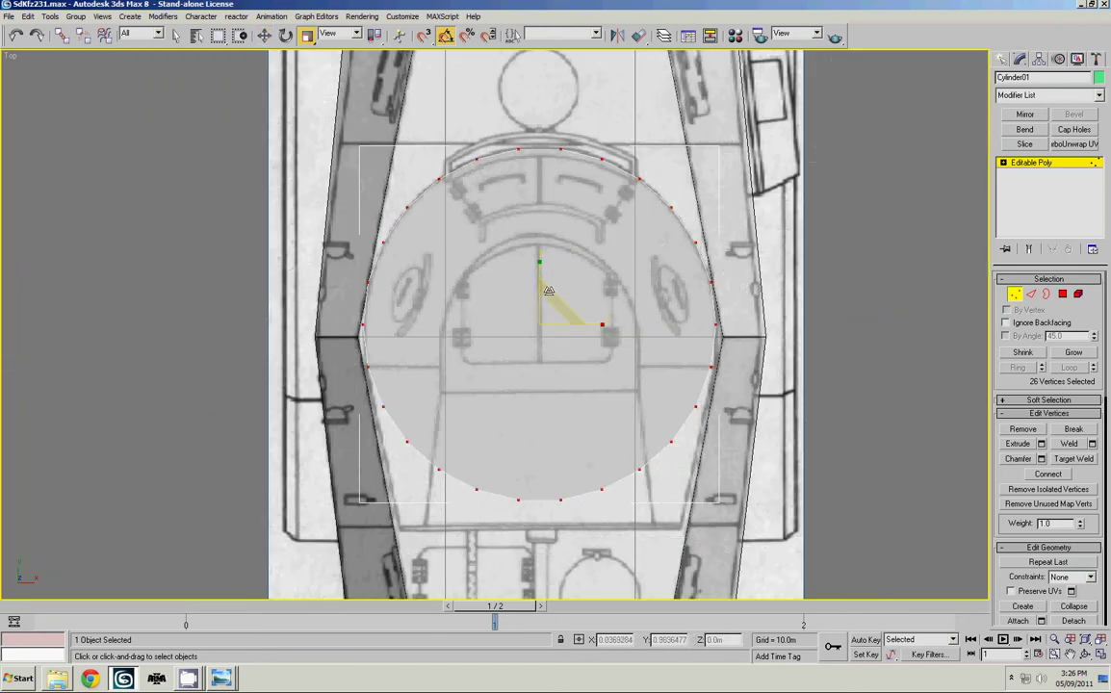
left_click_drag(549, 289, 536, 415)
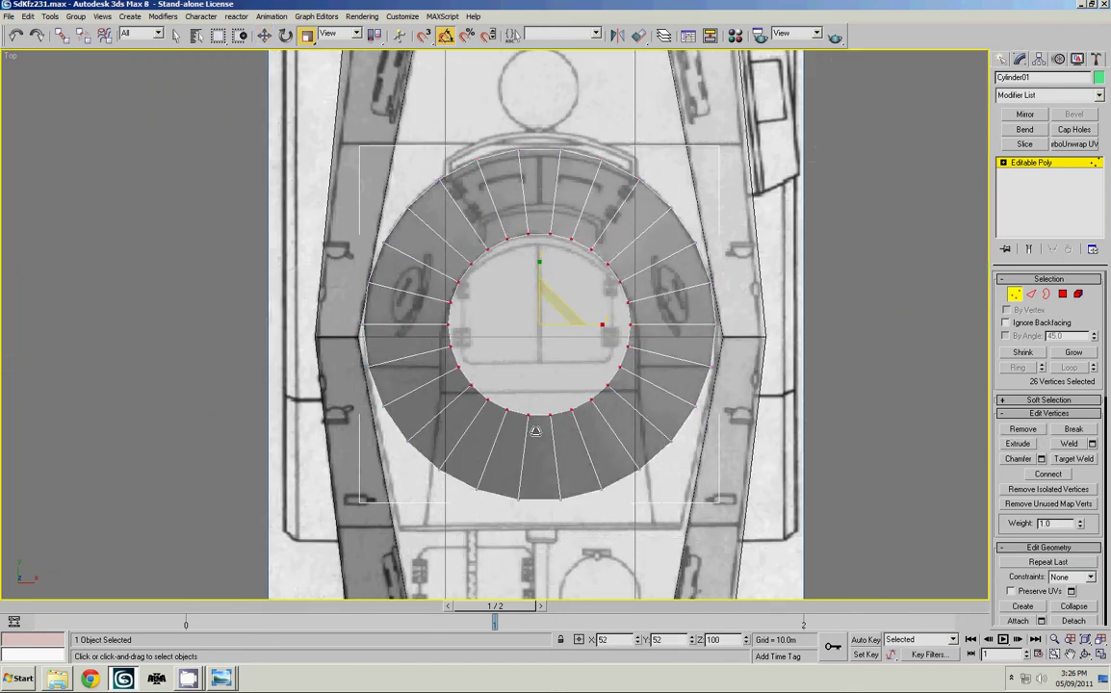
Examine the tapered turret's shape against the side and end blueprints in the perspective view
middle_click_drag(538, 356, 563, 318)
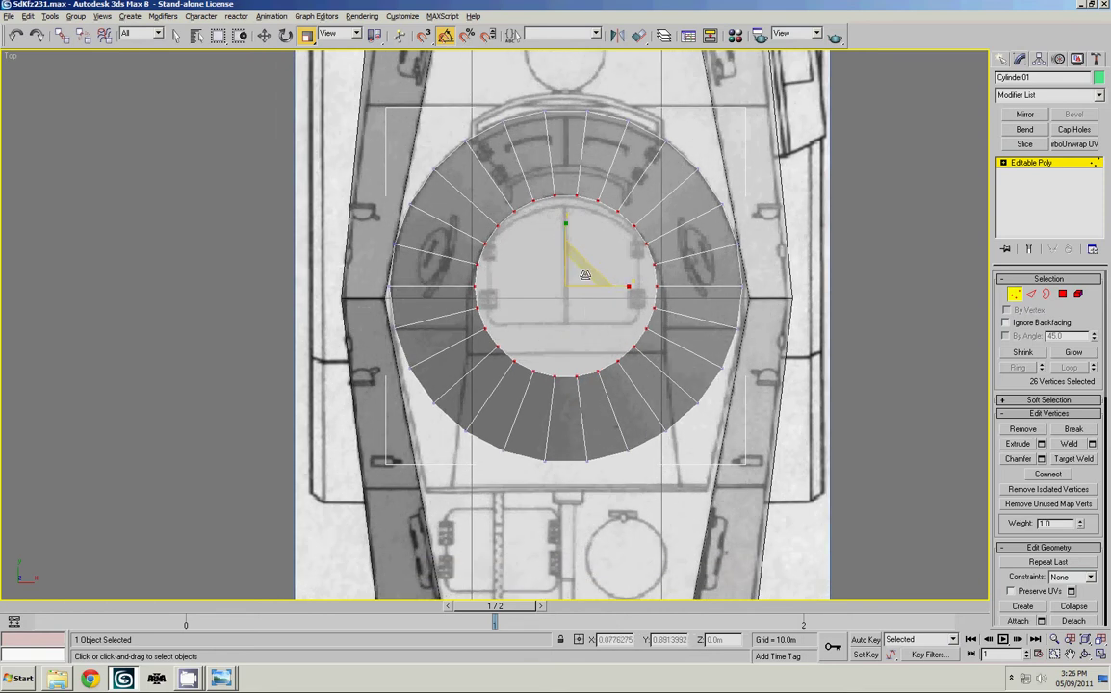
key("alt+w")
left_click(628, 319)
key("alt+w")
middle_click_drag(628, 319, 673, 342, "alt")
middle_click_drag(506, 258, 597, 289, "alt")
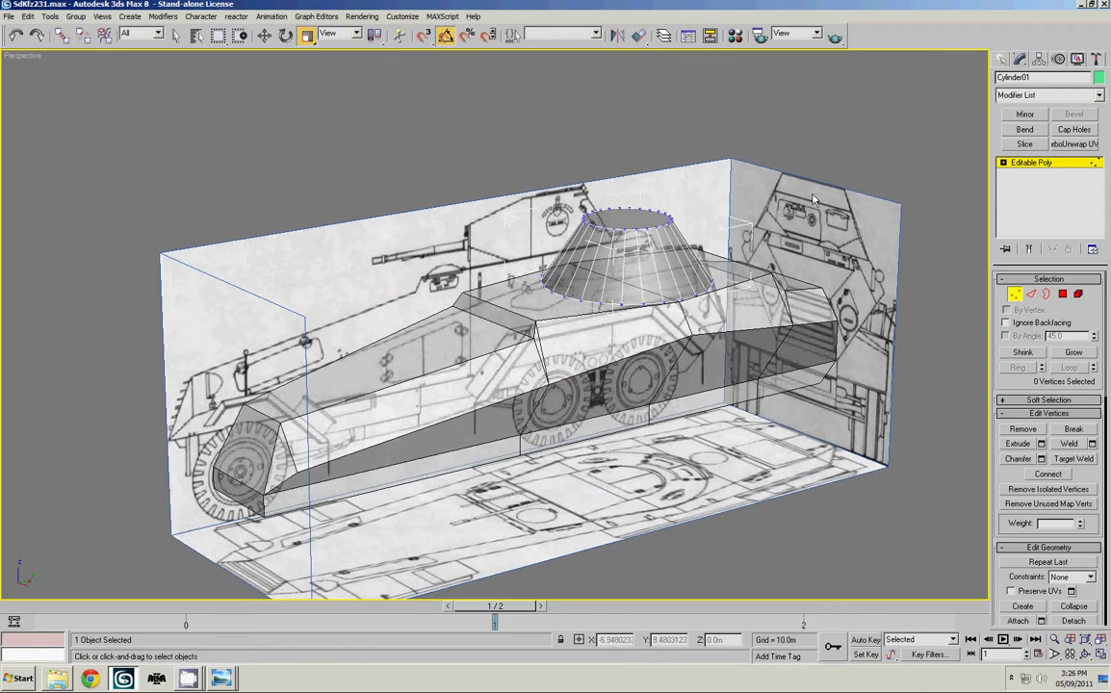
middle_click_drag(573, 242, 613, 292, "alt")
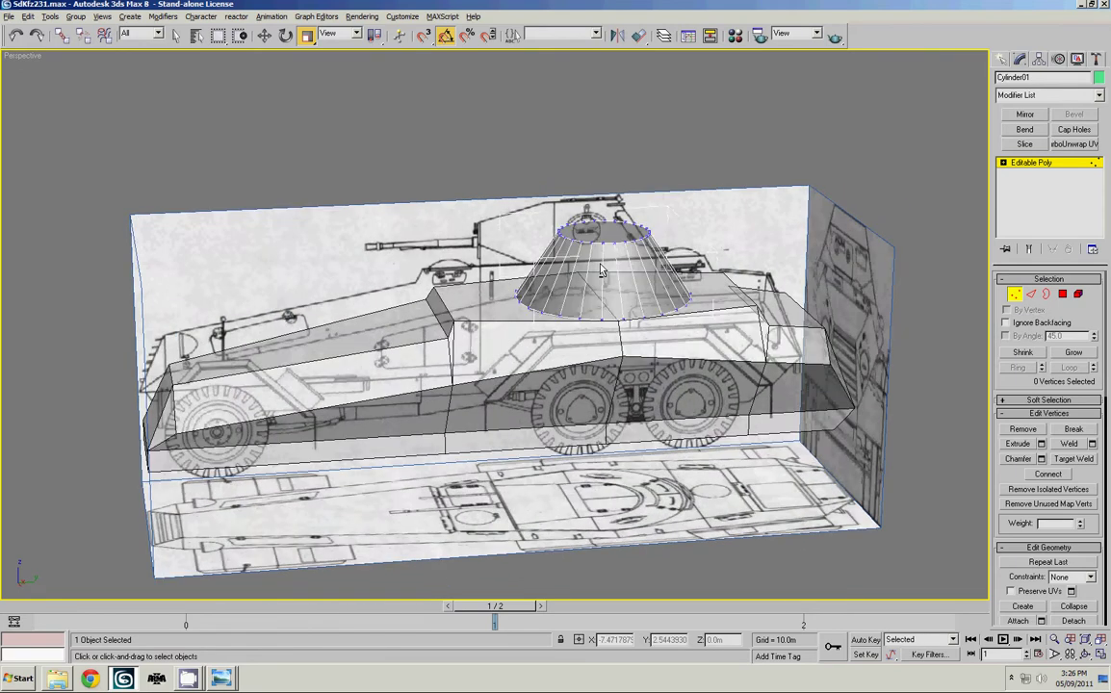
Delete the turret's top and bottom caps and the half of its side polygons opposite the blueprint's curved end
key("alt+w")
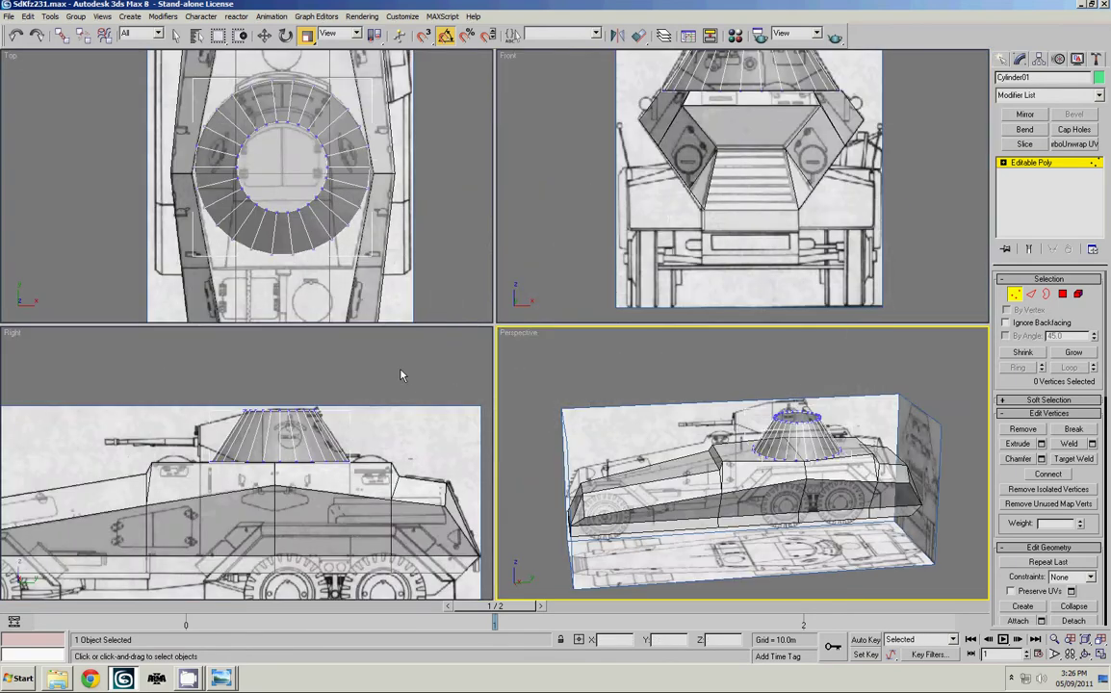
left_click(338, 271)
key("alt+w")
middle_click_drag(490, 258, 501, 238)
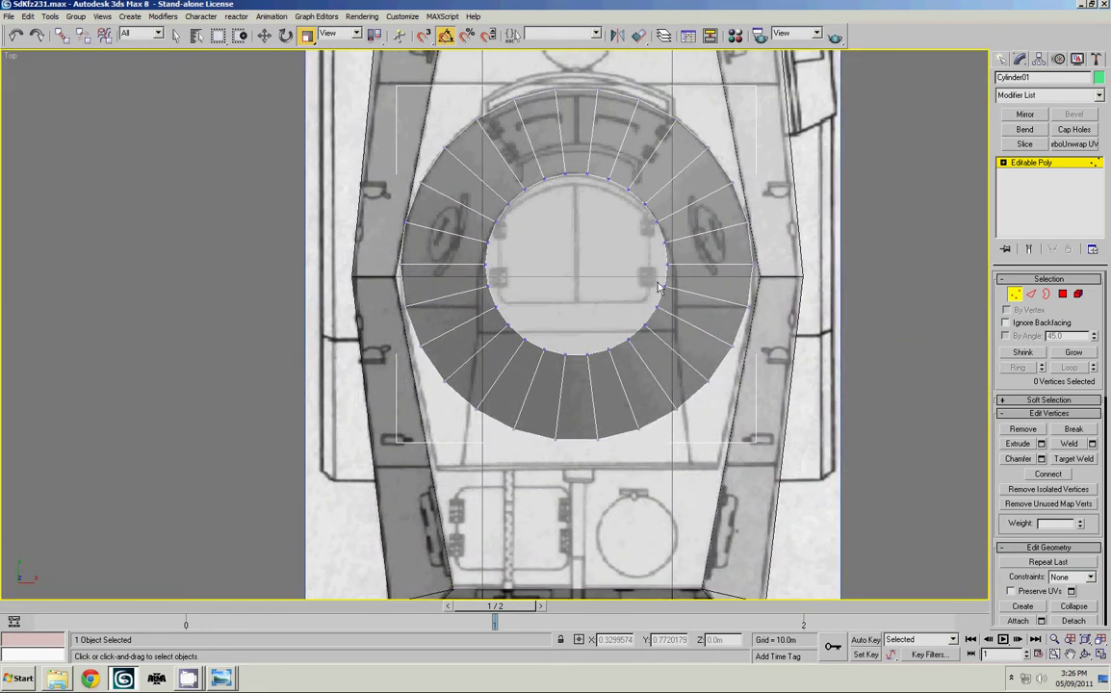
key("4")
left_click_drag(867, 486, 310, 283)
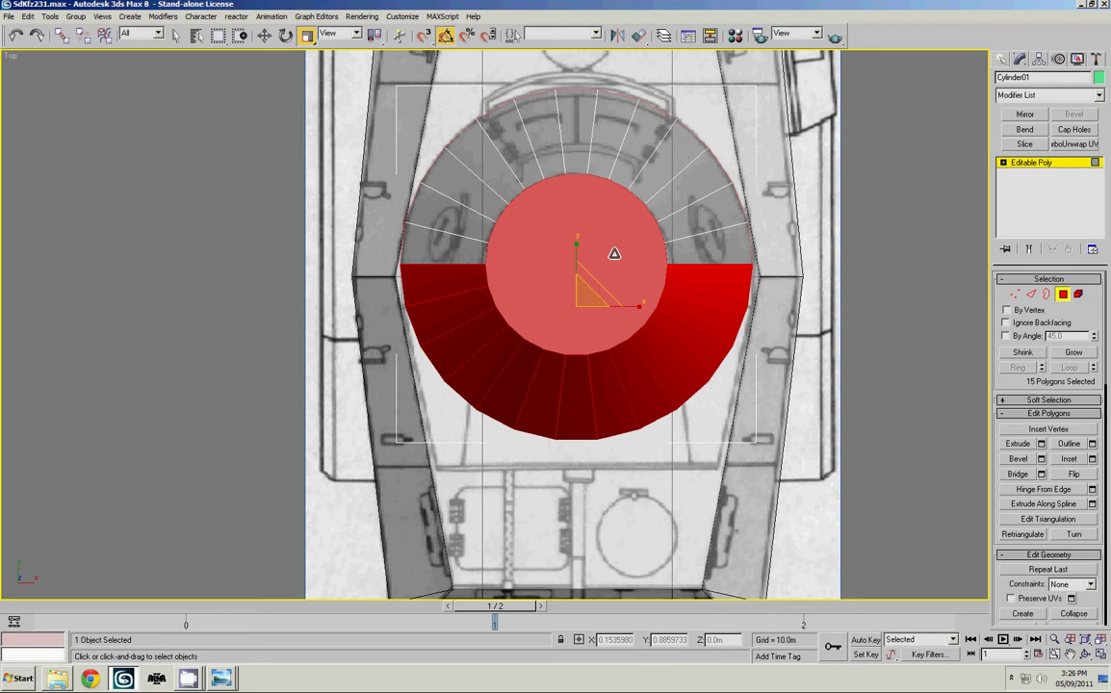
key("Delete")
Extend the two open end edges of the half ring straight along Y to the turret's flat end line in the top blueprint
key("2")
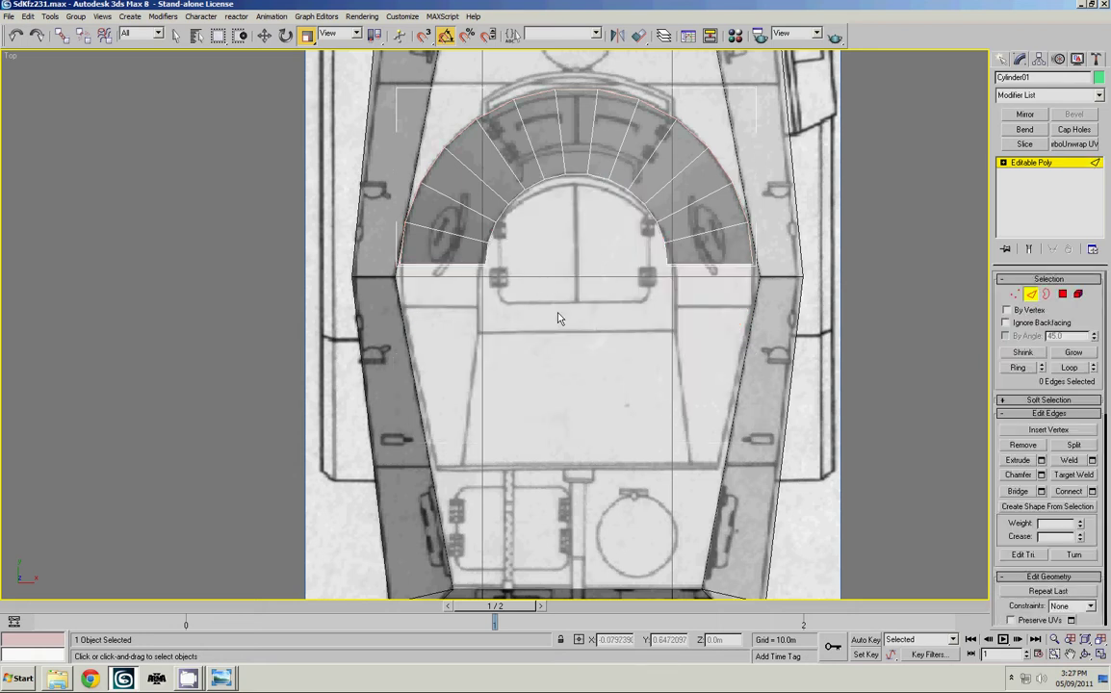
left_click(443, 263)
left_click(729, 263, "ctrl")
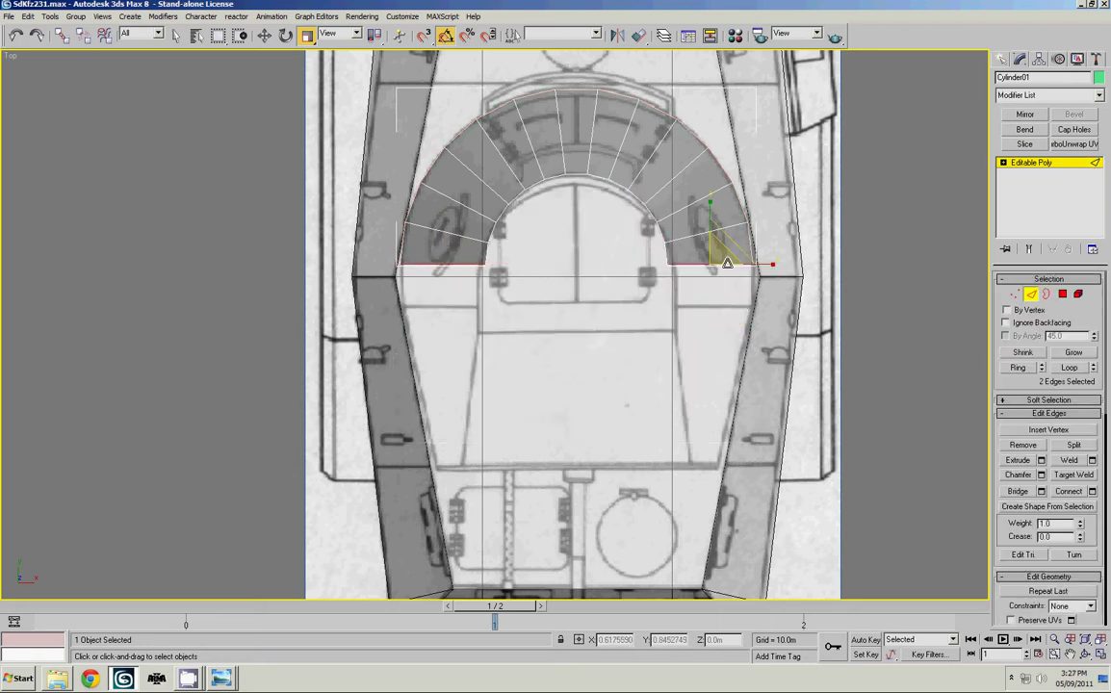
key("w")
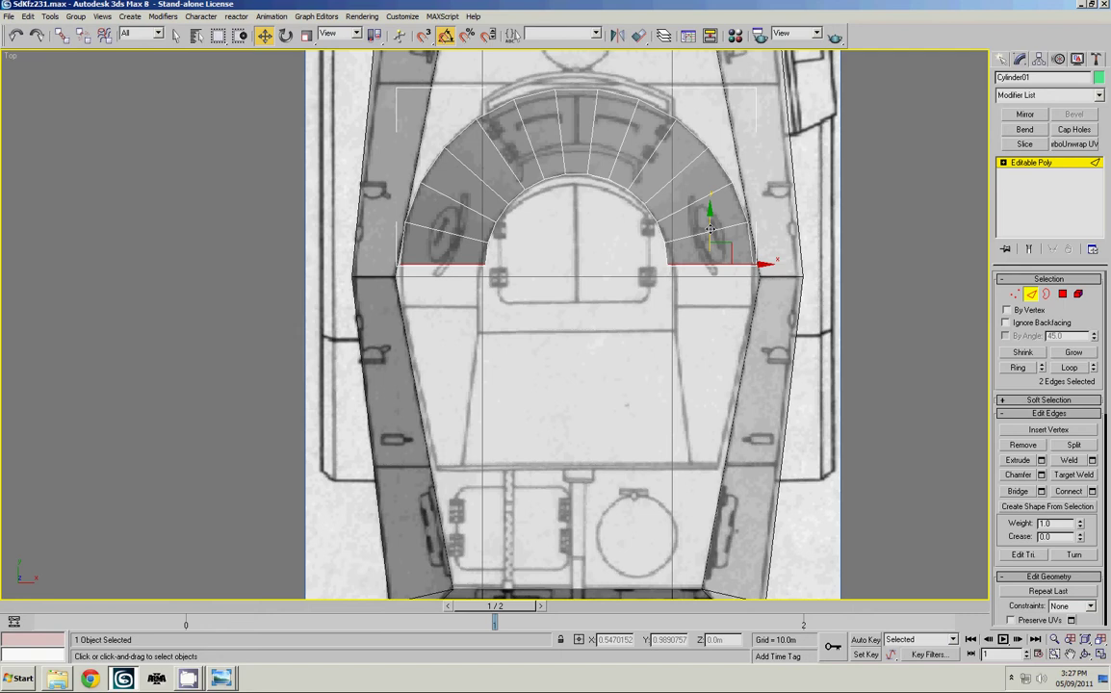
left_click_drag(709, 228, 716, 431, "shift")
middle_click_drag(678, 316, 659, 318)
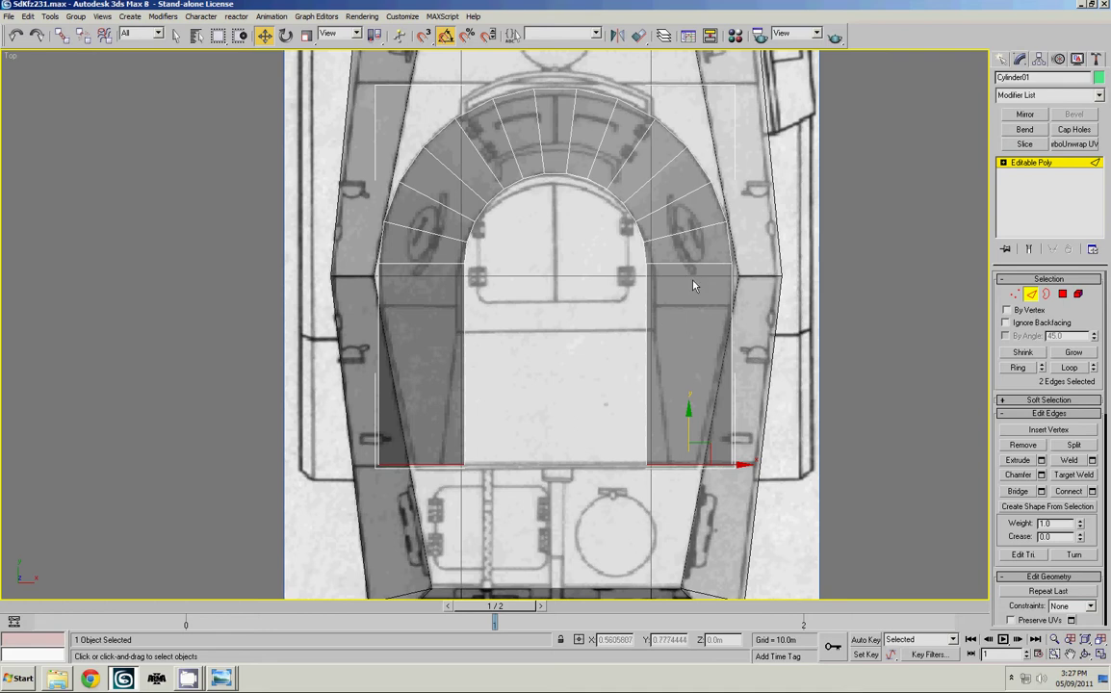
Create two polygons across the turret's roof opening between the opposite inner-rim vertices nearest the straight sides of the curved end
key("4")
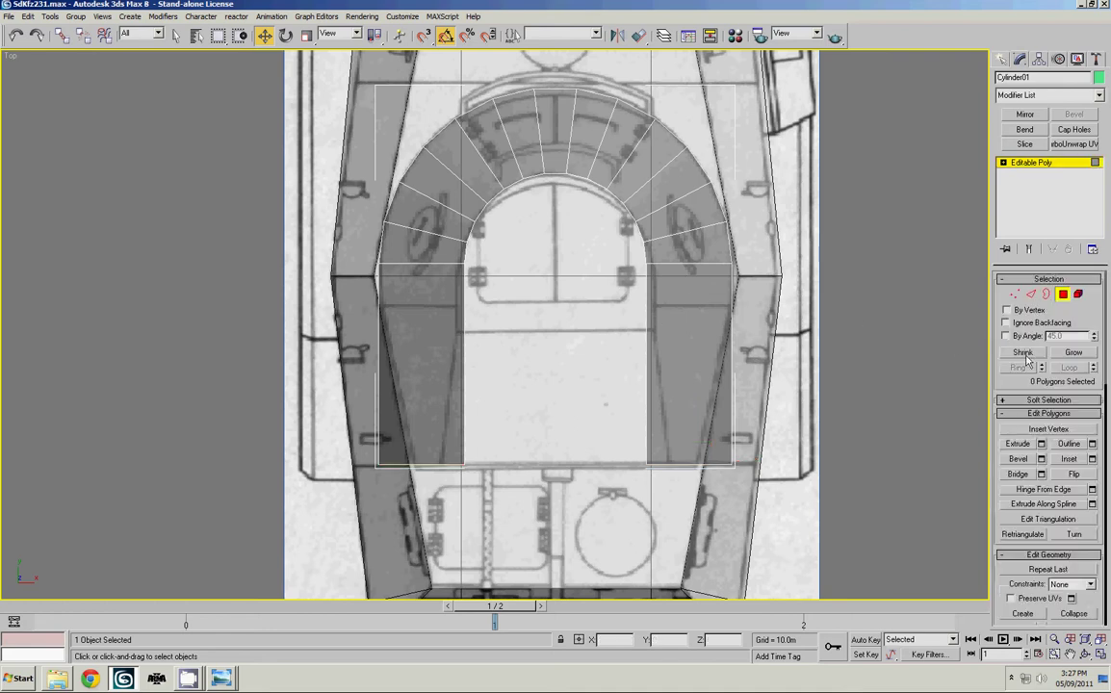
scroll(1029, 466, "down", 3)
scroll(1028, 466, "down", 3)
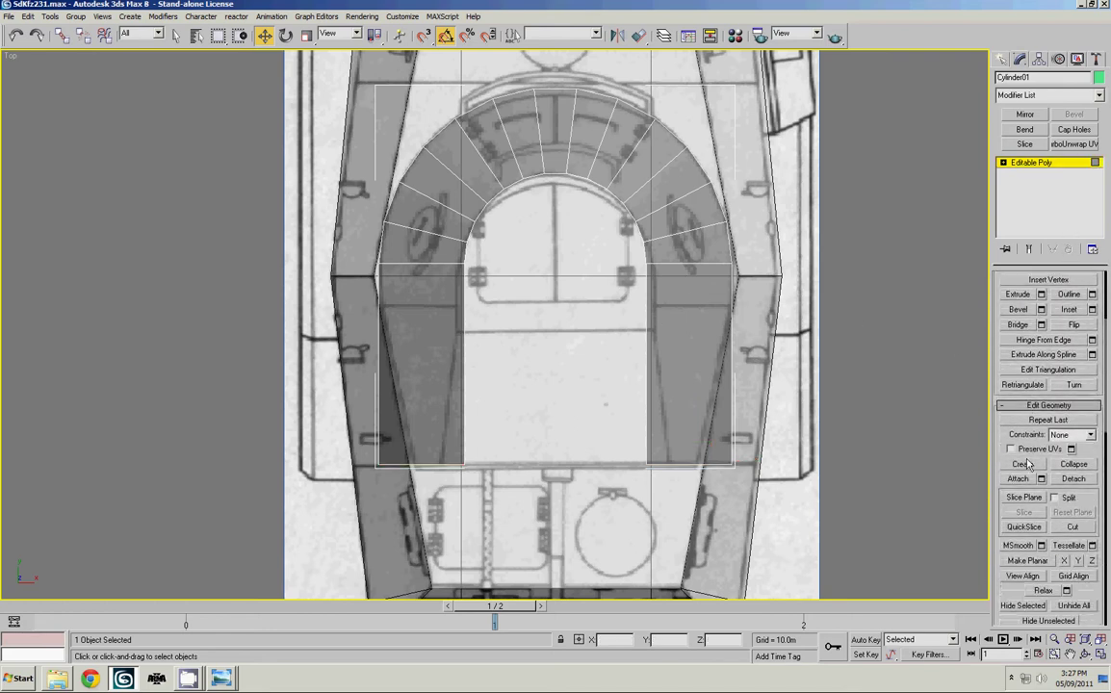
left_click(1024, 466)
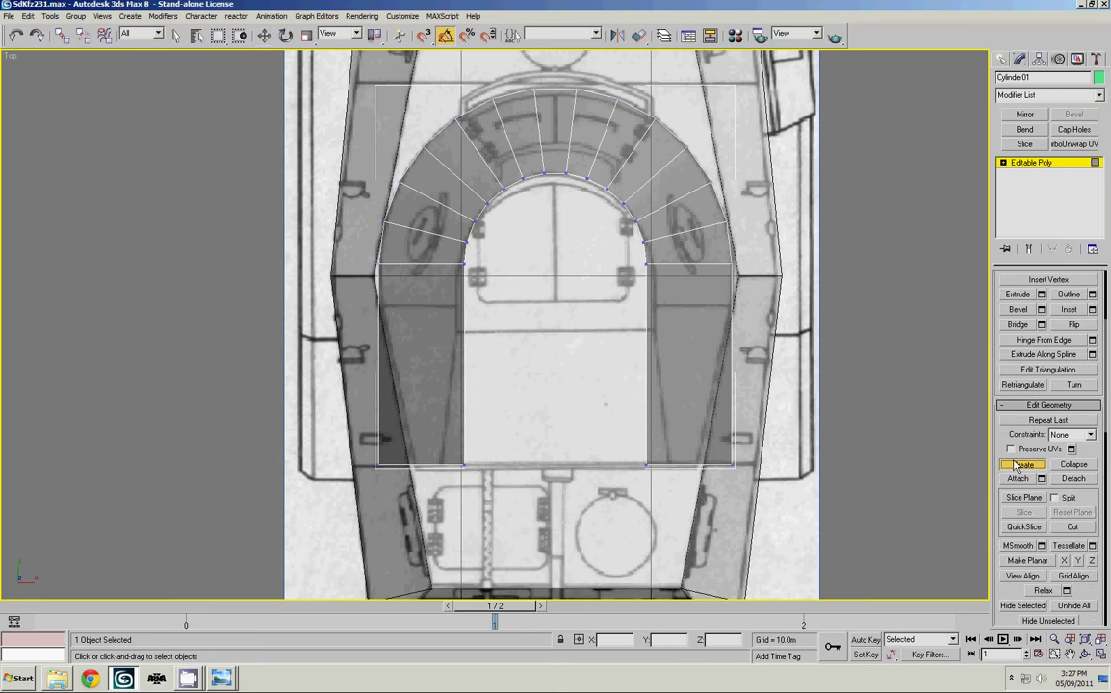
left_click(642, 240)
left_click(468, 241)
double_click(465, 262)
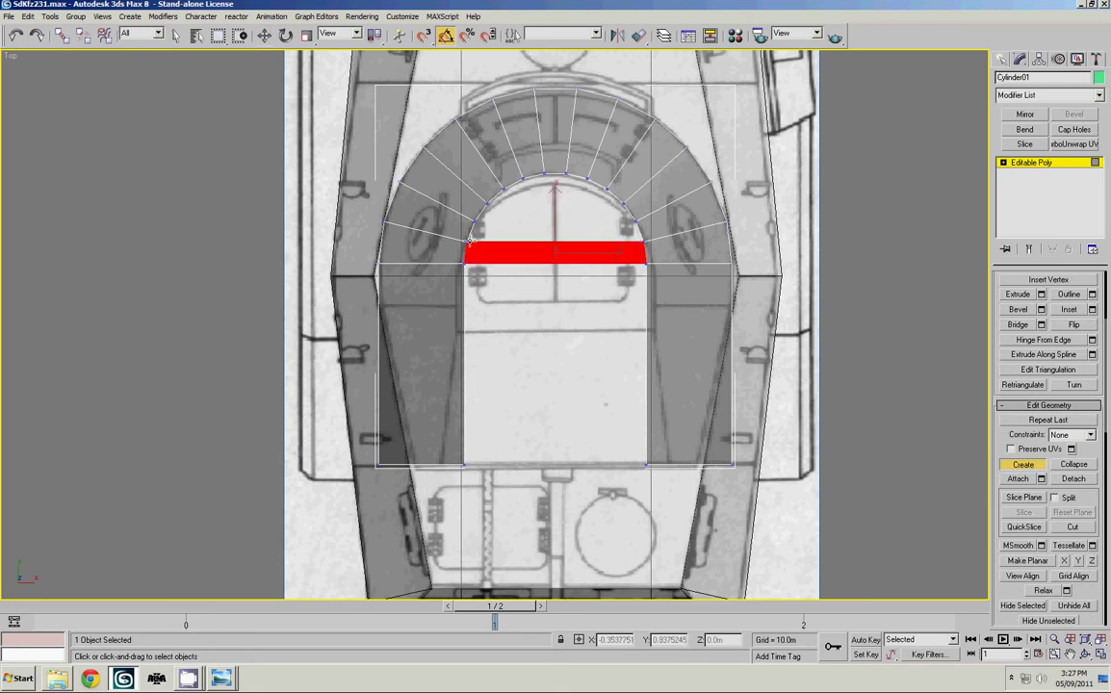
left_click(474, 224)
left_click(627, 224)
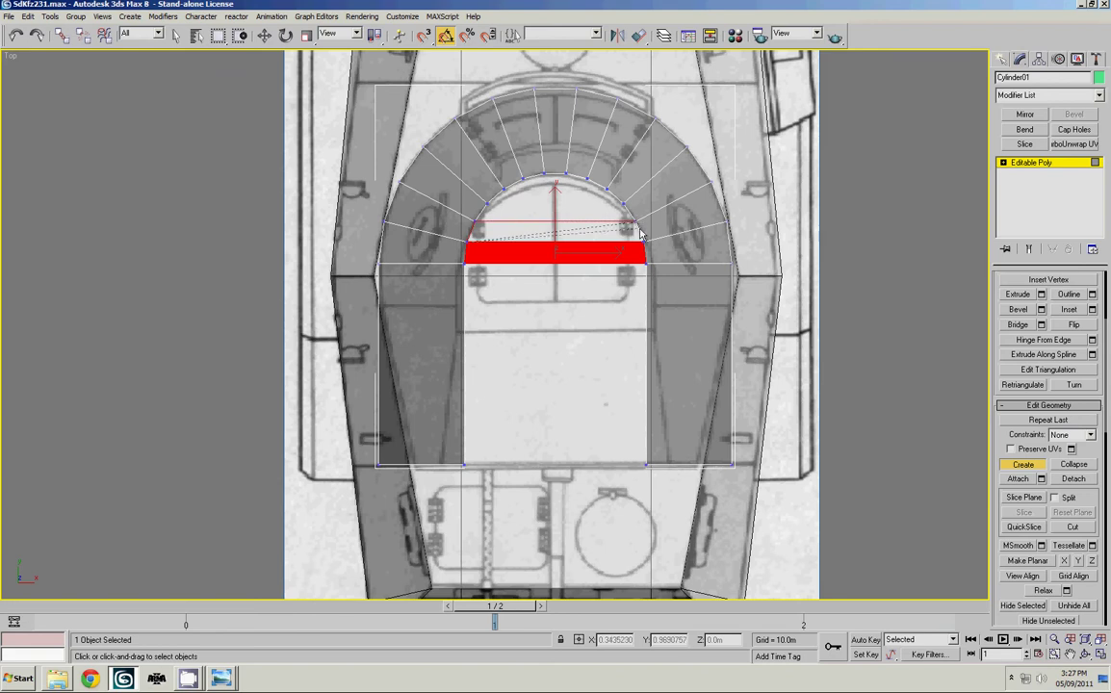
left_click(644, 245)
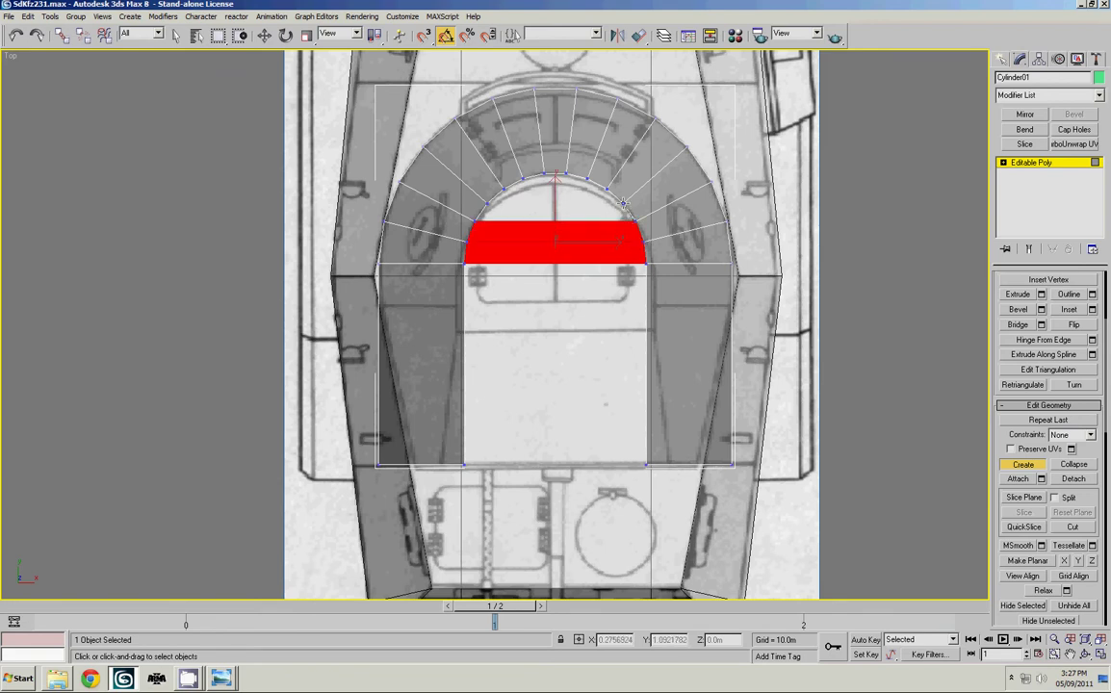
Fill the rest of the curved roof opening with polygon strips between opposite inner-rim vertices, up to the tip of the arc
left_click(623, 203)
left_click(488, 203)
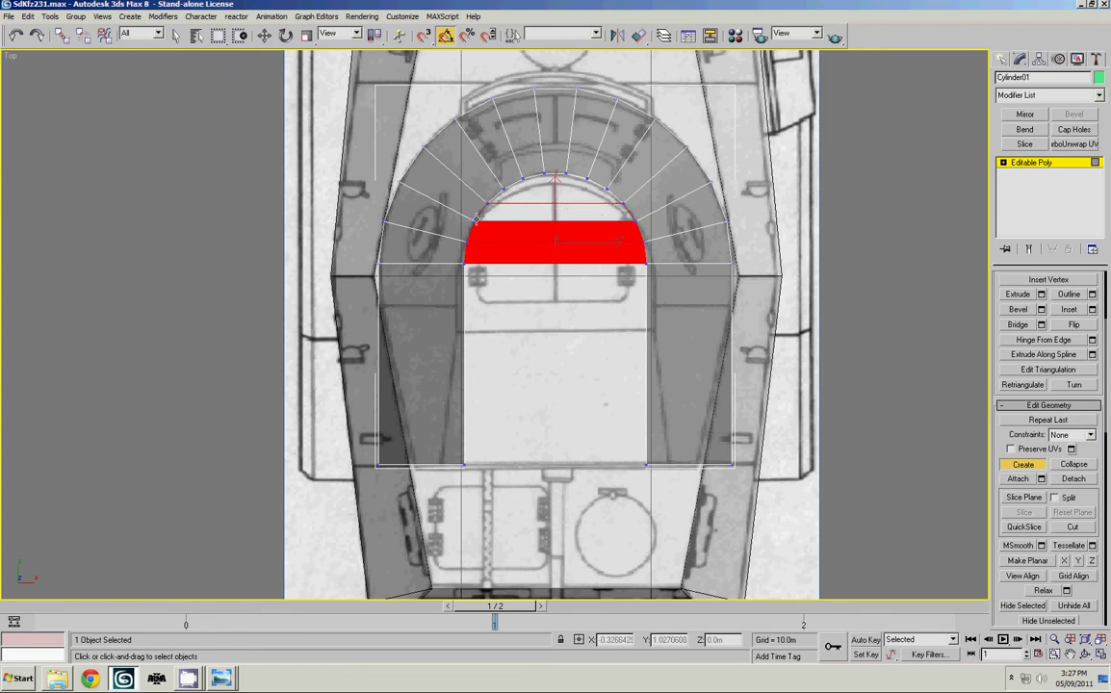
left_click(476, 223)
left_click(503, 190)
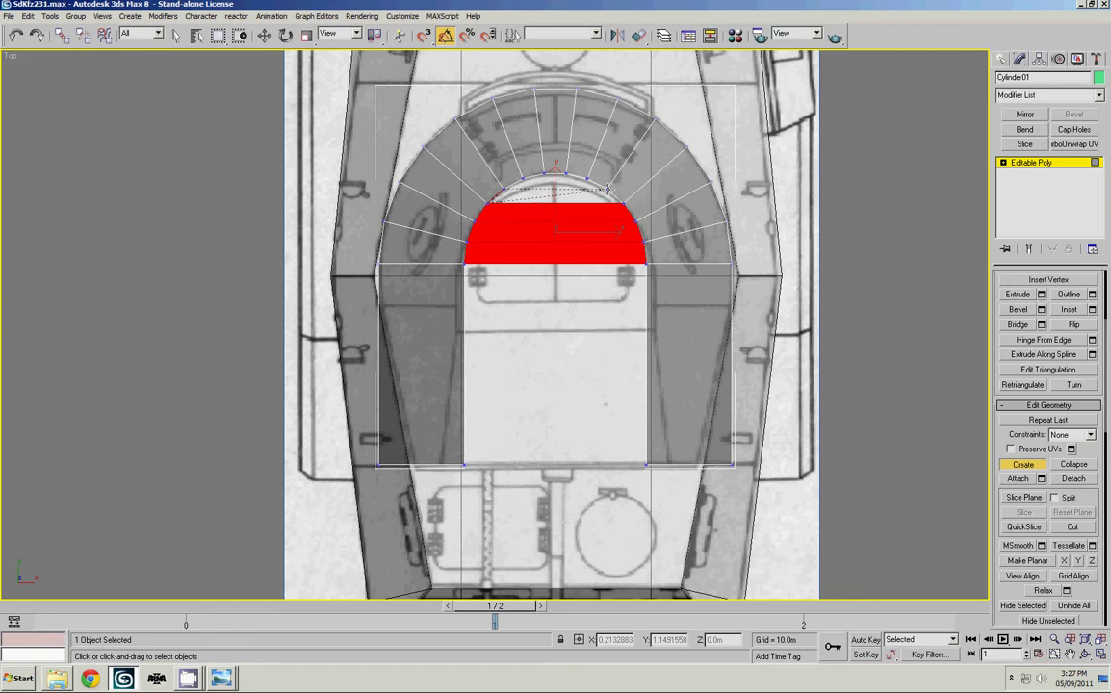
left_click(607, 189)
double_click(623, 203)
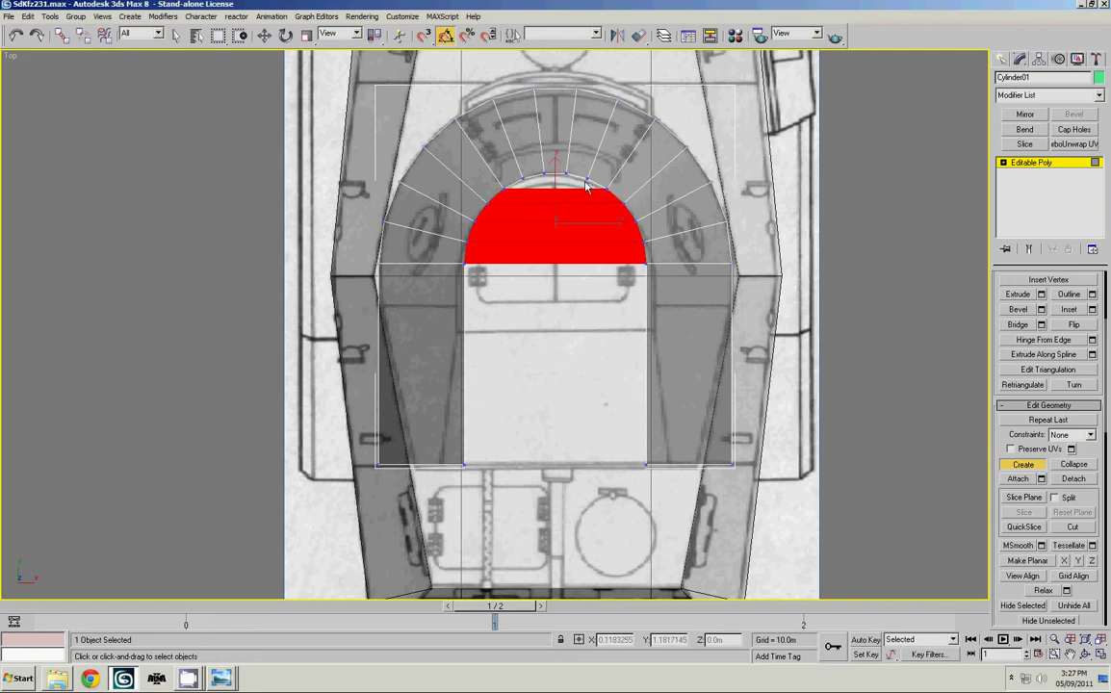
left_click(521, 179)
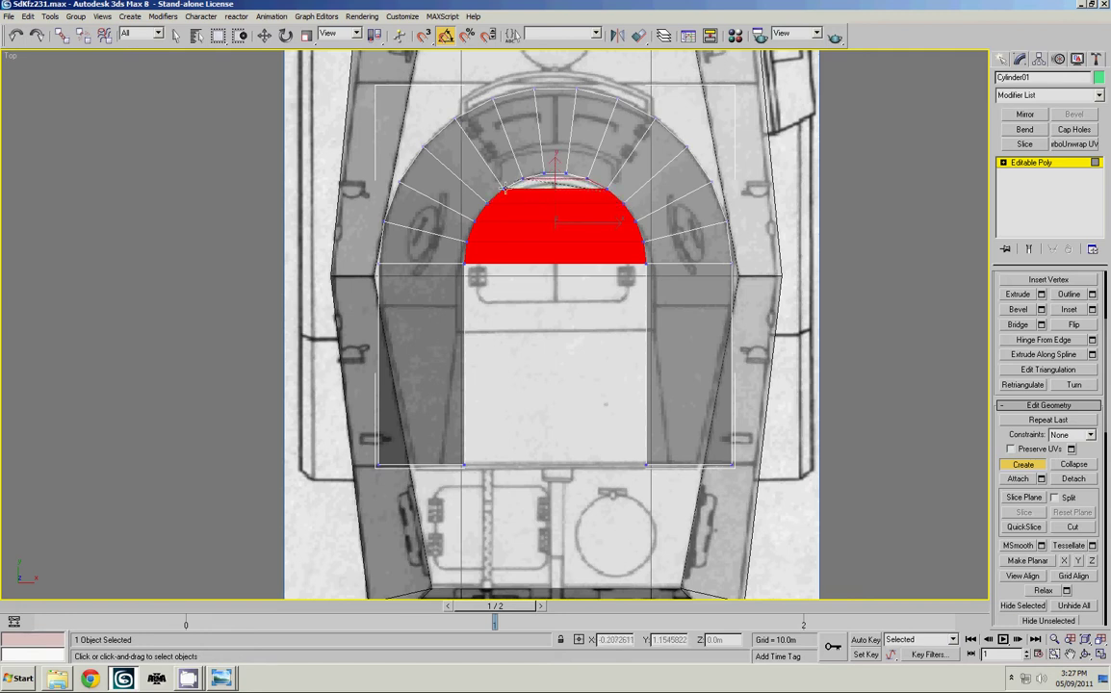
double_click(504, 189)
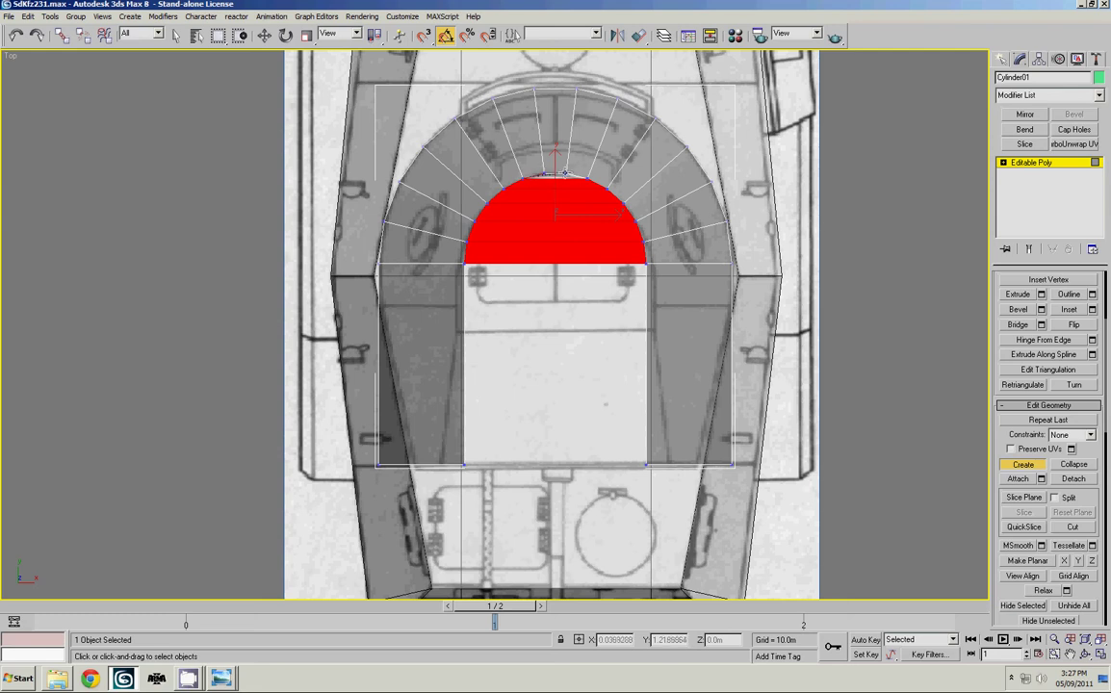
Create one large rectangular roof polygon between the turret's straight sides, from the curved section to the flat end
left_click(645, 464)
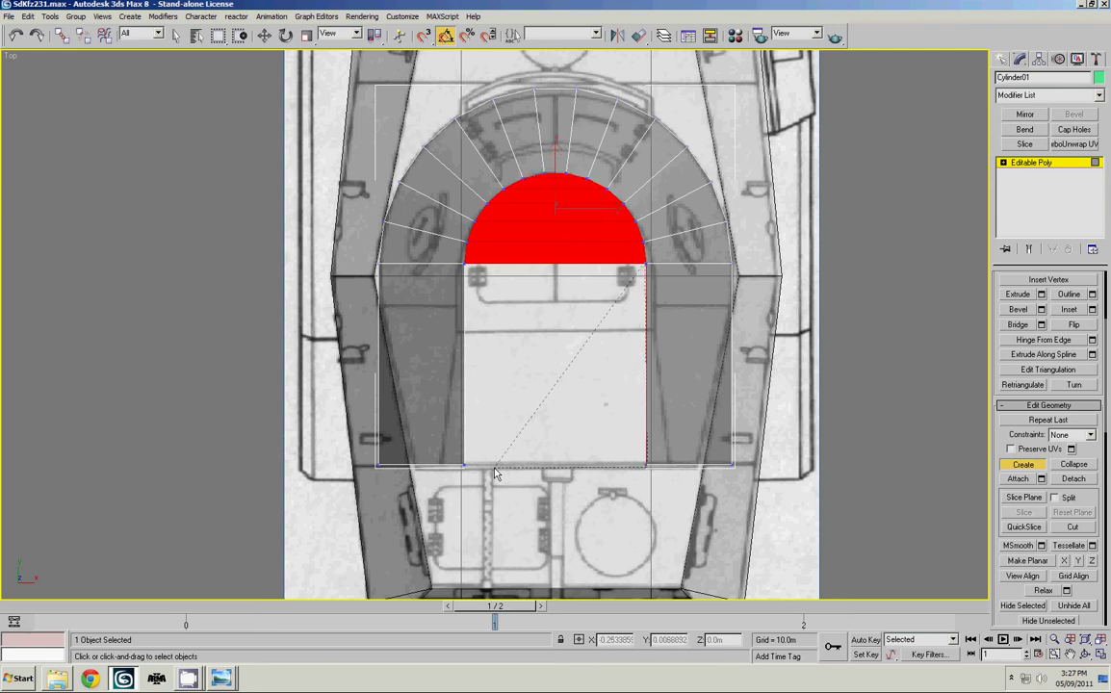
left_click(465, 464)
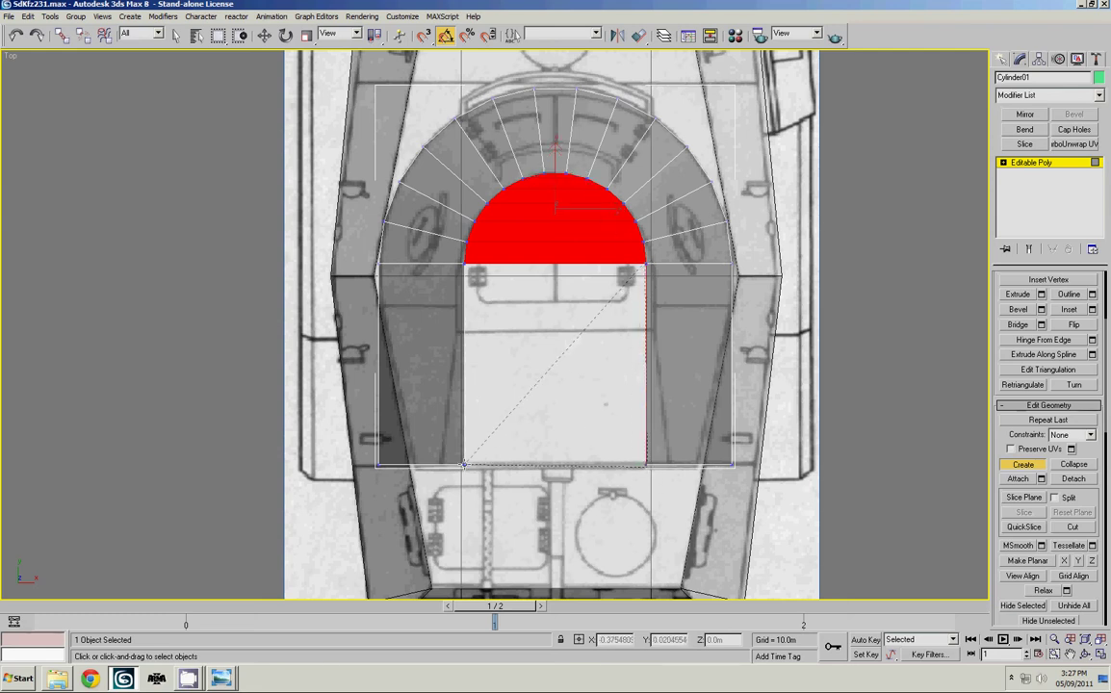
left_click(465, 263)
key("w")
middle_click_drag(551, 305, 571, 335)
scroll(566, 293, "up", 2)
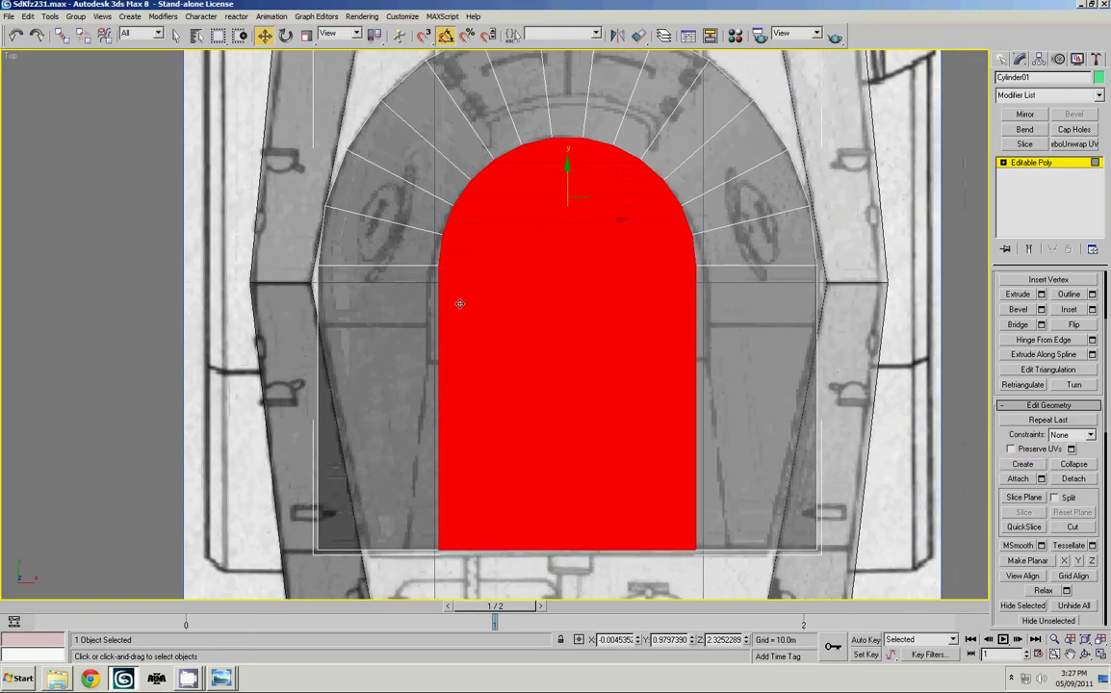
Scale the two long straight roof edges apart in X about their common selection center to match the top blueprint
key("1")
key("2")
left_click(696, 321)
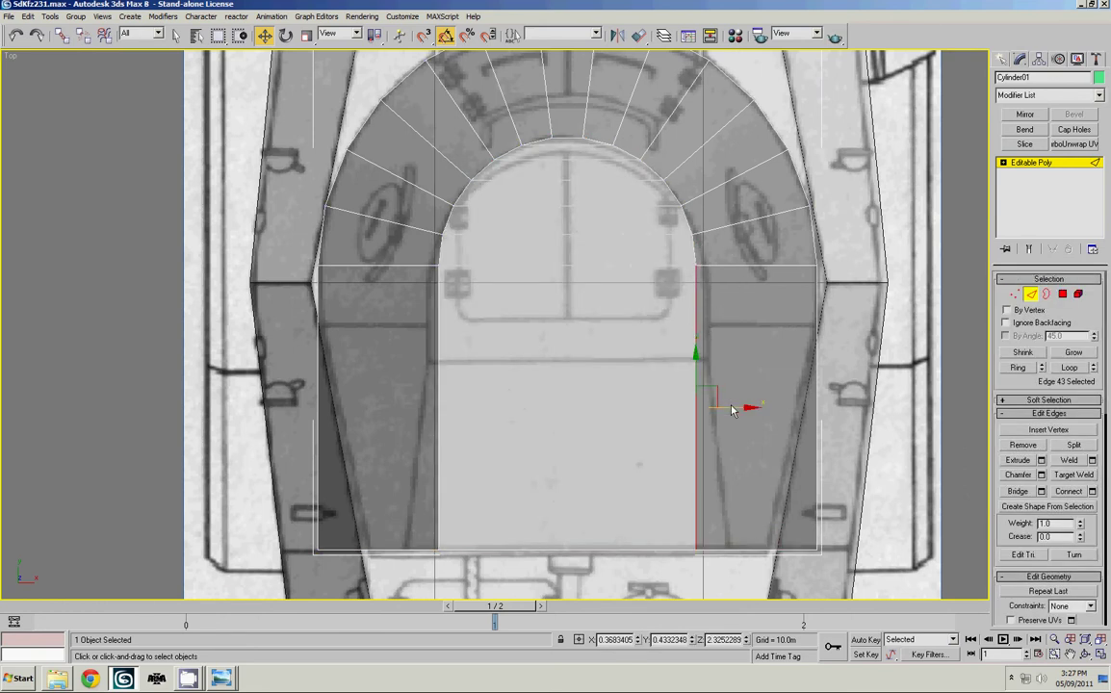
left_click(438, 376, "ctrl")
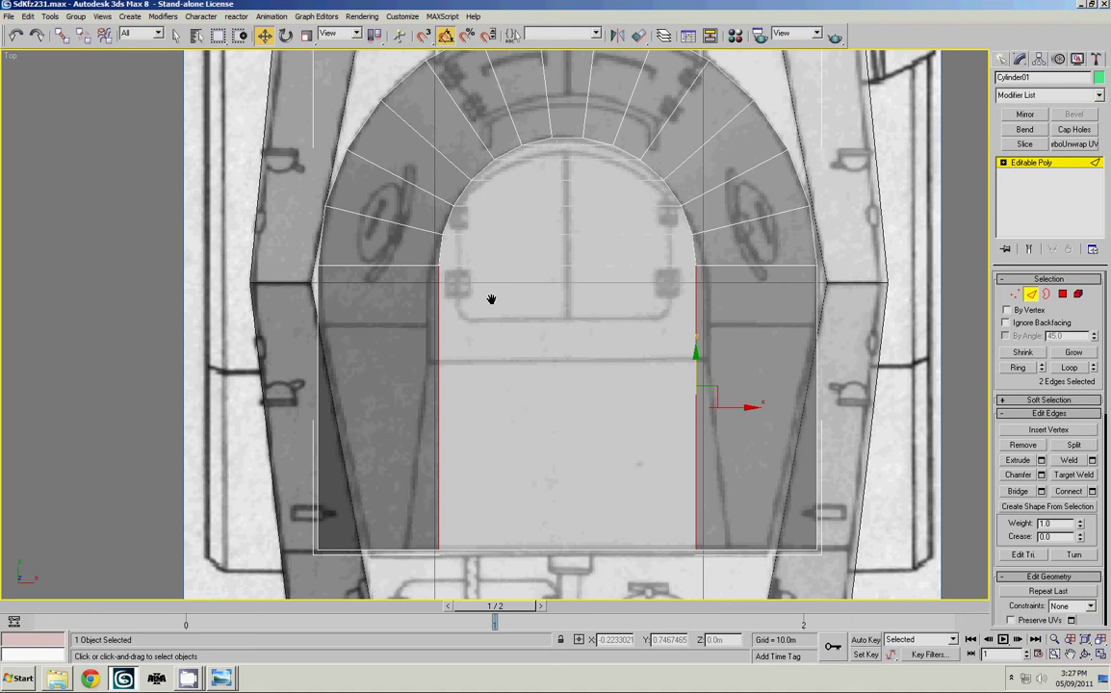
middle_click_drag(491, 300, 499, 299)
key("r")
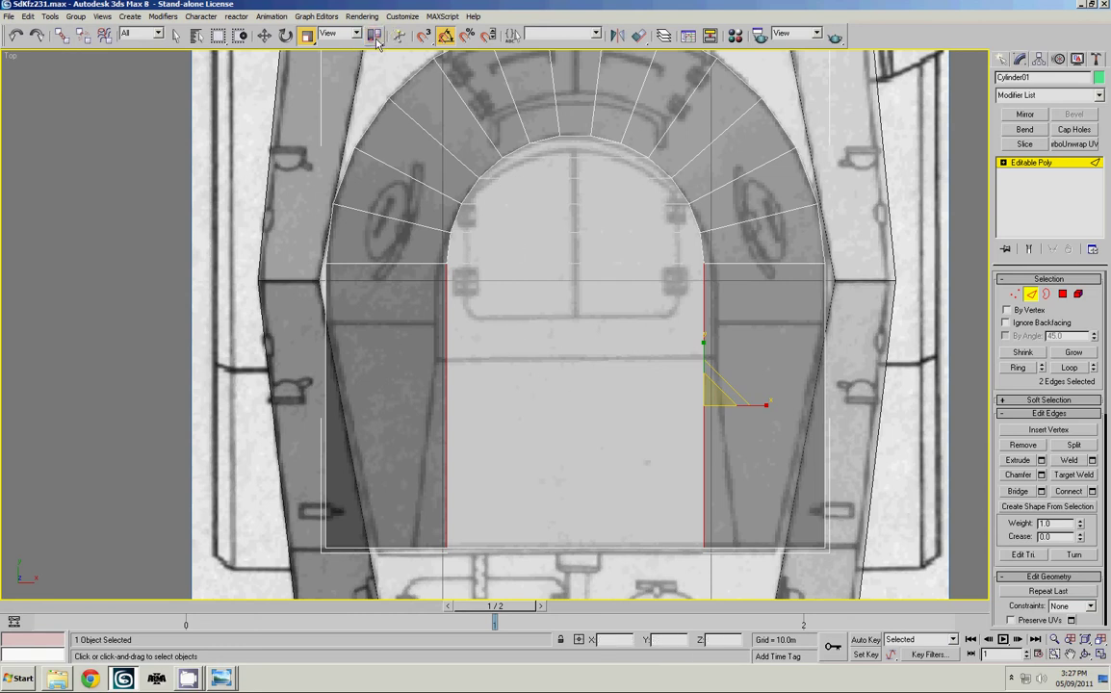
left_click_drag(378, 42, 377, 83)
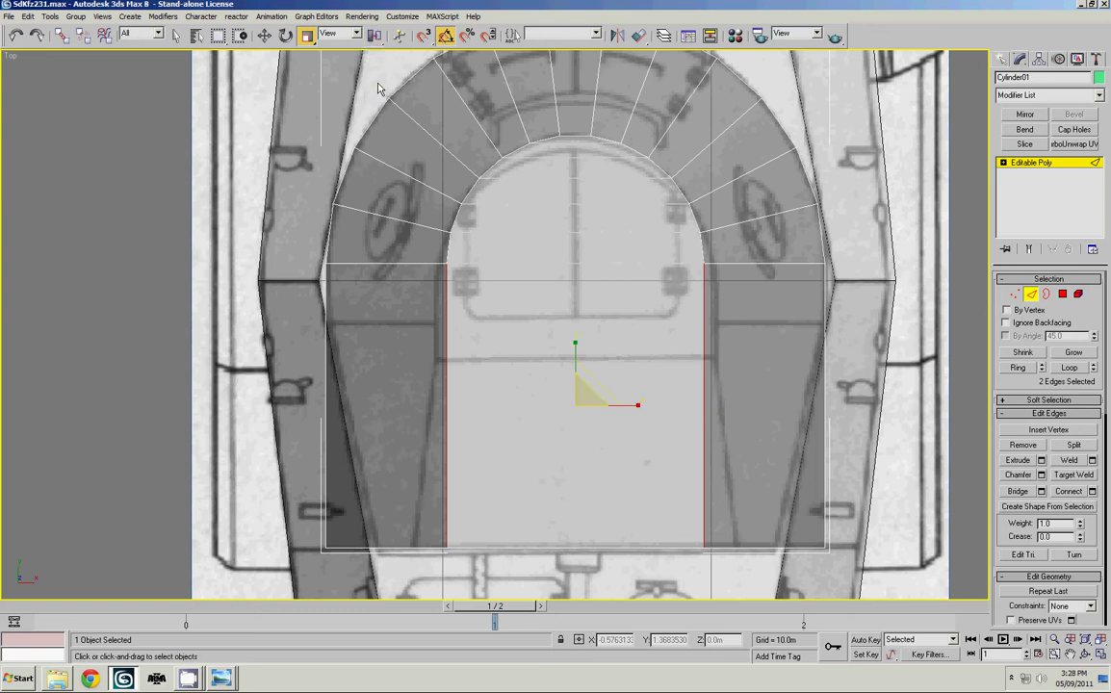
left_click_drag(633, 406, 635, 407)
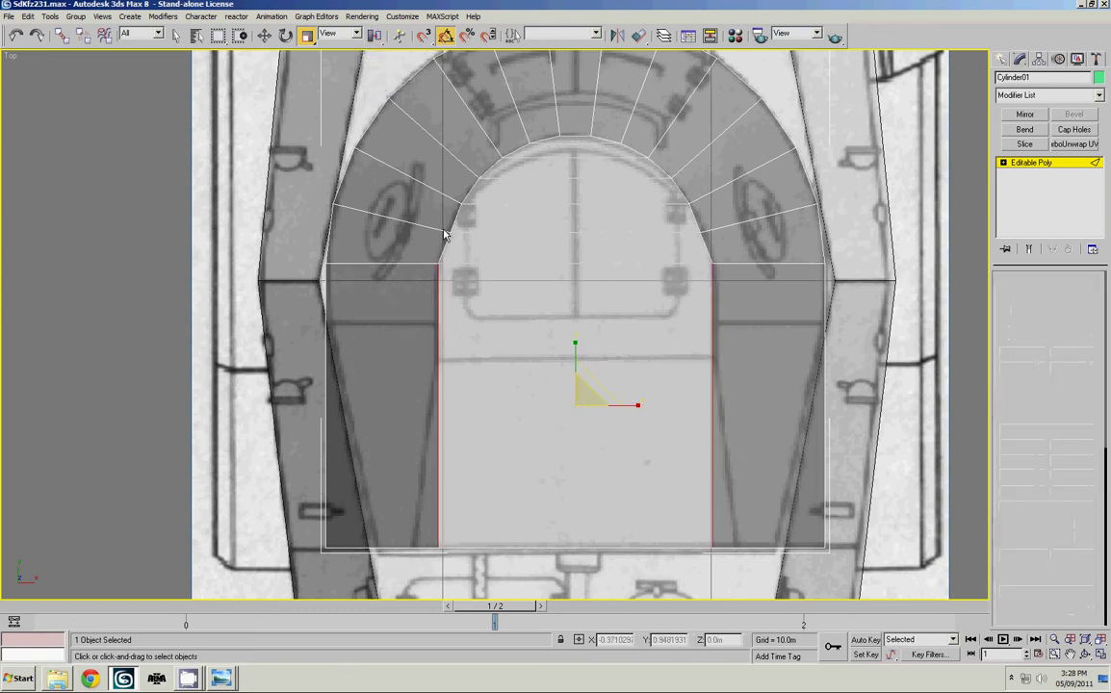
Scale the two inner-rim vertex pairs next to the straight roof edges outward in X, the second pair to 104%, smoothing the curve
key("1")
left_click_drag(439, 228, 716, 247)
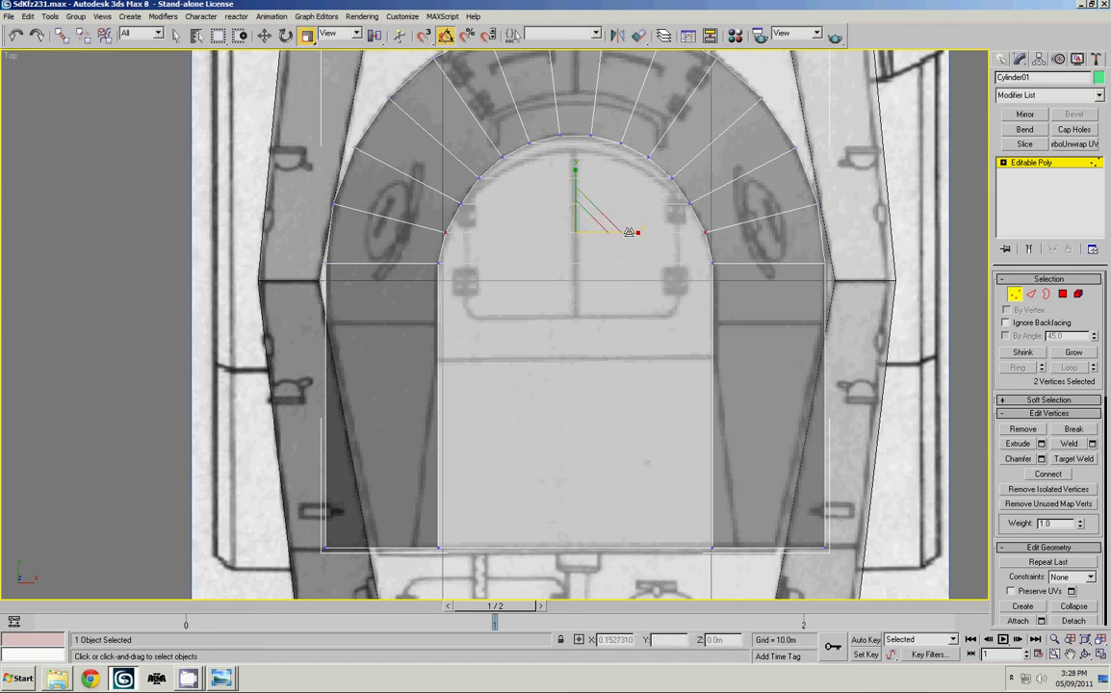
left_click_drag(432, 196, 628, 212)
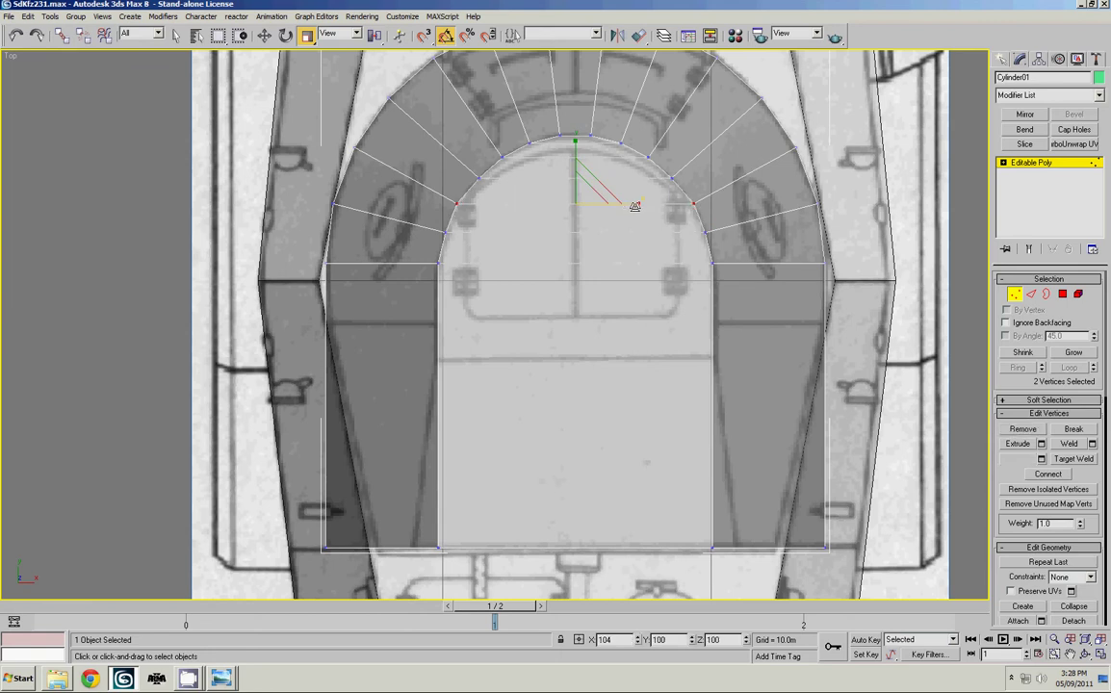
middle_click_drag(635, 241, 632, 212)
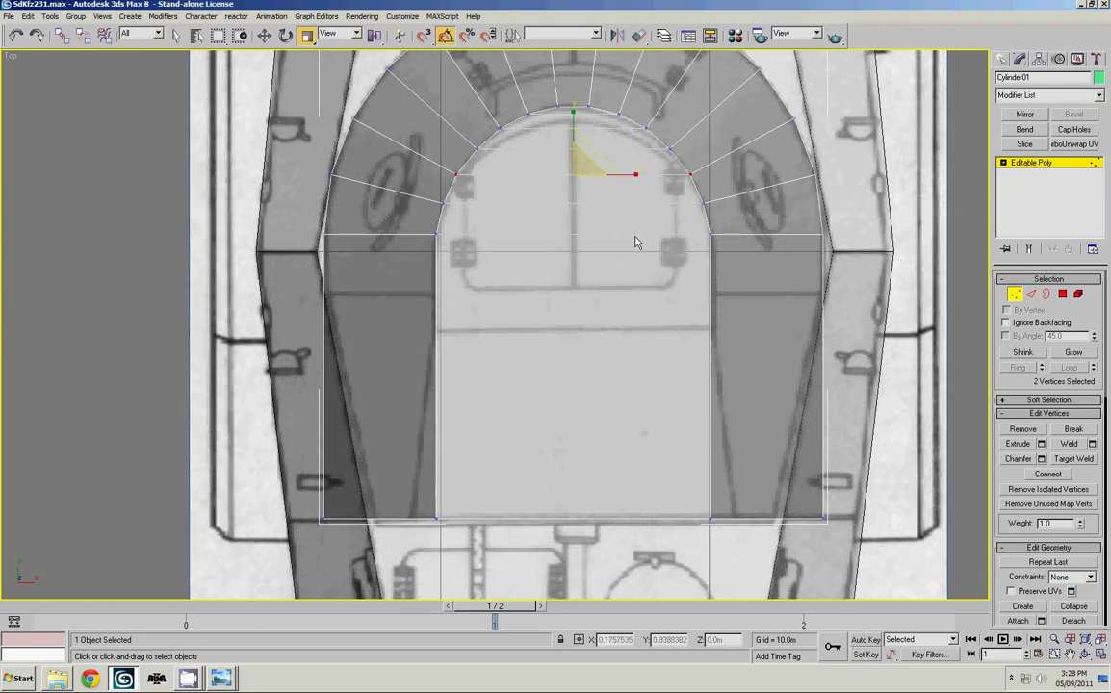
Show the turret enlarged in the right view and add a Slice modifier on top of its Editable Poly
scroll(518, 290, "down", 4)
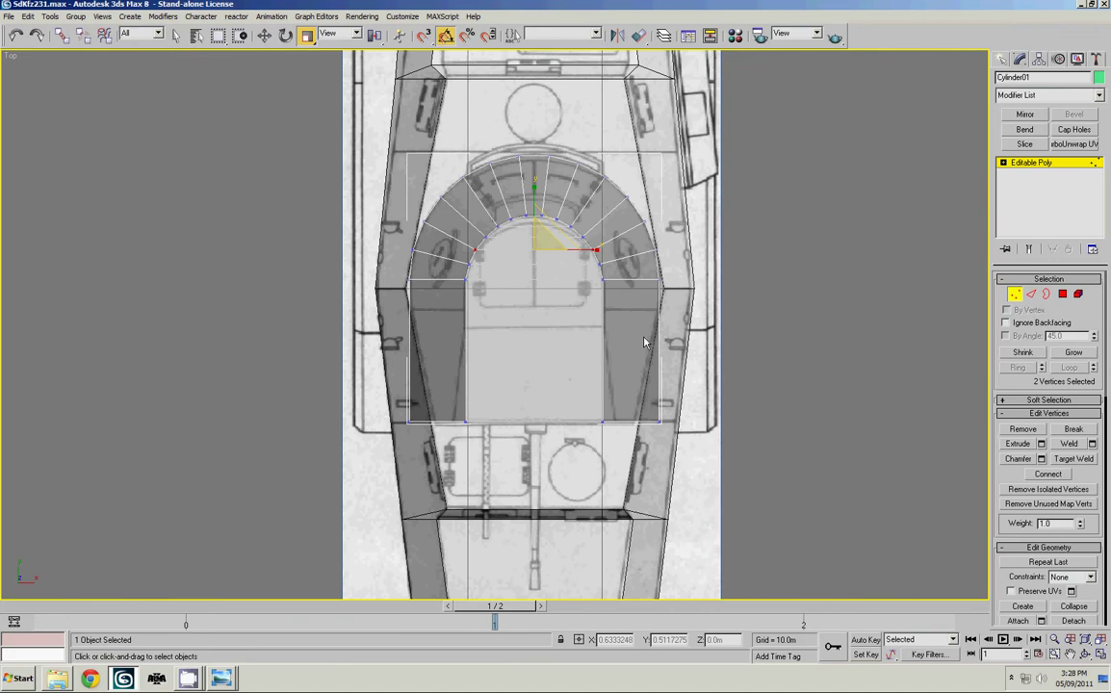
key("alt+w")
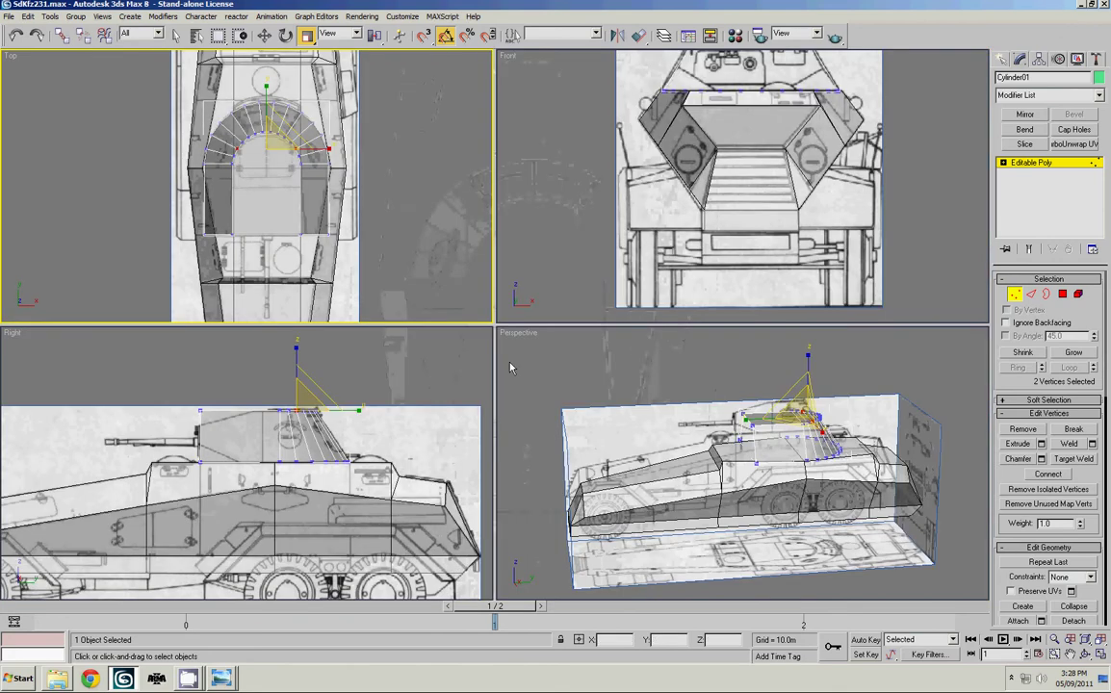
right_click(365, 420)
key("alt+w")
middle_click_drag(512, 254, 583, 286)
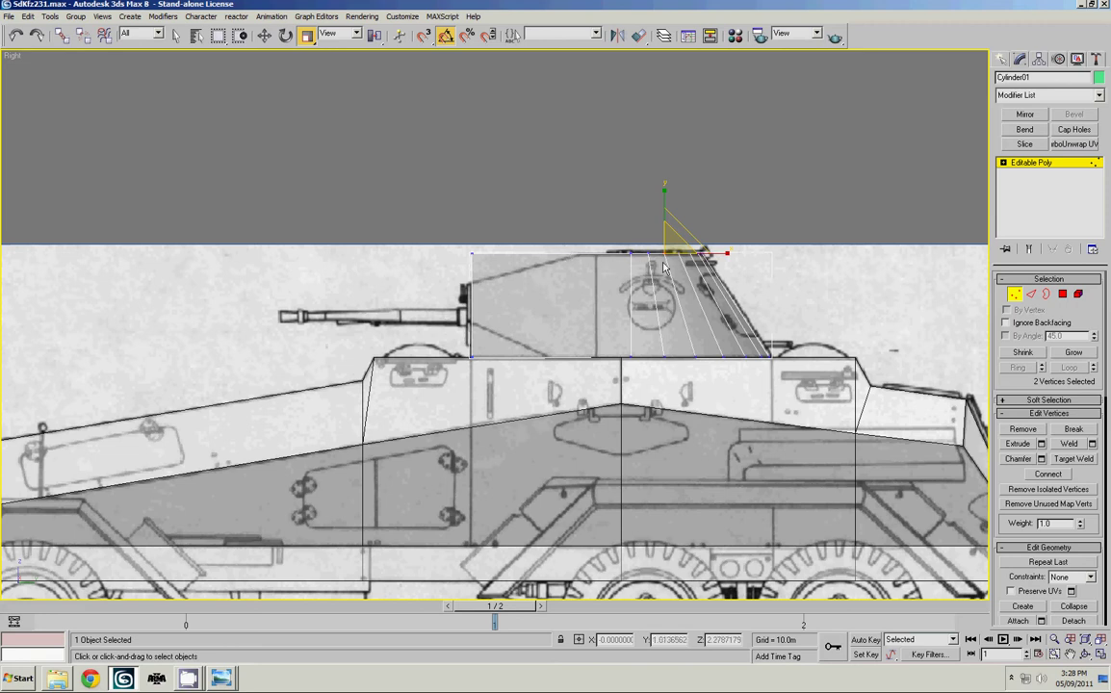
left_click(1004, 60)
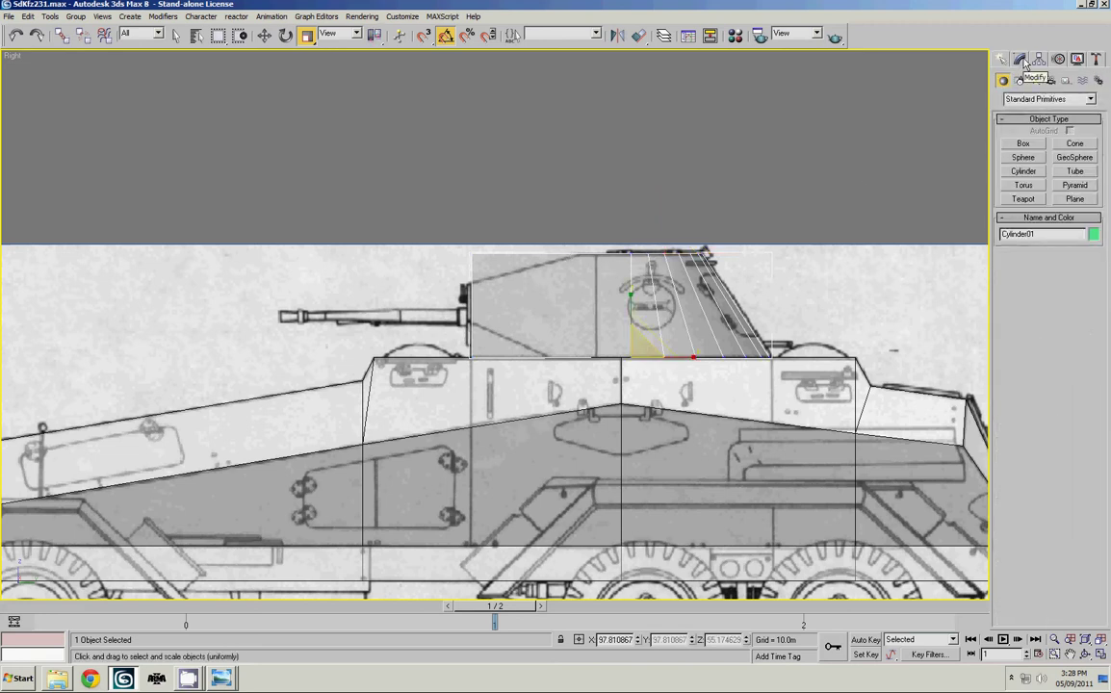
left_click(1020, 59)
left_click(1025, 144)
middle_click_drag(771, 332, 735, 344)
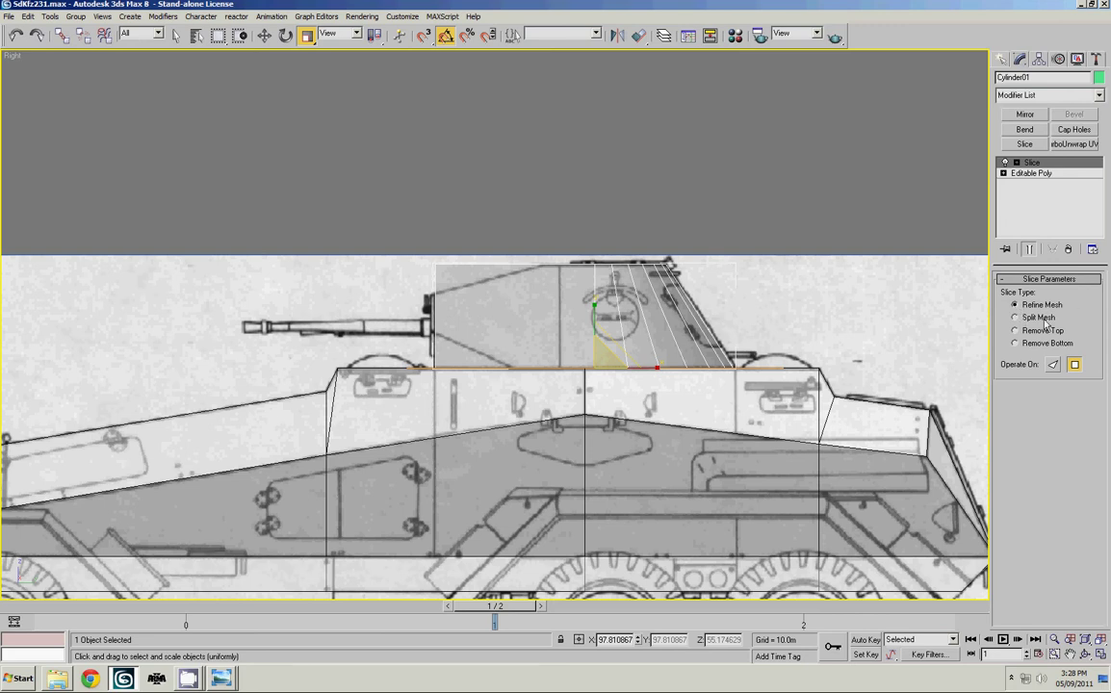
Move the modifier's slice plane up to the turret's mid-height, at about Y 0.67 and Z 2.06
left_click(1017, 163)
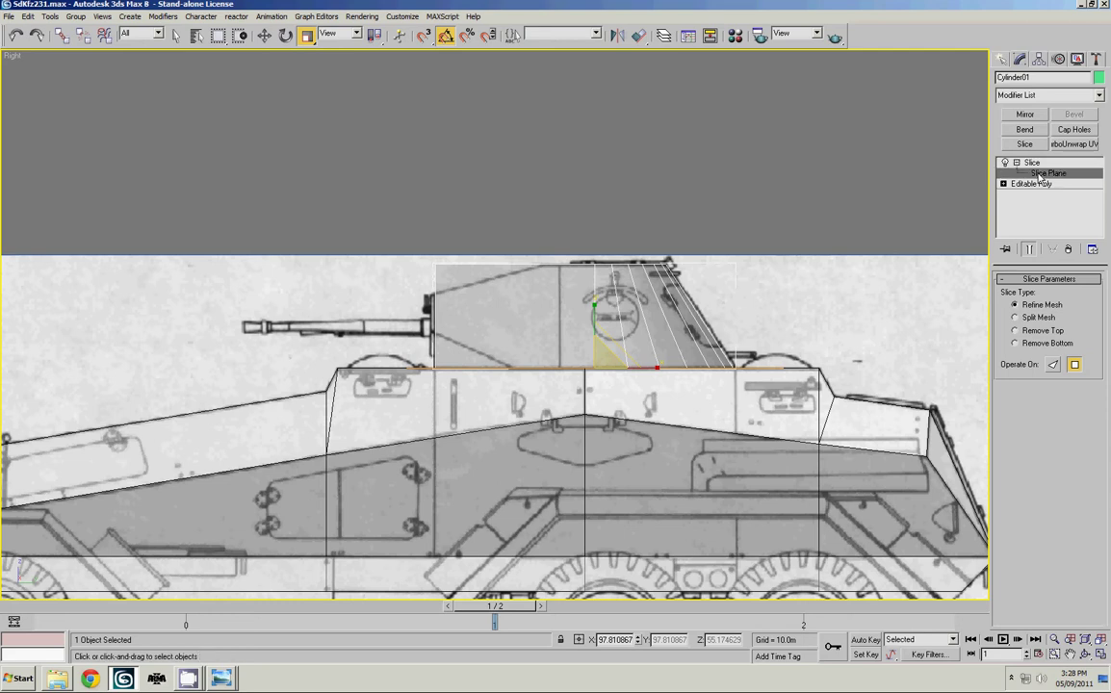
left_click(1045, 175)
middle_click_drag(836, 175, 799, 207)
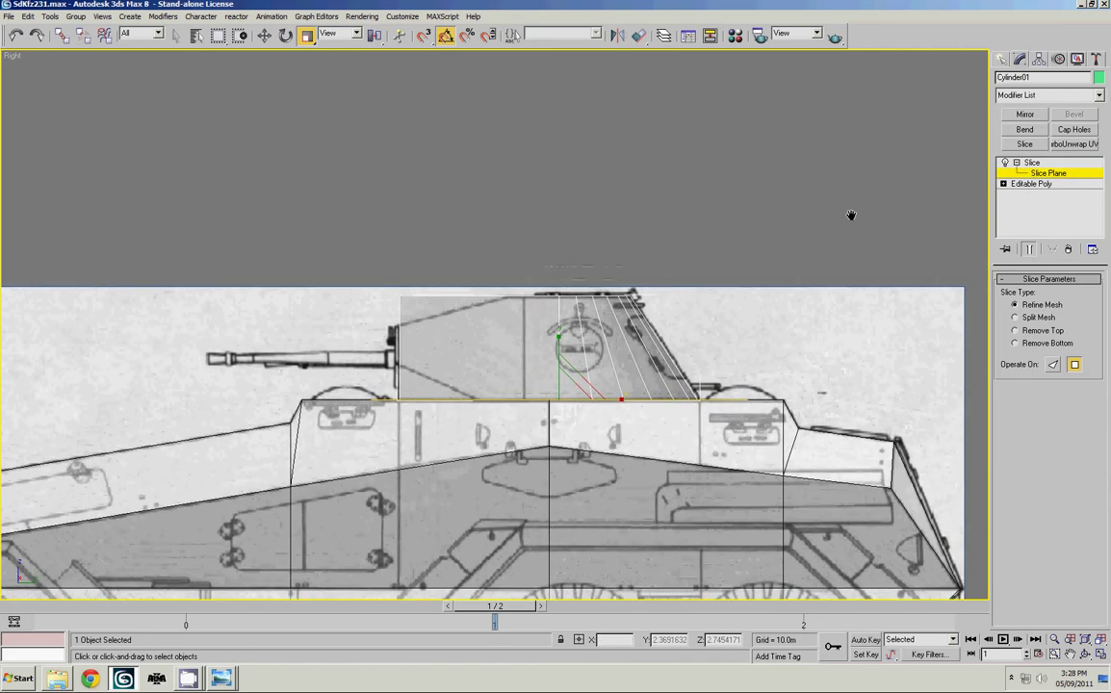
key("w")
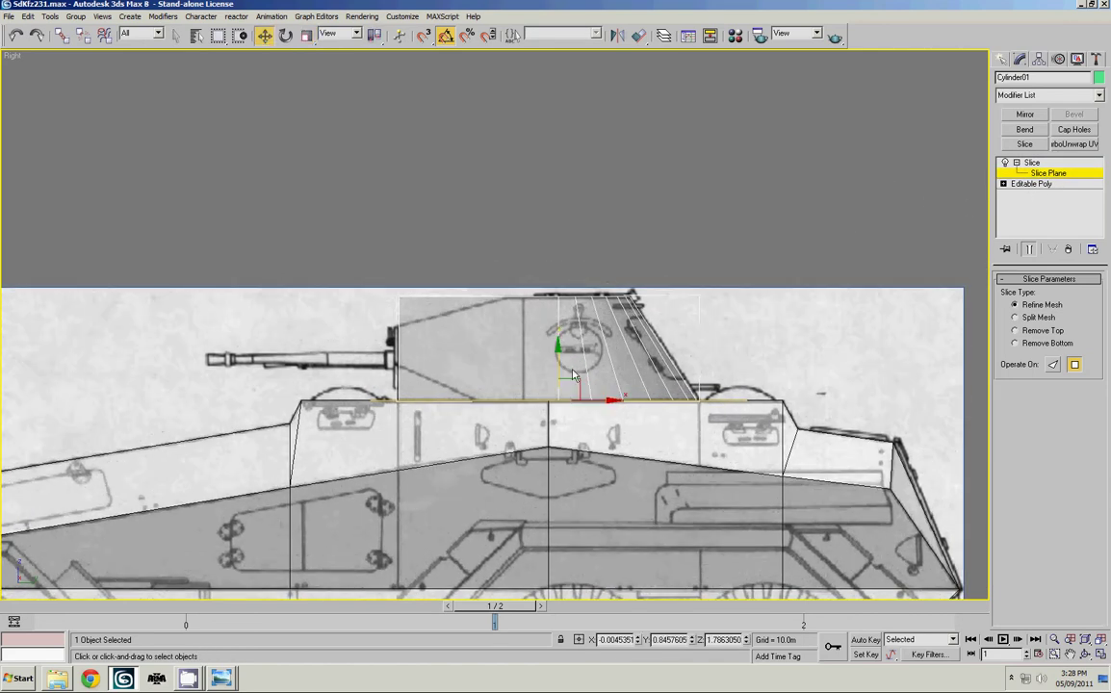
left_click_drag(573, 376, 539, 325)
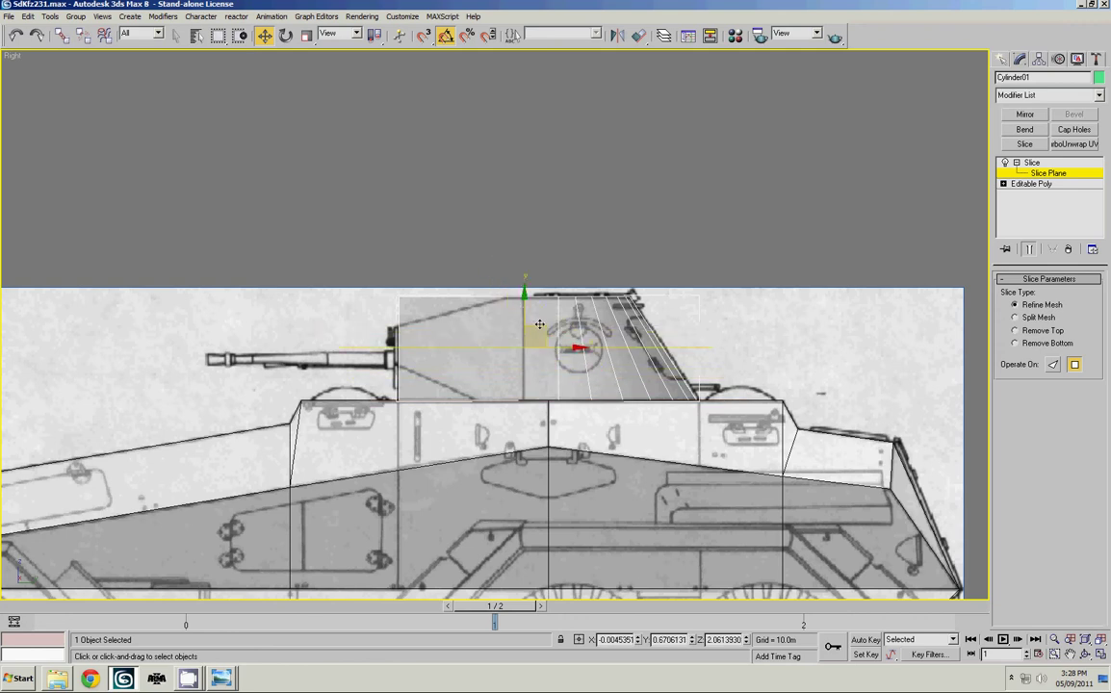
scroll(539, 325, "down", 2)
scroll(578, 309, "up", 4)
scroll(588, 277, "down", 2)
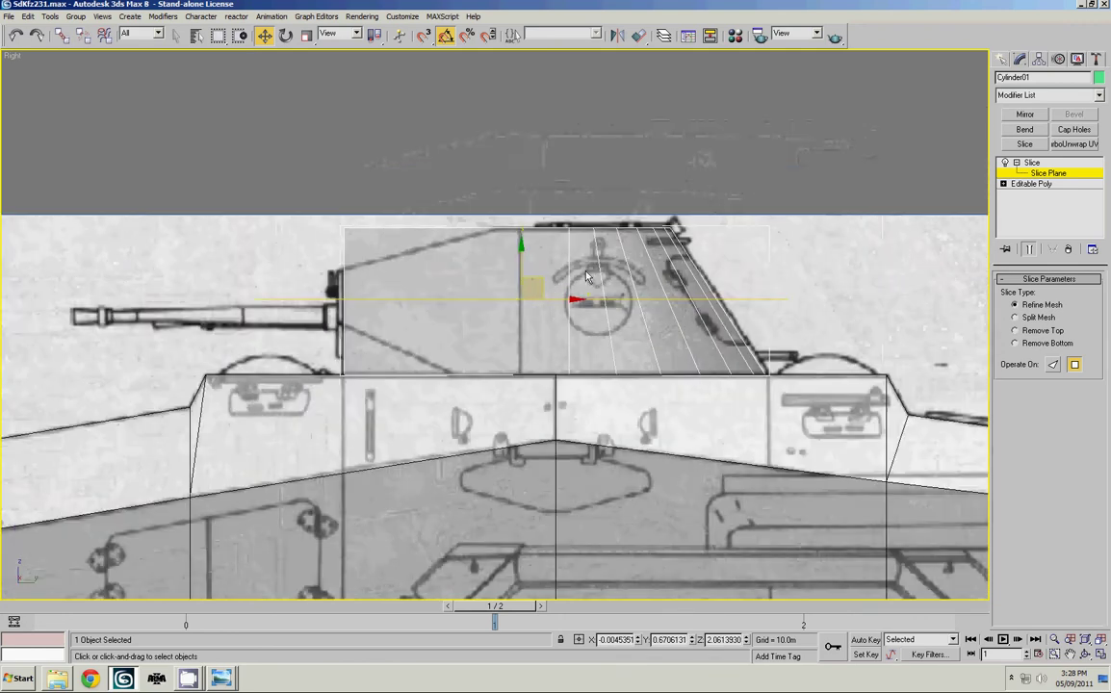
Set the slice type to Remove Top and examine the cut turret from the side in the perspective view
key("alt+w")
middle_click(717, 387)
key("alt+w")
middle_click_drag(691, 353, 413, 353, "alt")
scroll(539, 253, "up", 4)
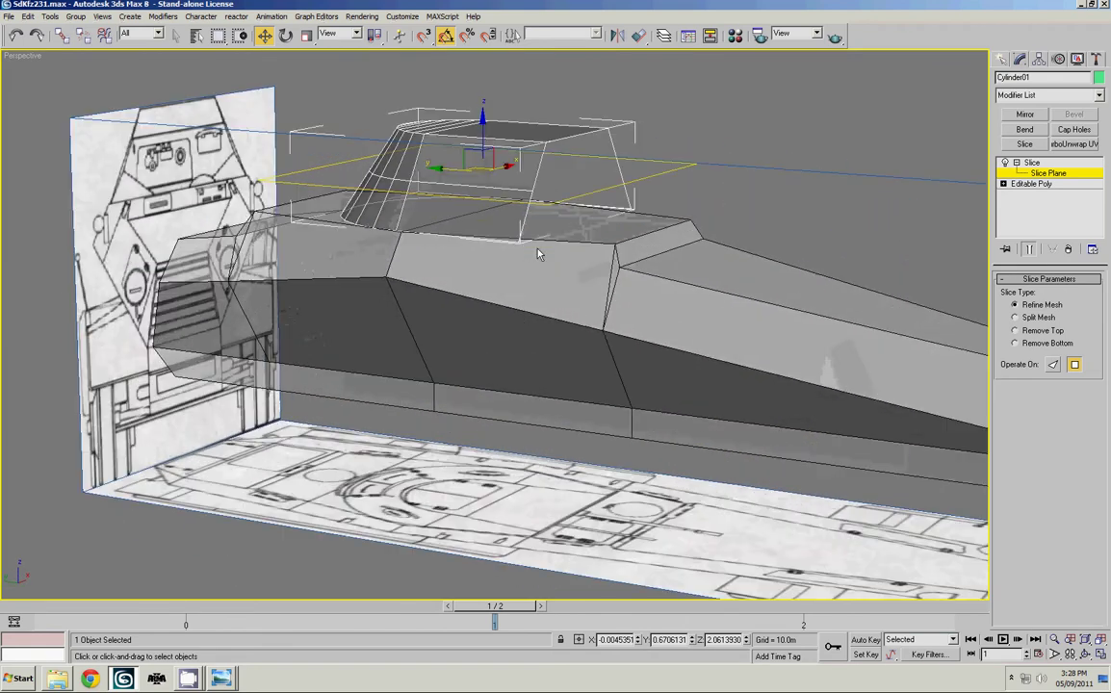
middle_click_drag(539, 254, 556, 321)
left_click(1016, 330)
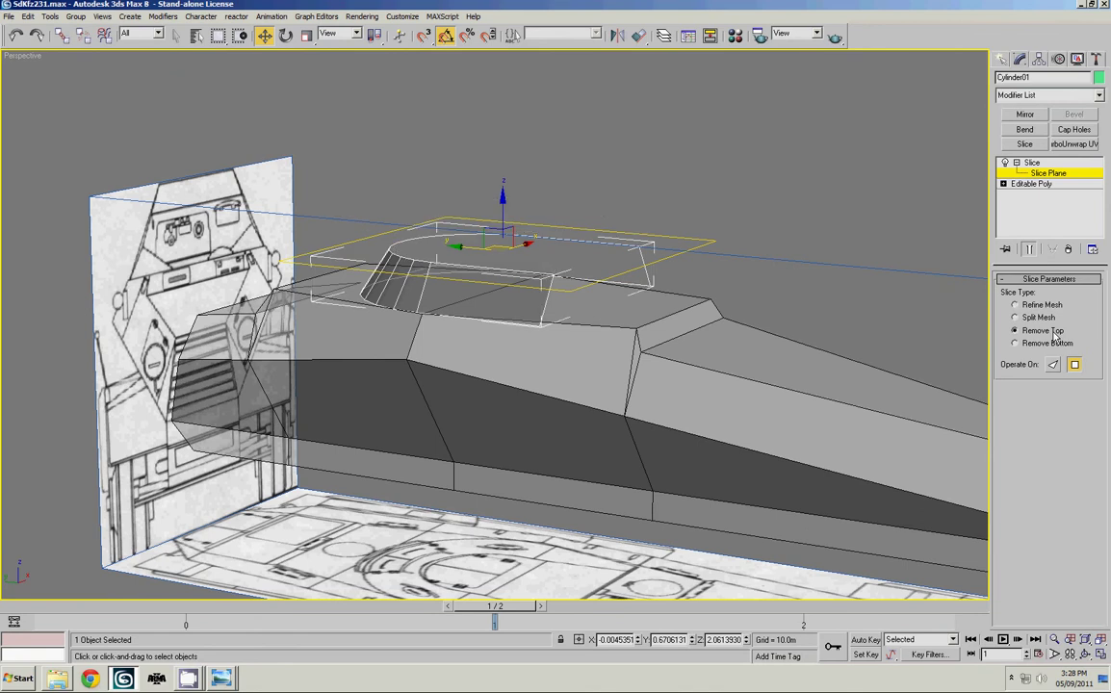
middle_click_drag(608, 278, 654, 281, "alt")
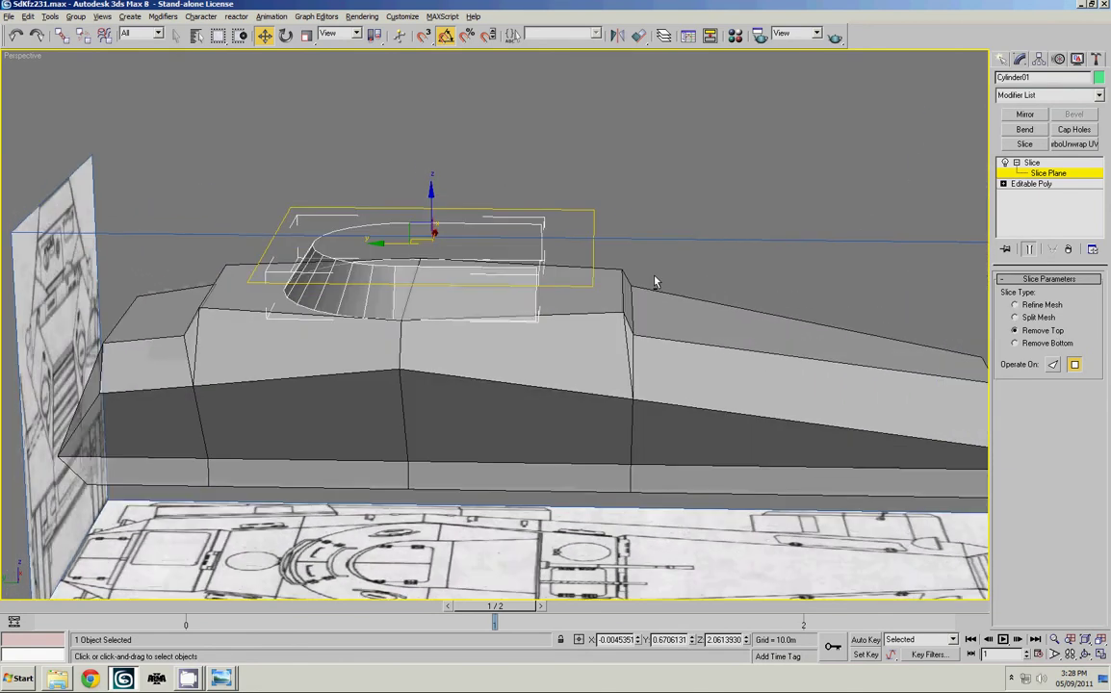
Reset the slice type to Refine Mesh and move the slice plane up to the turret roof's sloping front line in the right view
left_click(1015, 305)
middle_click_drag(704, 286, 542, 306, "alt")
key("alt+w")
right_click(311, 361)
key("alt+w")
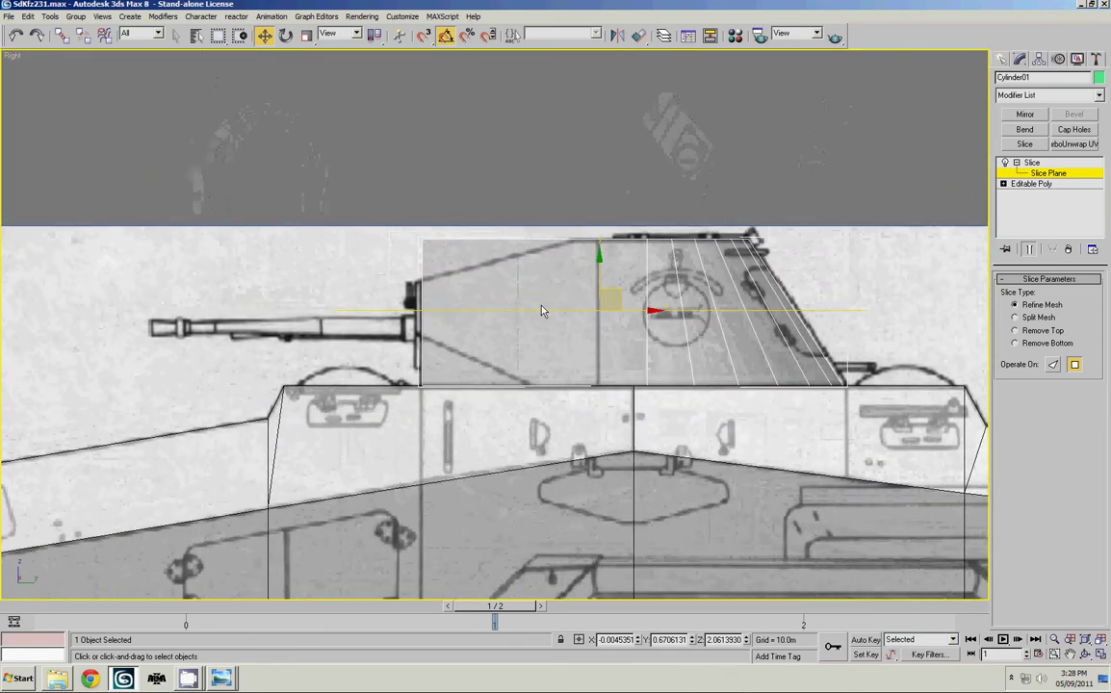
scroll(541, 306, "up", 2)
left_click_drag(665, 284, 521, 213)
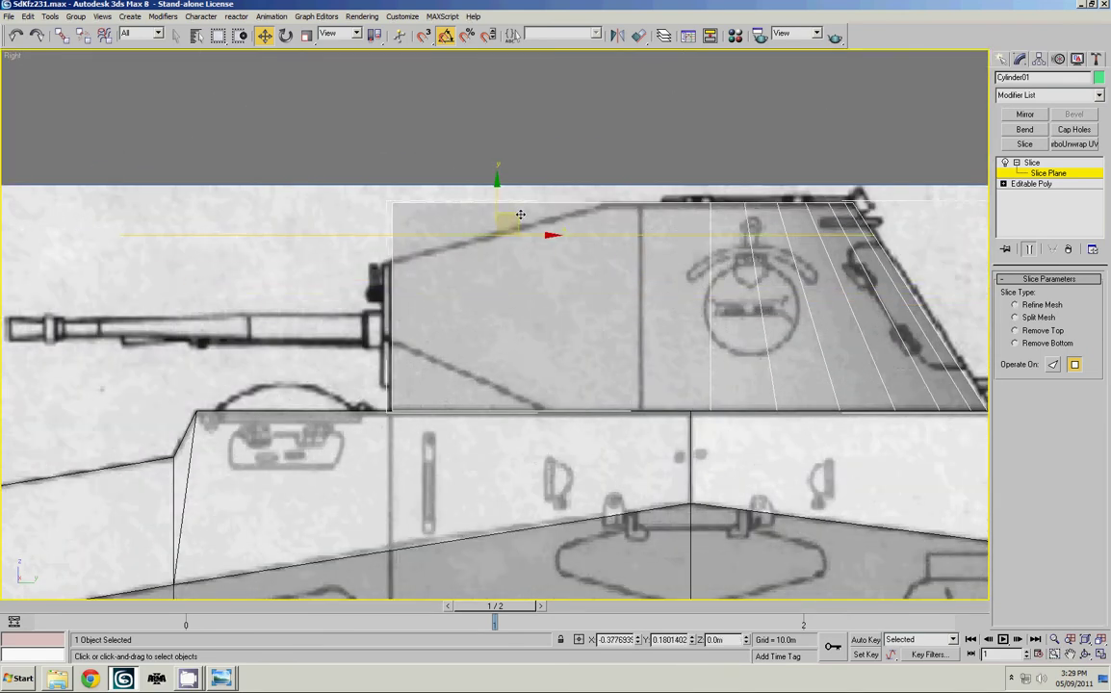
Rotate the slice plane to match the blueprint's sloping front roof line and nudge it to about Y 0.28 and Z 2.24
key("e")
left_click_drag(542, 209, 538, 198)
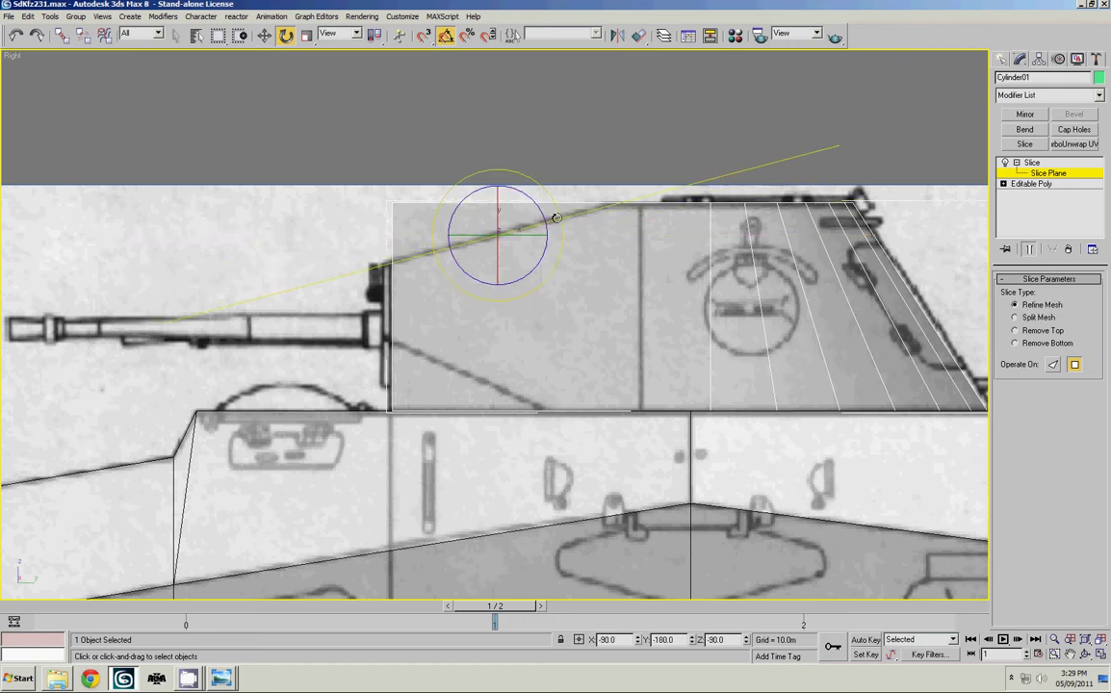
key("w")
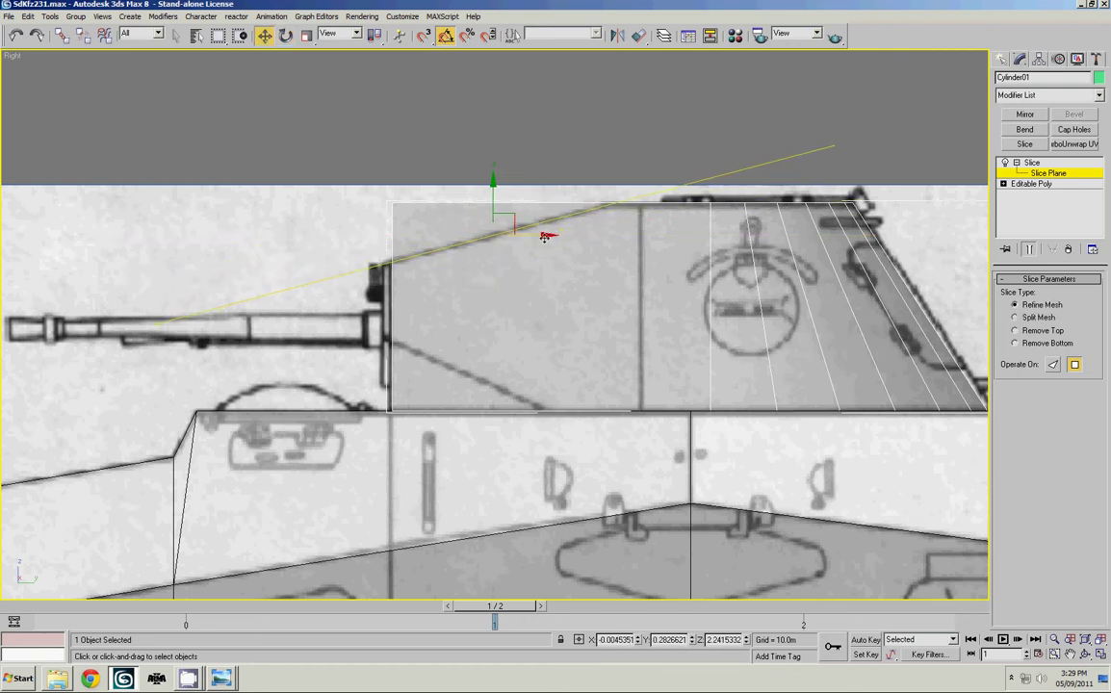
scroll(547, 222, "up", 3)
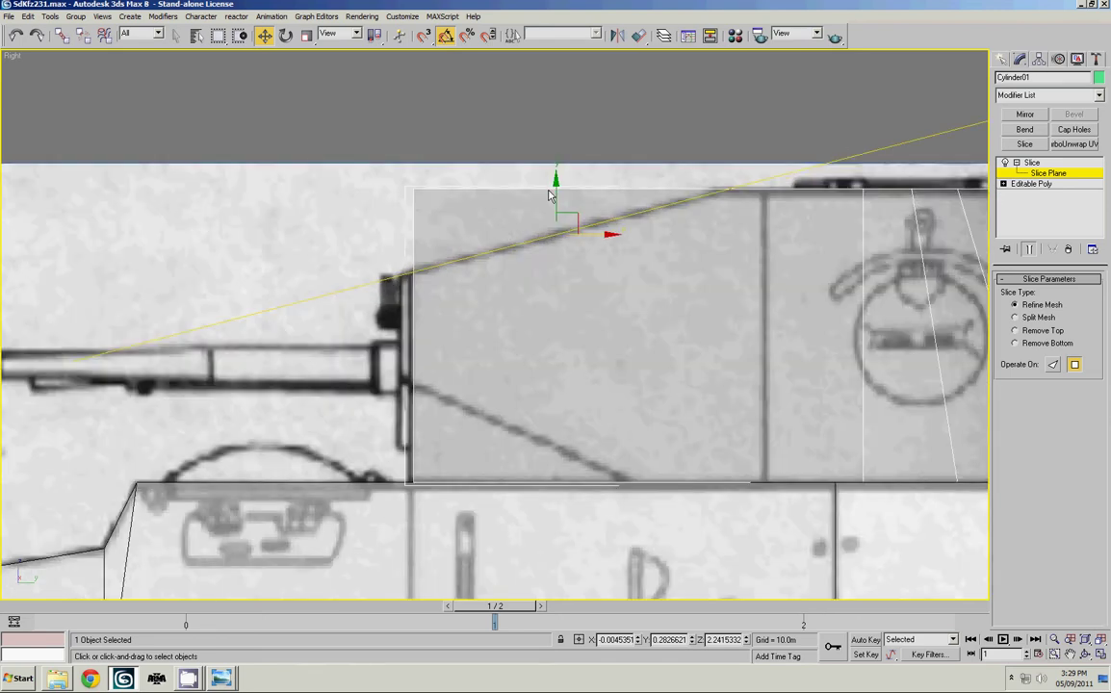
middle_click_drag(549, 195, 539, 237)
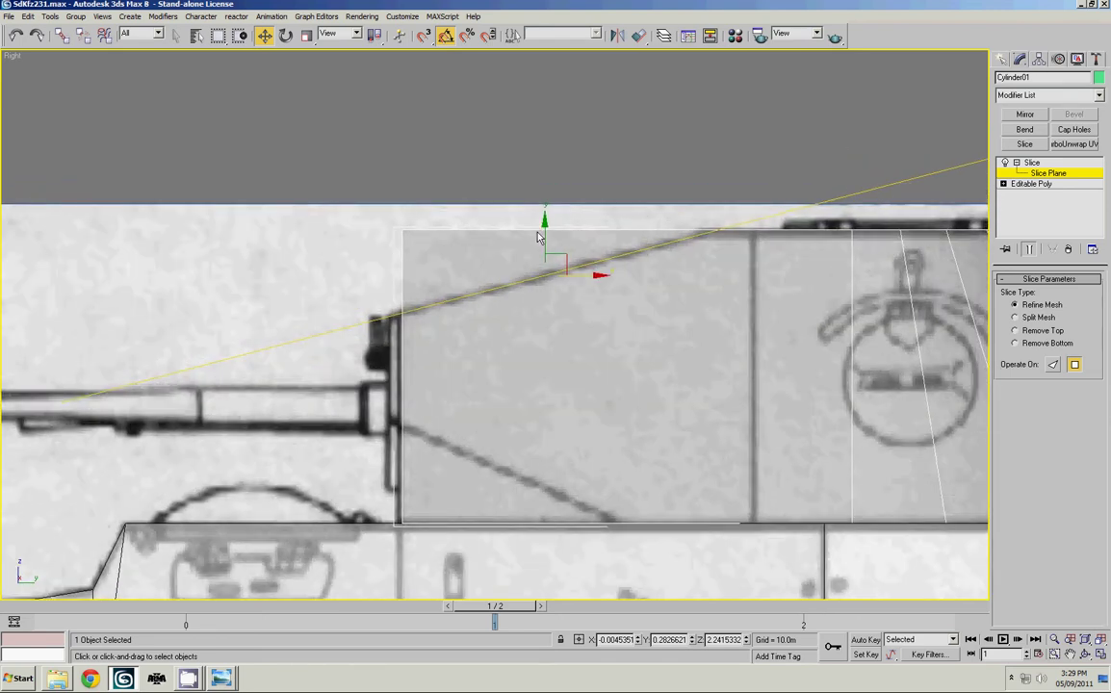
Set the slice type to Remove Top and collapse the turret's modifier stack into the Editable Poly
left_click(1036, 333)
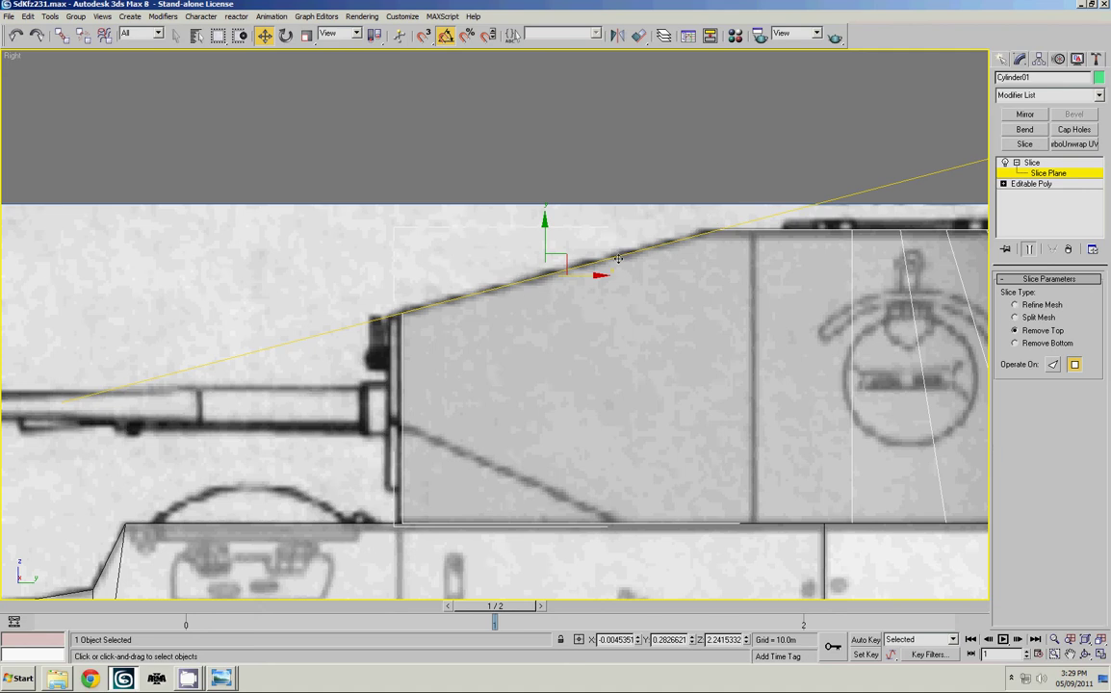
right_click(716, 273)
left_click(723, 270)
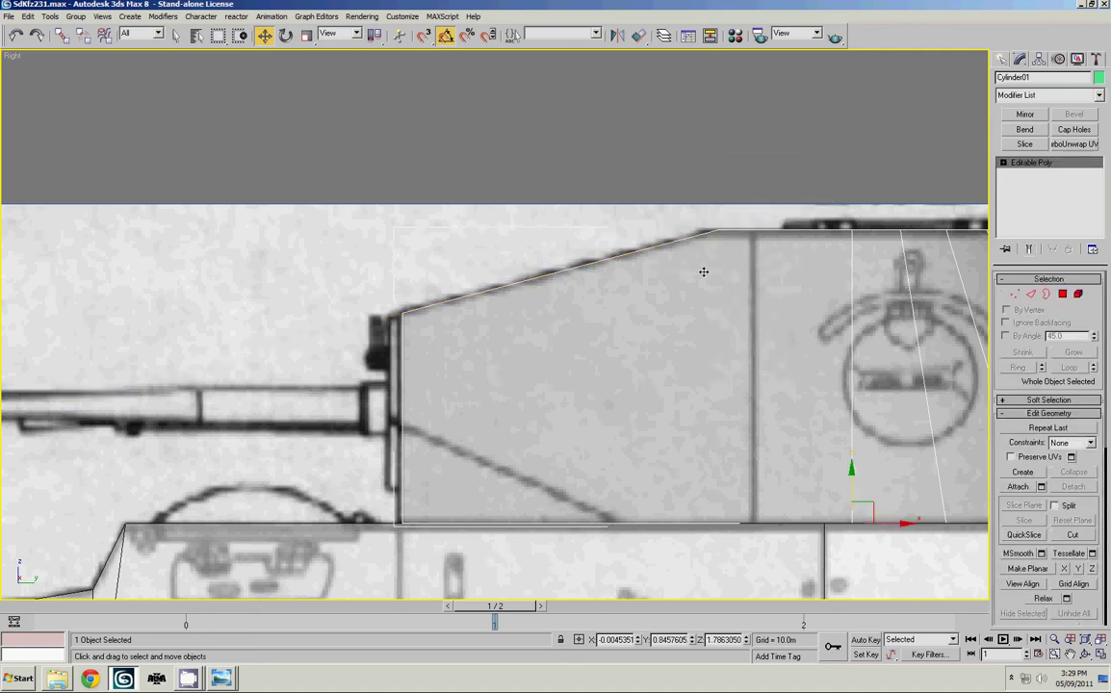
Create a four-sided polygon across the open sloping front of the turret roof, working in the top view
key("alt+w")
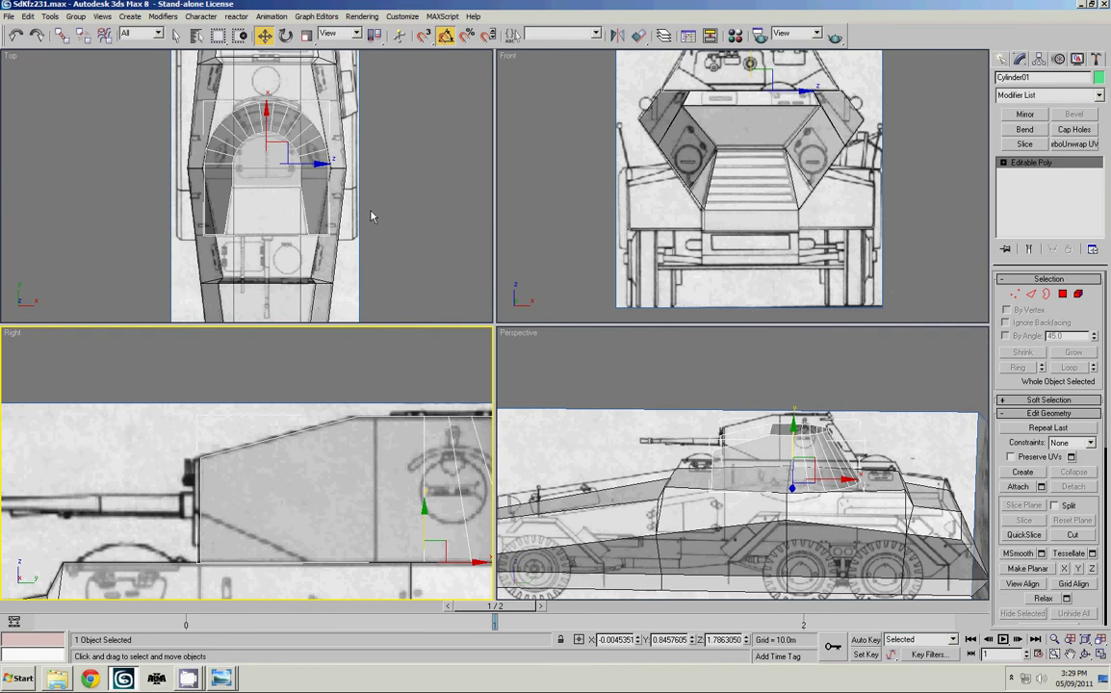
right_click(334, 190)
key("alt+w")
scroll(587, 248, "up", 5)
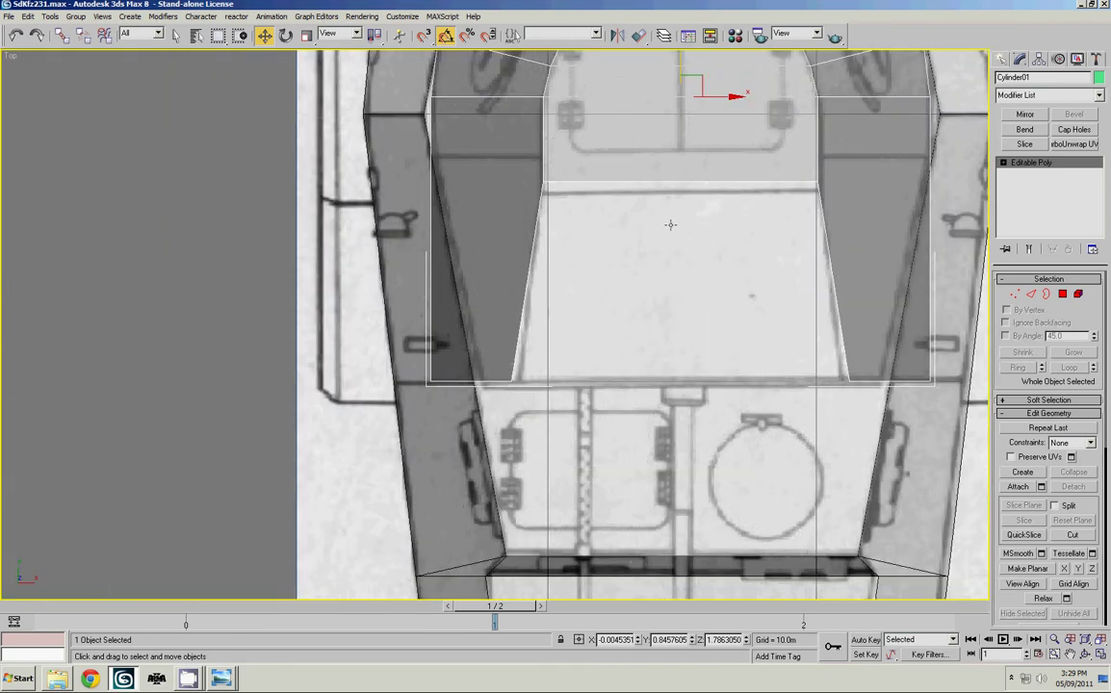
middle_click_drag(671, 224, 616, 268)
scroll(655, 270, "down", 3)
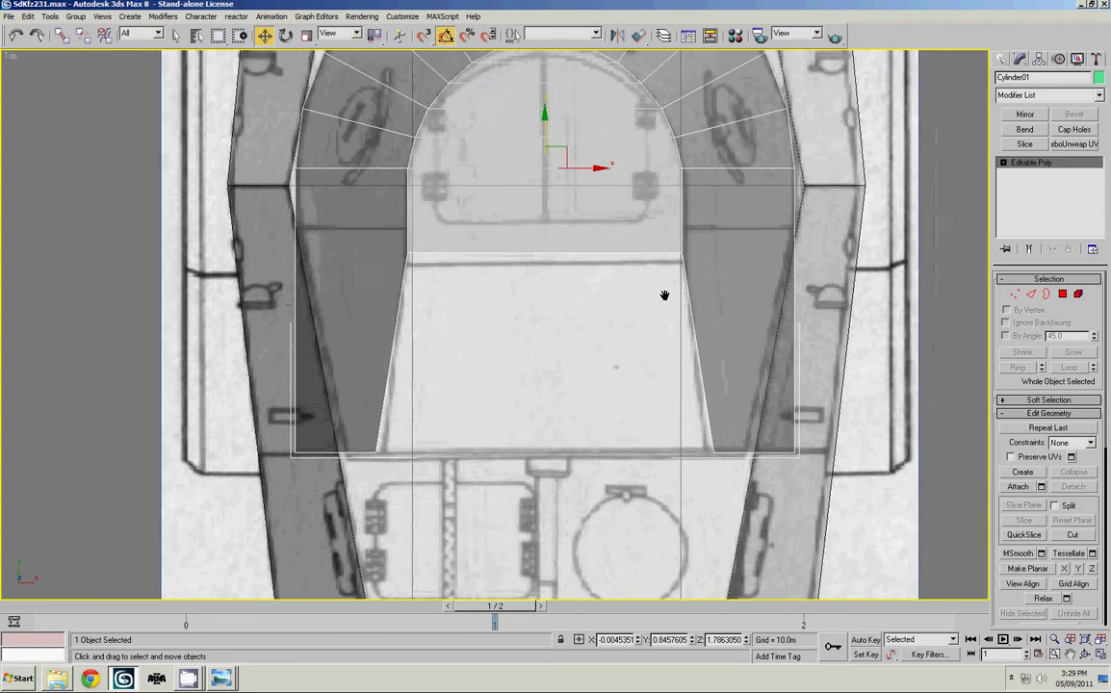
middle_click_drag(584, 275, 588, 256)
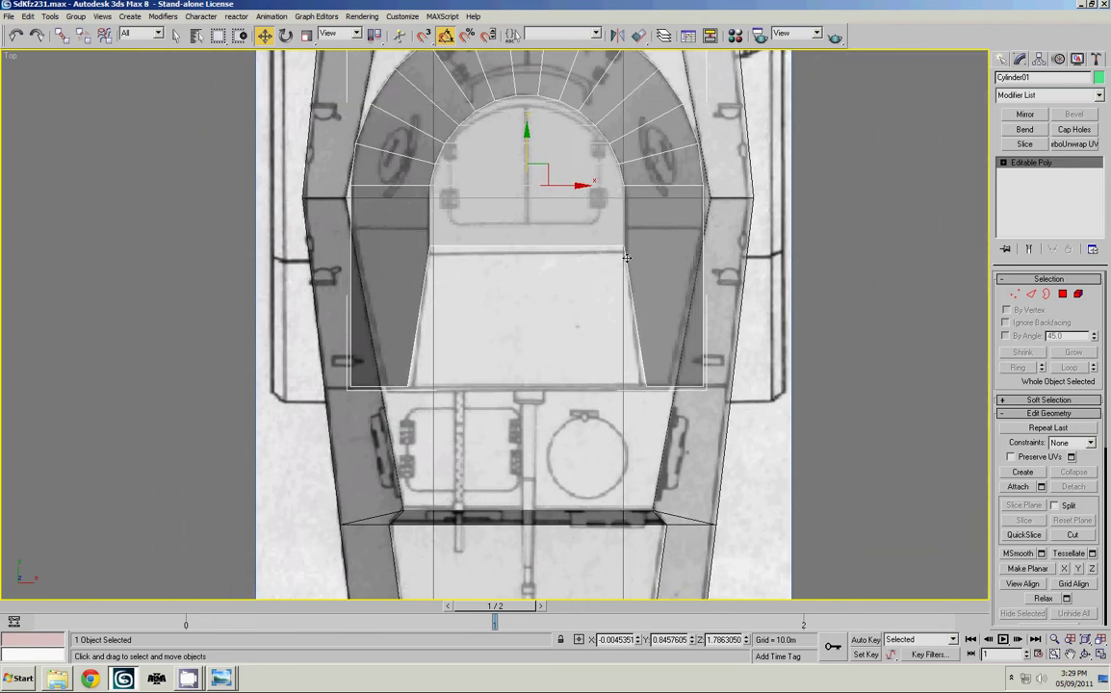
scroll(627, 258, "up", 2)
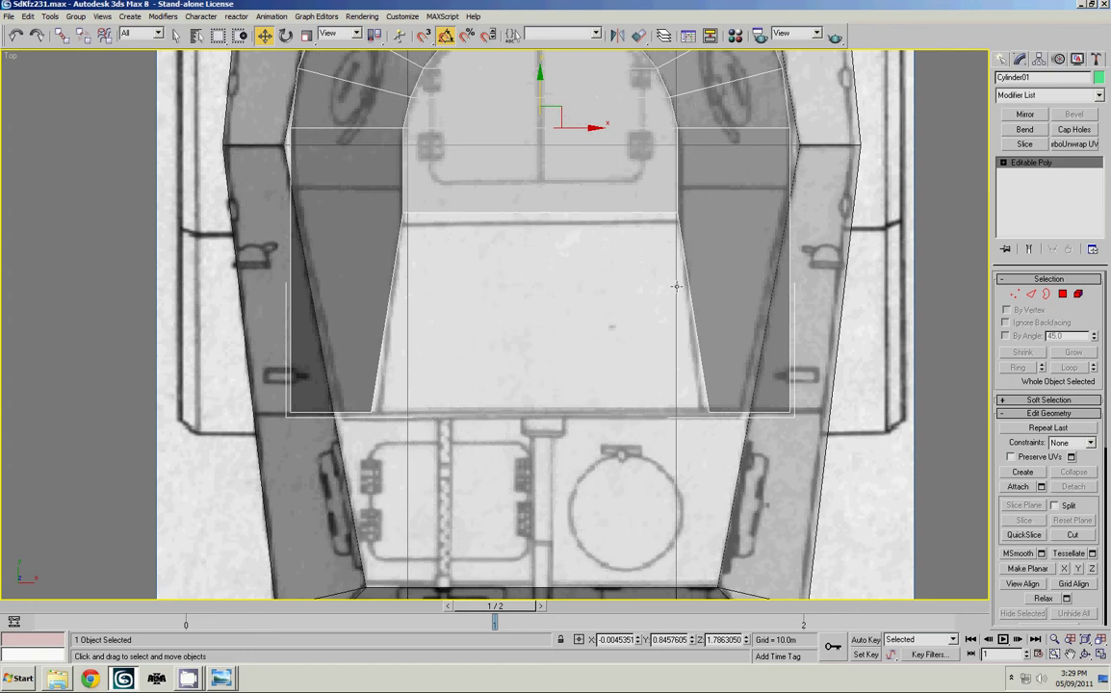
left_click(1063, 296)
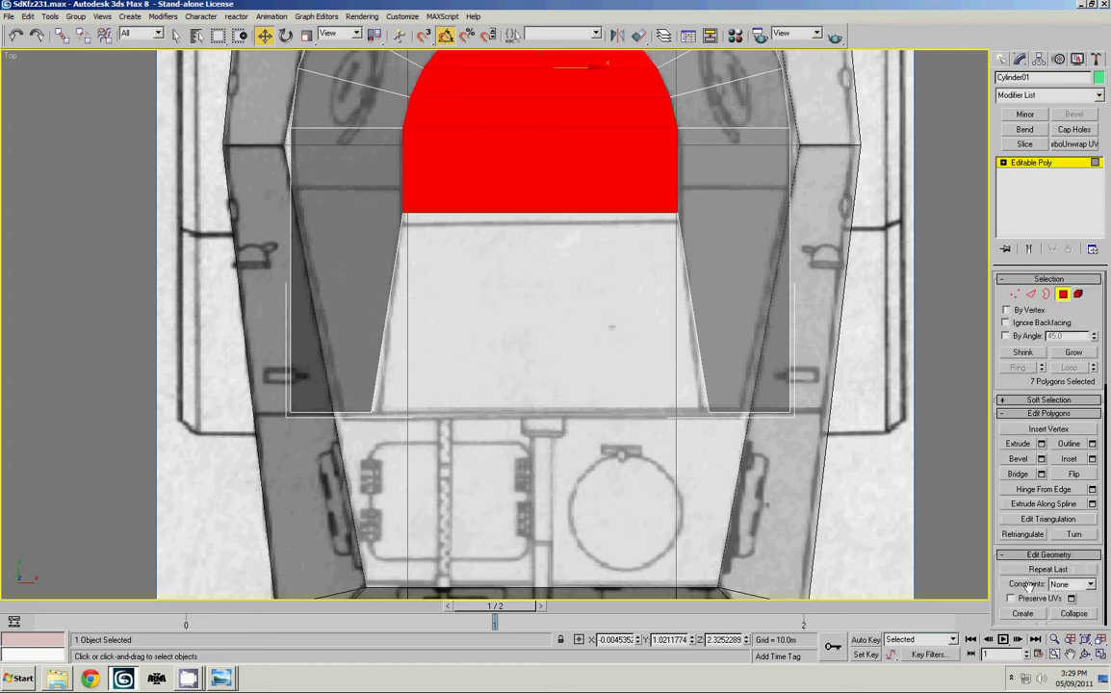
left_click(709, 411)
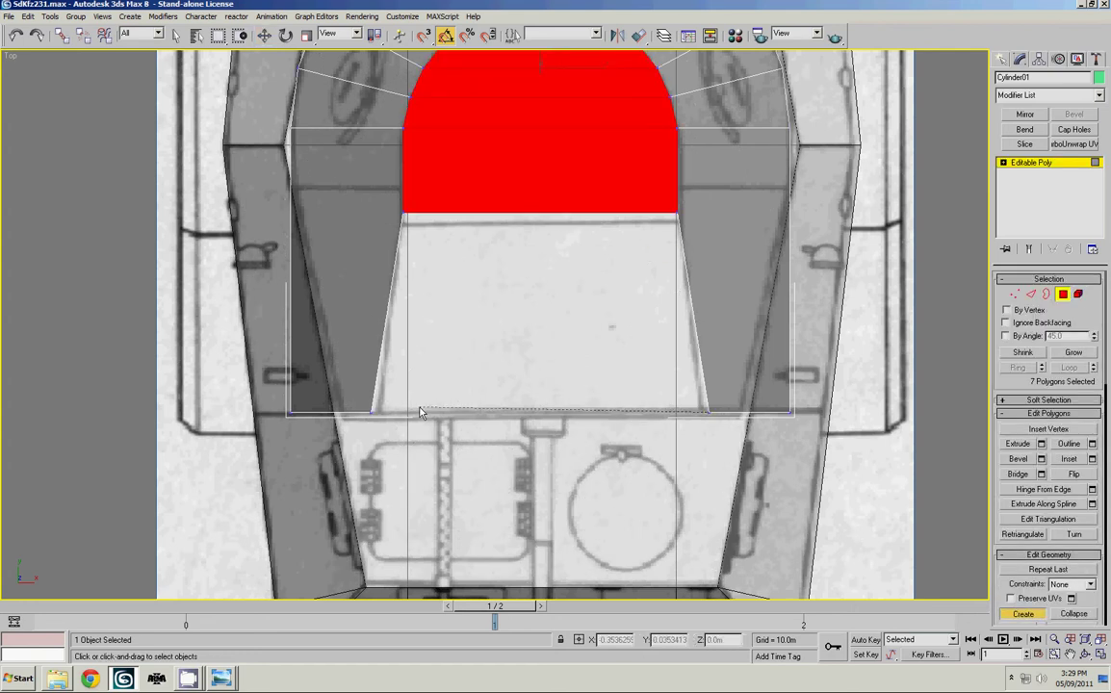
left_click(402, 213)
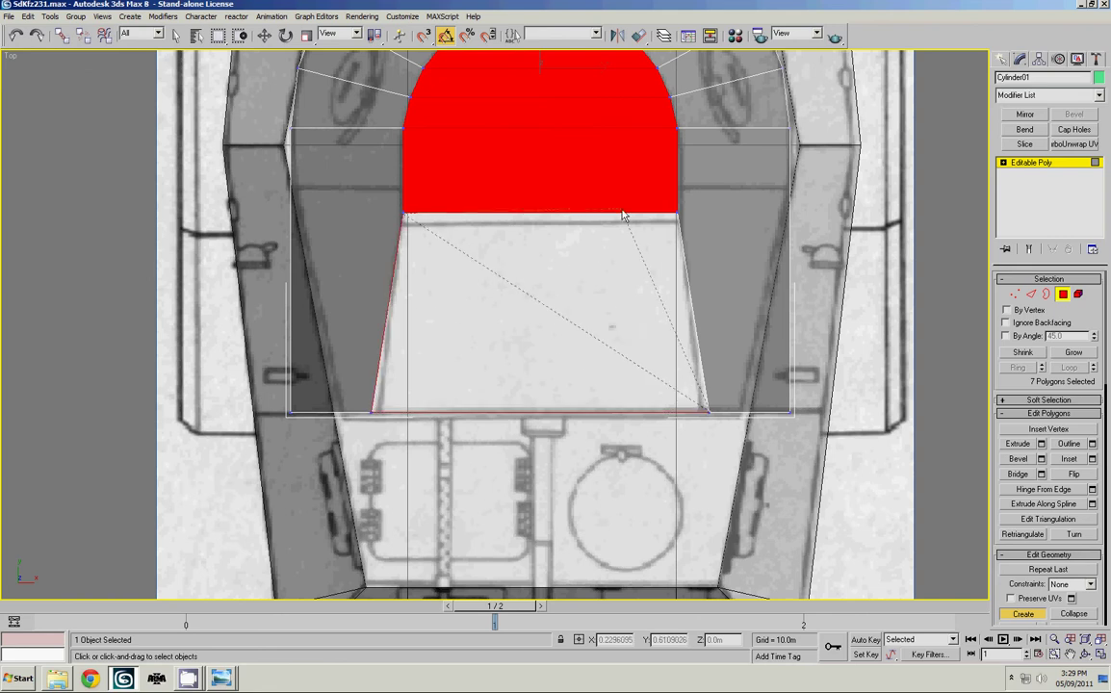
double_click(677, 214)
middle_click_drag(729, 318, 737, 301)
scroll(738, 297, "down", 2)
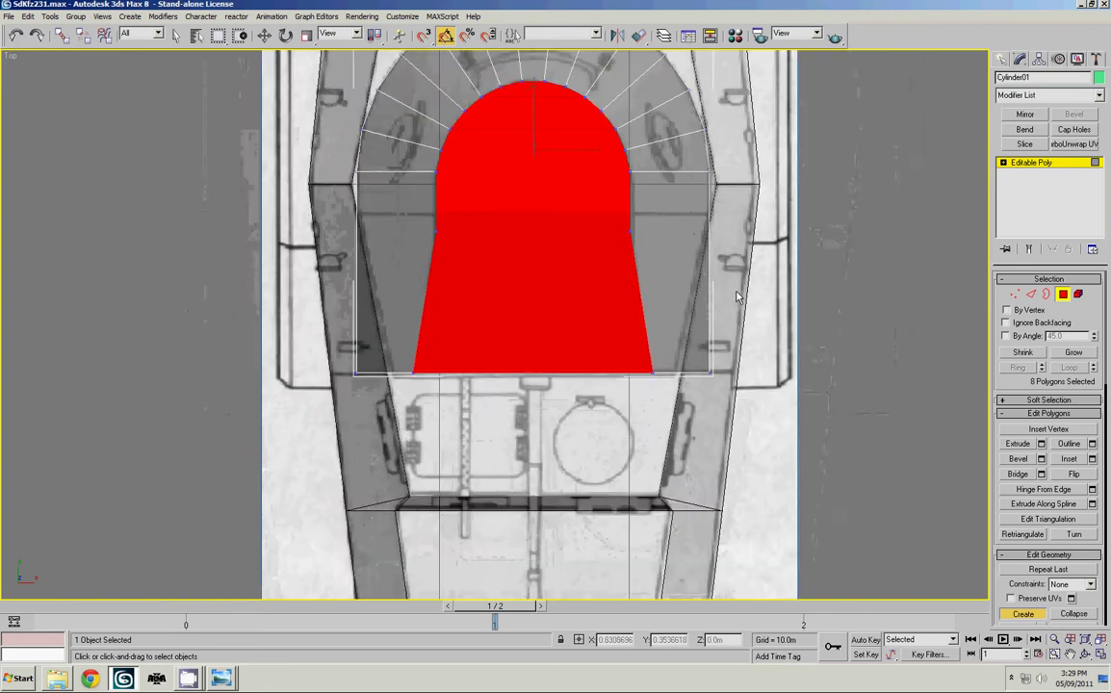
left_click(1002, 59)
key("r")
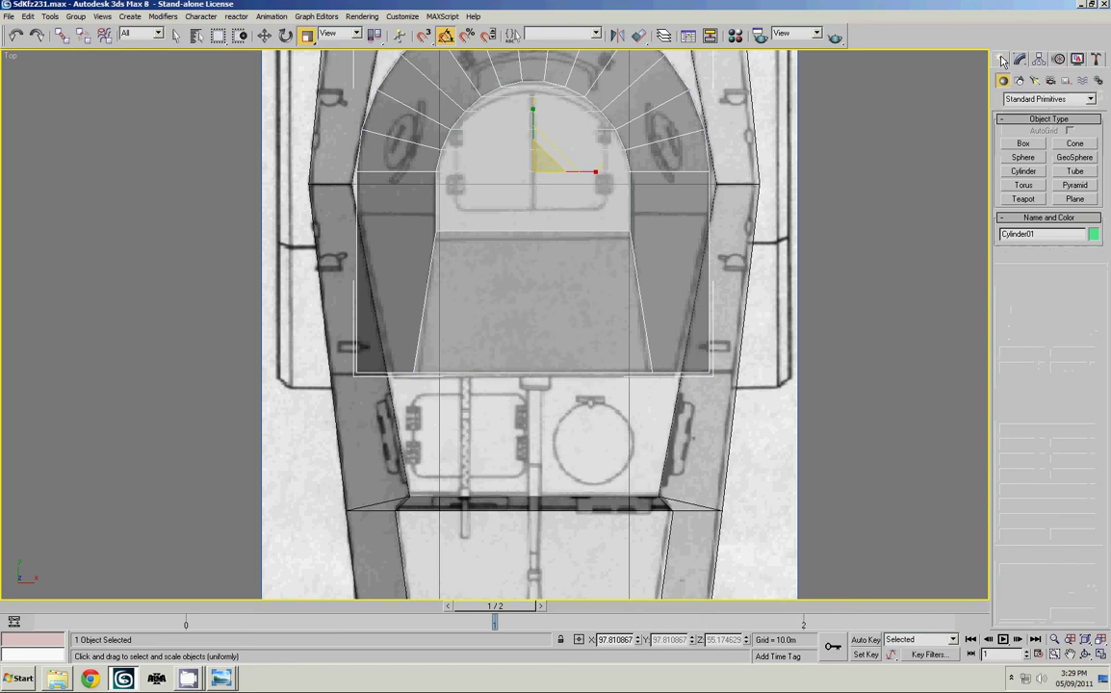
Show the turret in the right view and add a new Slice modifier on top of its Editable Poly
middle_click_drag(669, 225, 702, 255)
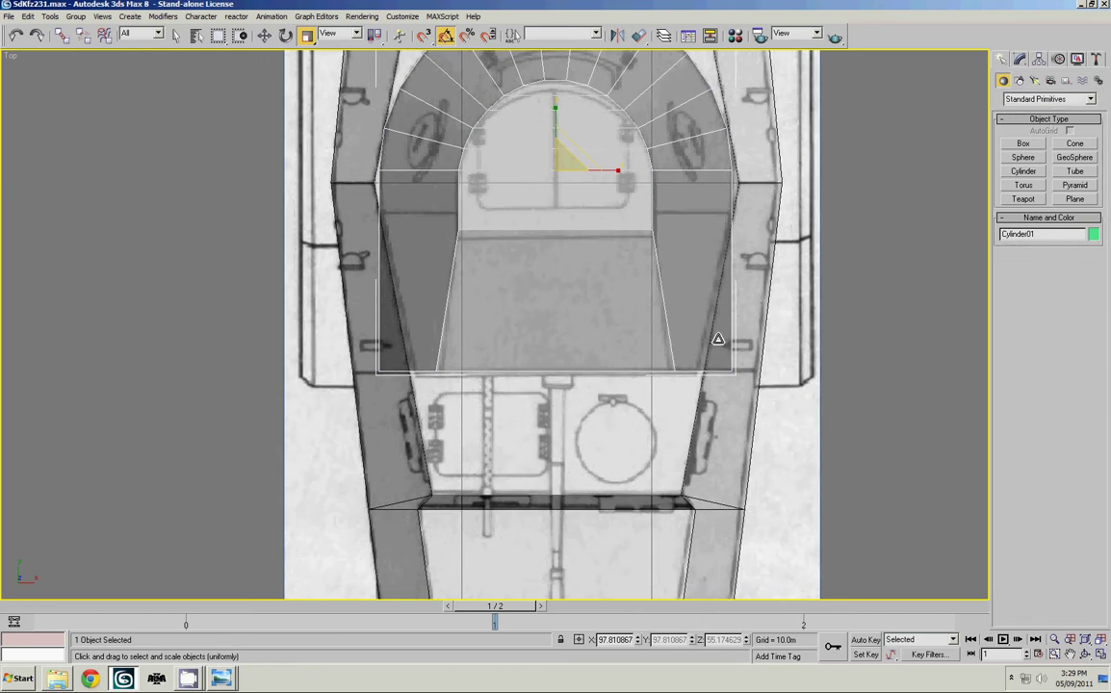
key("alt+w")
right_click(365, 376)
key("alt+w")
middle_click_drag(488, 339, 461, 320)
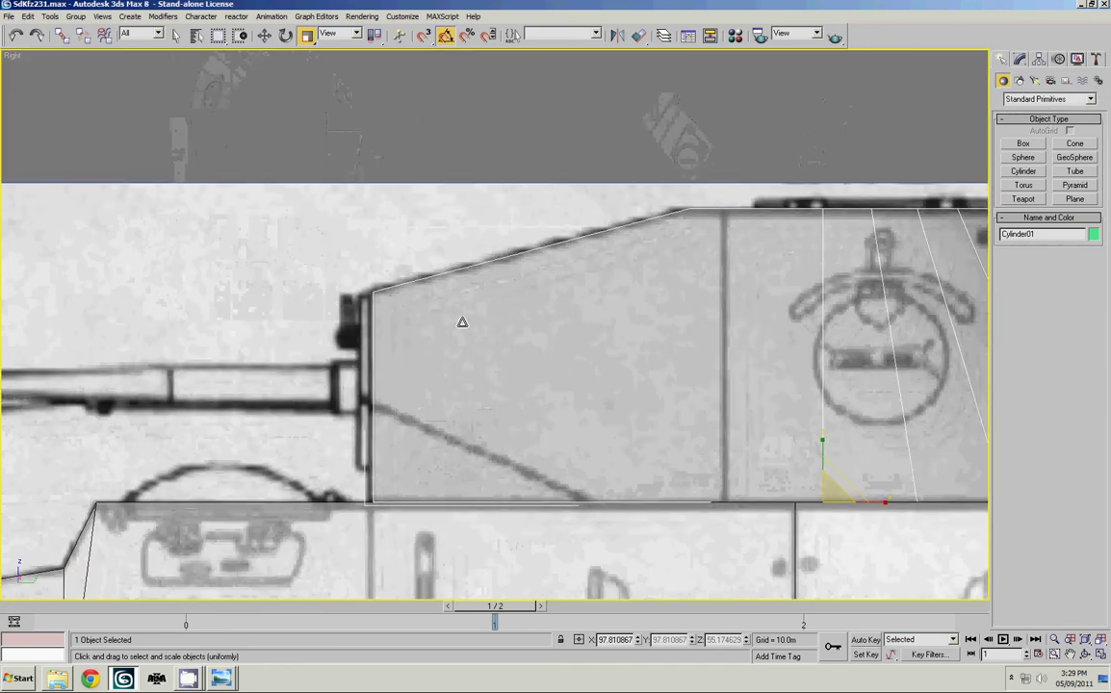
left_click(1021, 59)
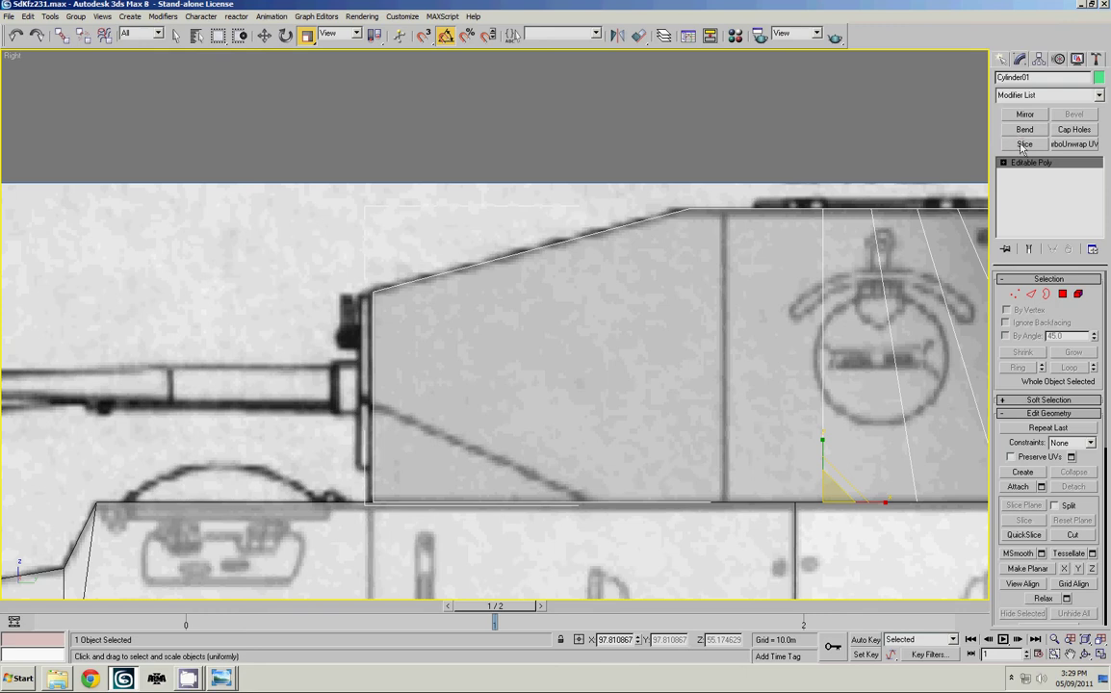
left_click(1024, 144)
middle_click_drag(823, 353, 746, 330)
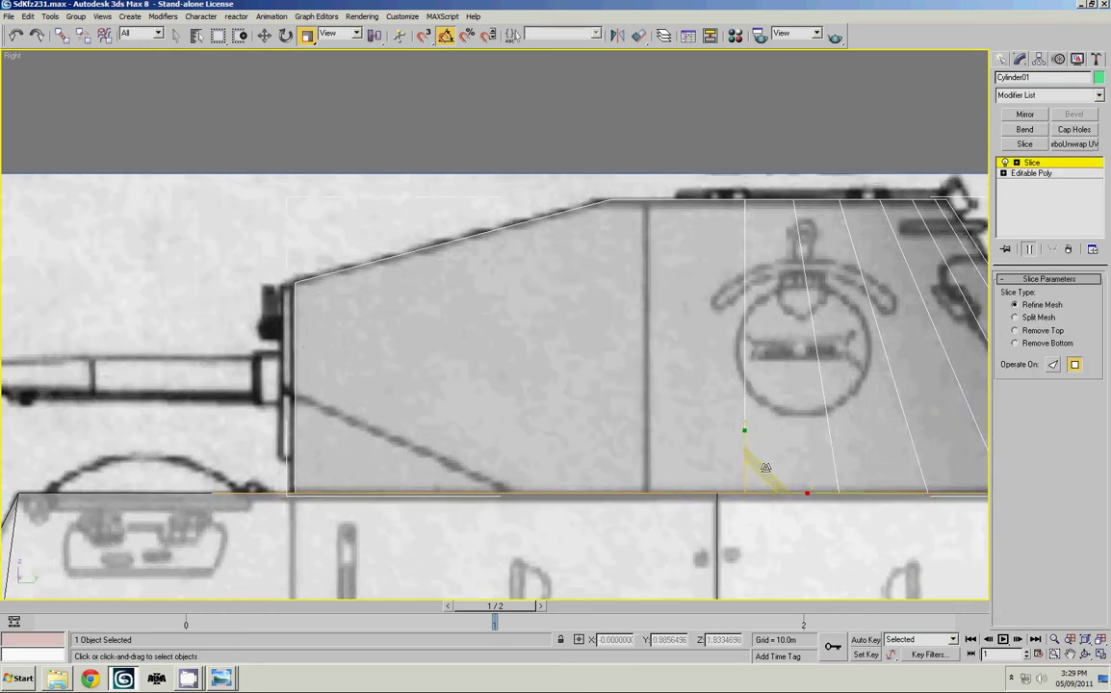
Move the slice plane to the turret's lower front and rotate it along the blueprint's downward diagonal line
key("w")
left_click_drag(761, 471, 445, 435)
key("e")
middle_click_drag(446, 429, 613, 332)
Set the slice type to Remove Bottom and collapse the slice into the turret's Editable Poly
left_click(1044, 345)
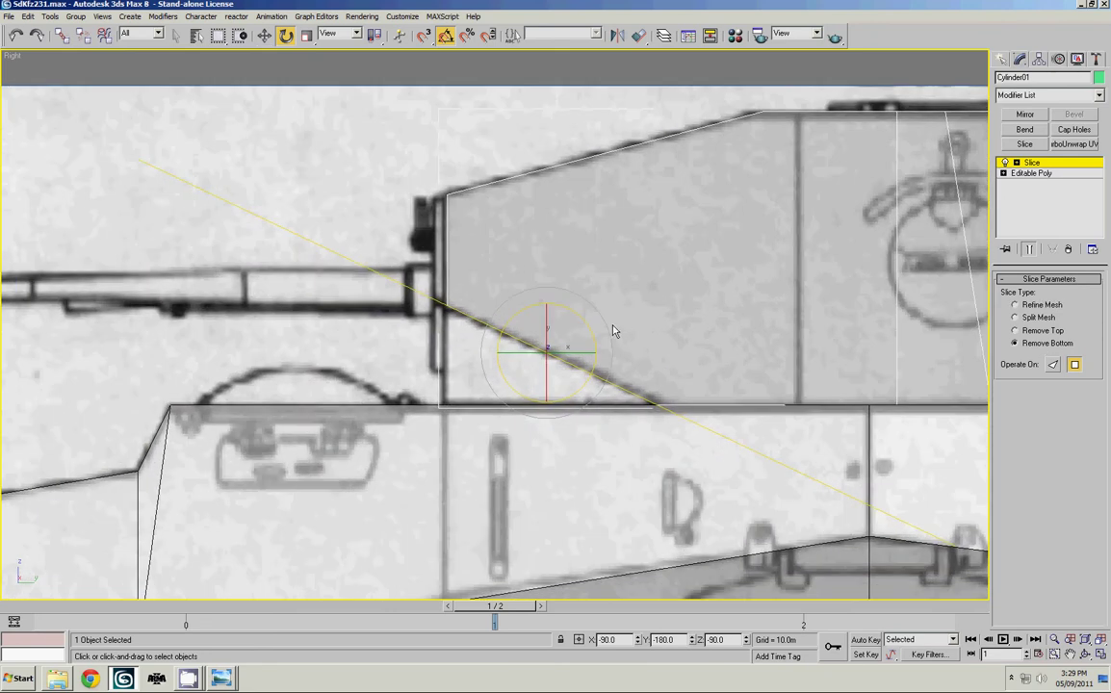
right_click(562, 258)
left_click(580, 263)
Select the turret in the enlarged perspective view at frame 0 and assign it the white 05 - Default material
key("alt+w")
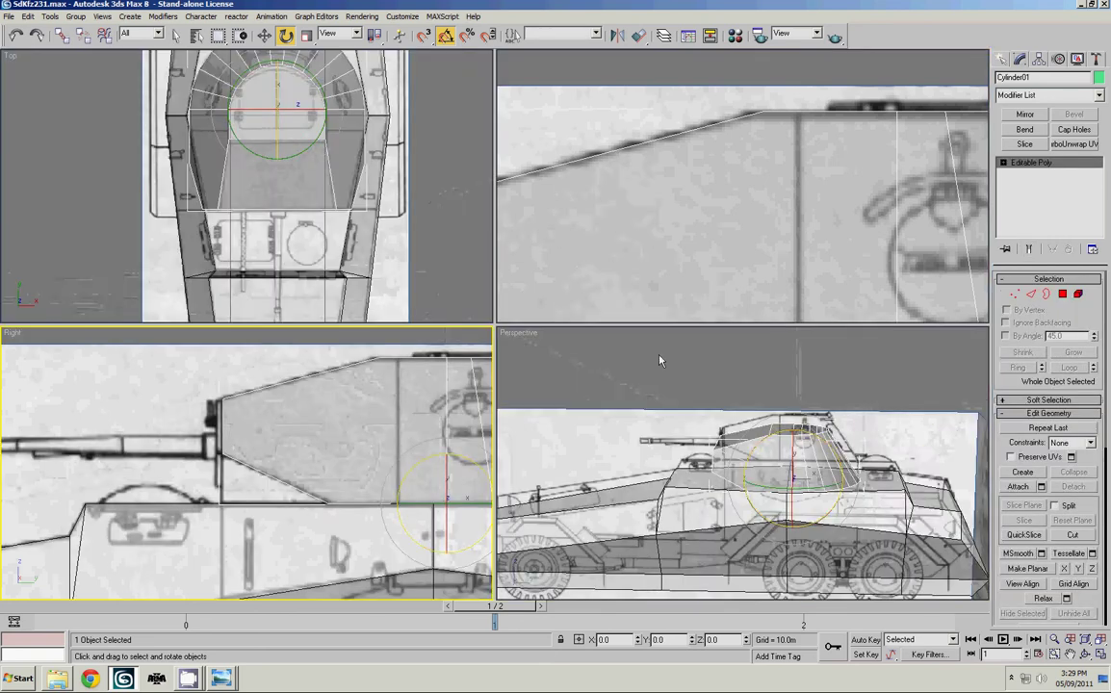
left_click(692, 411)
key("alt+w")
key("Home")
scroll(669, 402, "up", 3)
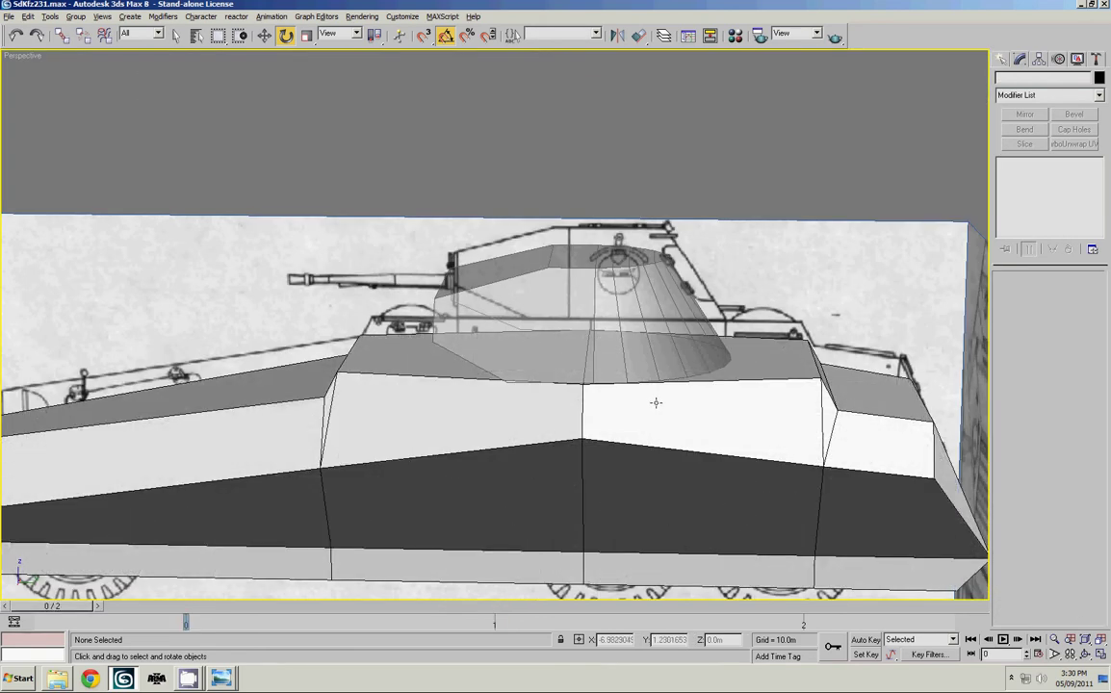
scroll(685, 379, "up", 1)
left_click(671, 272)
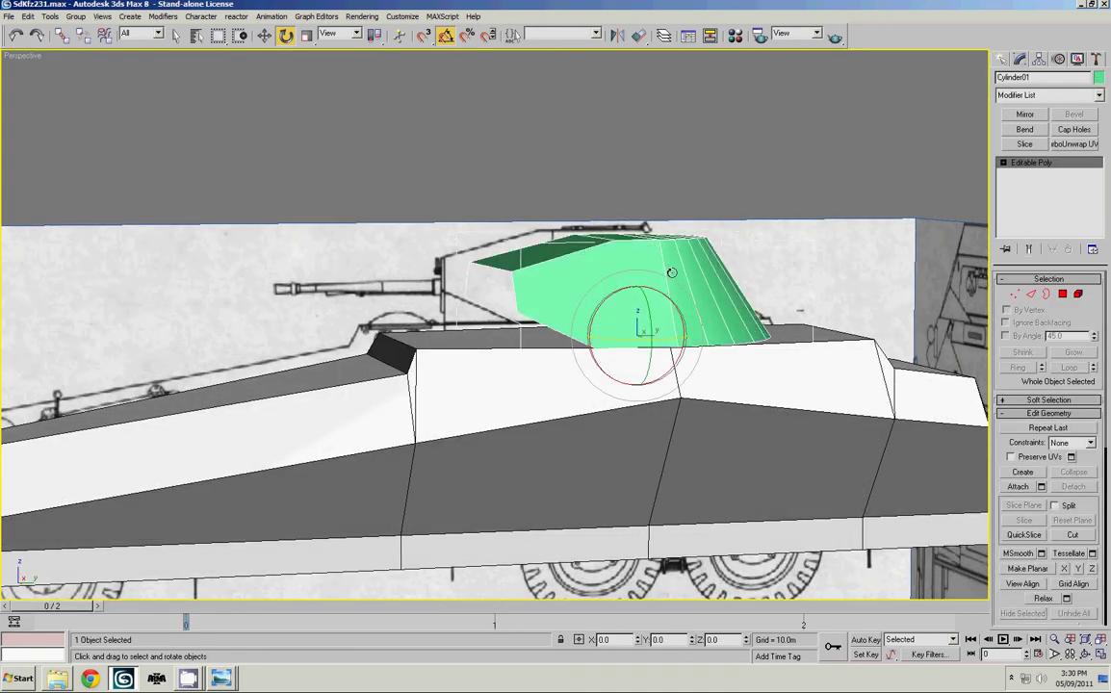
key("m")
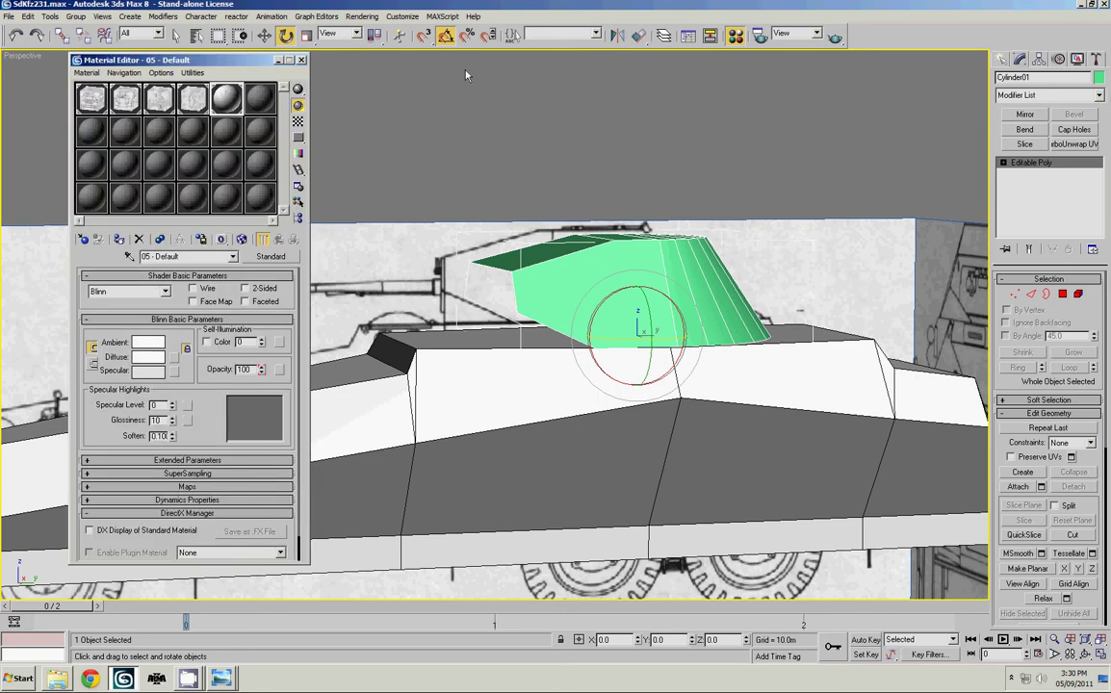
left_click(118, 240)
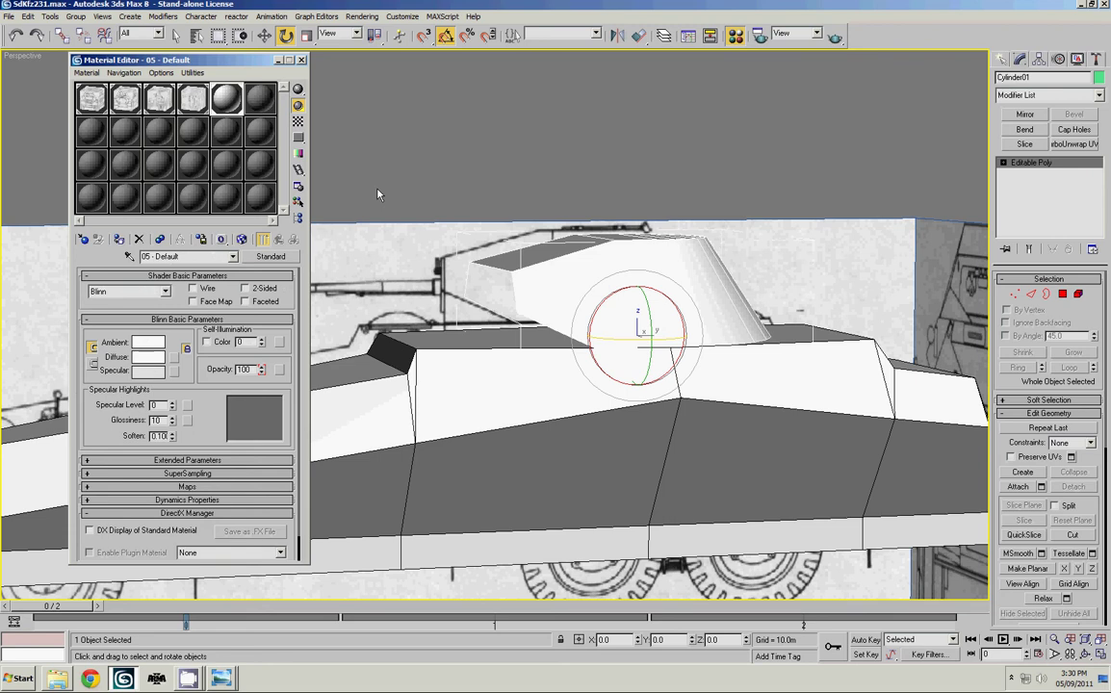
key("m")
left_click(738, 38)
left_click(738, 38)
Extend the front edge of the sloping roof straight down to about Z 1.98 to form the turret's front plate
middle_click_drag(524, 214, 664, 216)
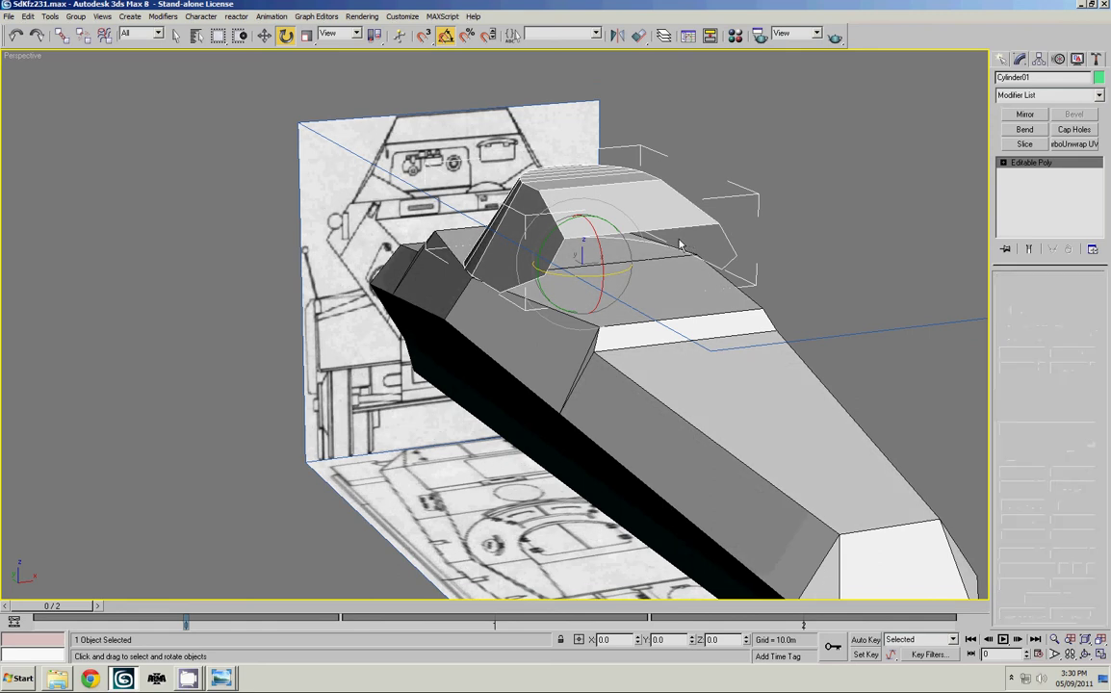
left_click(602, 210)
key("w")
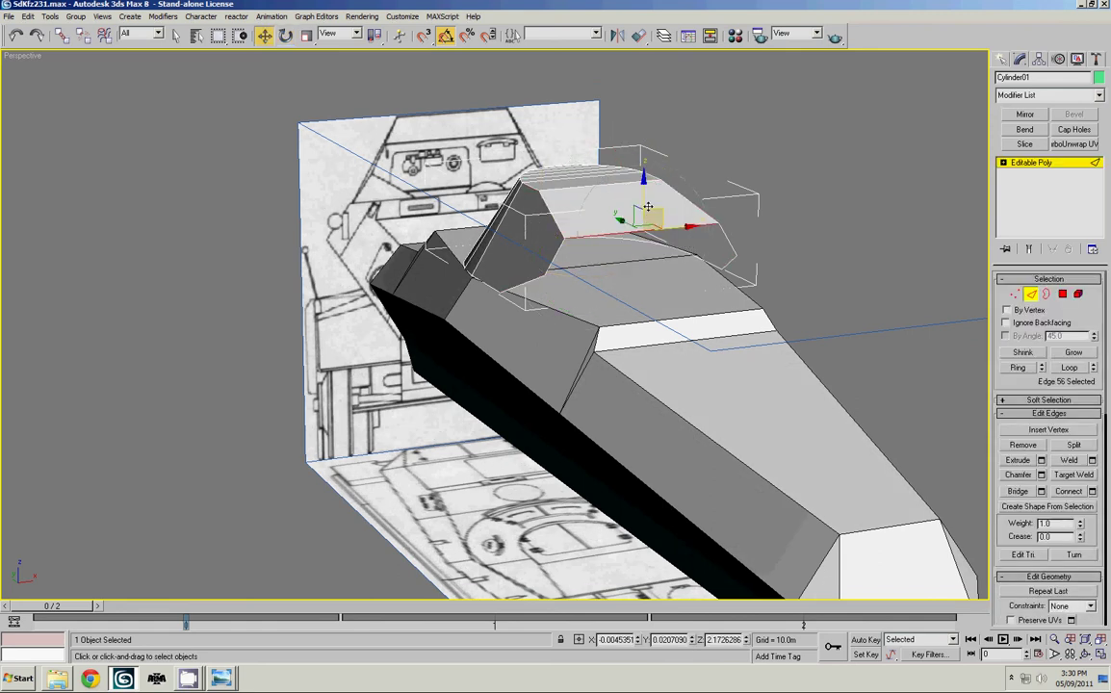
left_click_drag(649, 207, 648, 236)
middle_click_drag(649, 236, 682, 209, "alt")
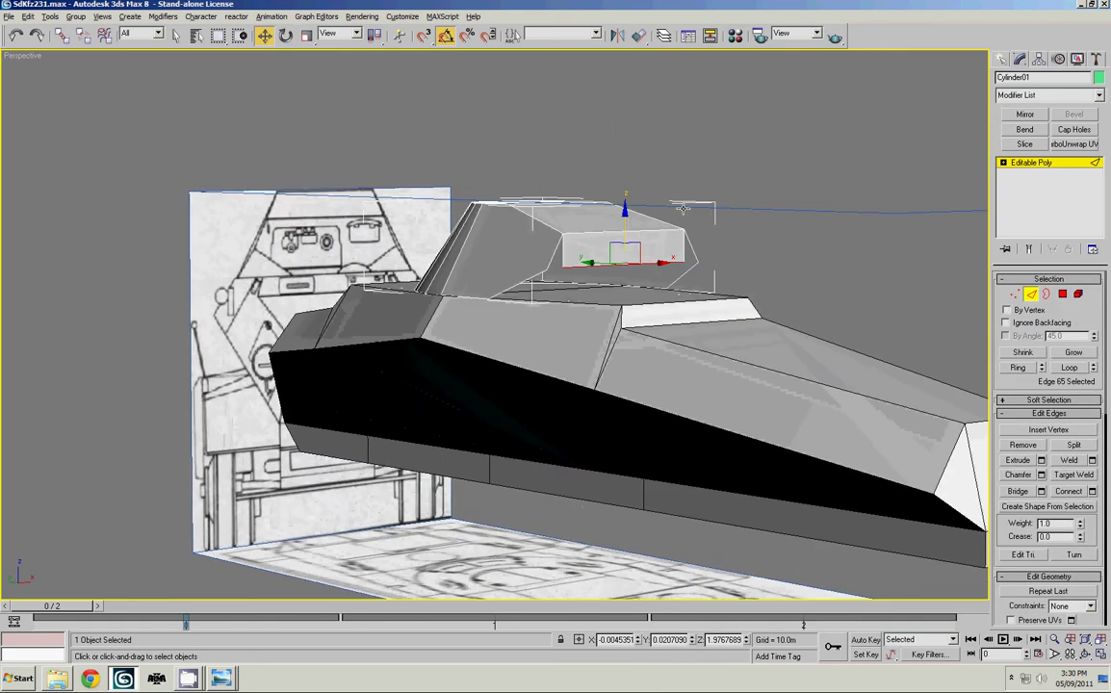
Target-weld the front plate's lower corner vertex on the positive X side to the neighbouring corner vertex of the side wall
scroll(682, 209, "up", 5)
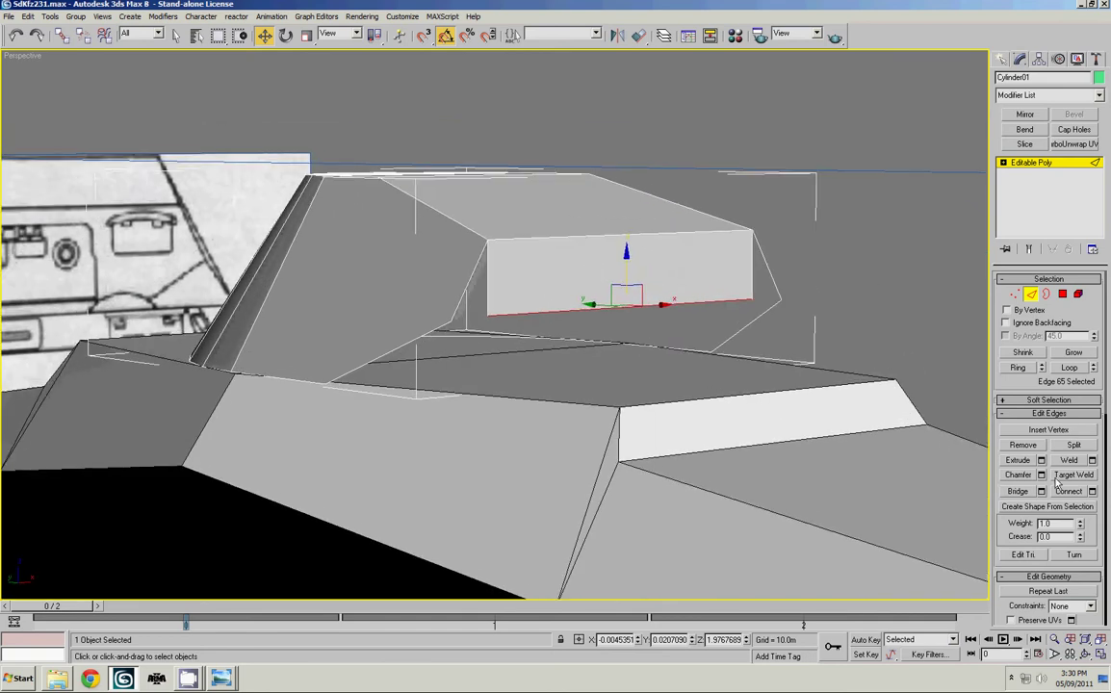
left_click(1092, 491)
left_click(897, 248)
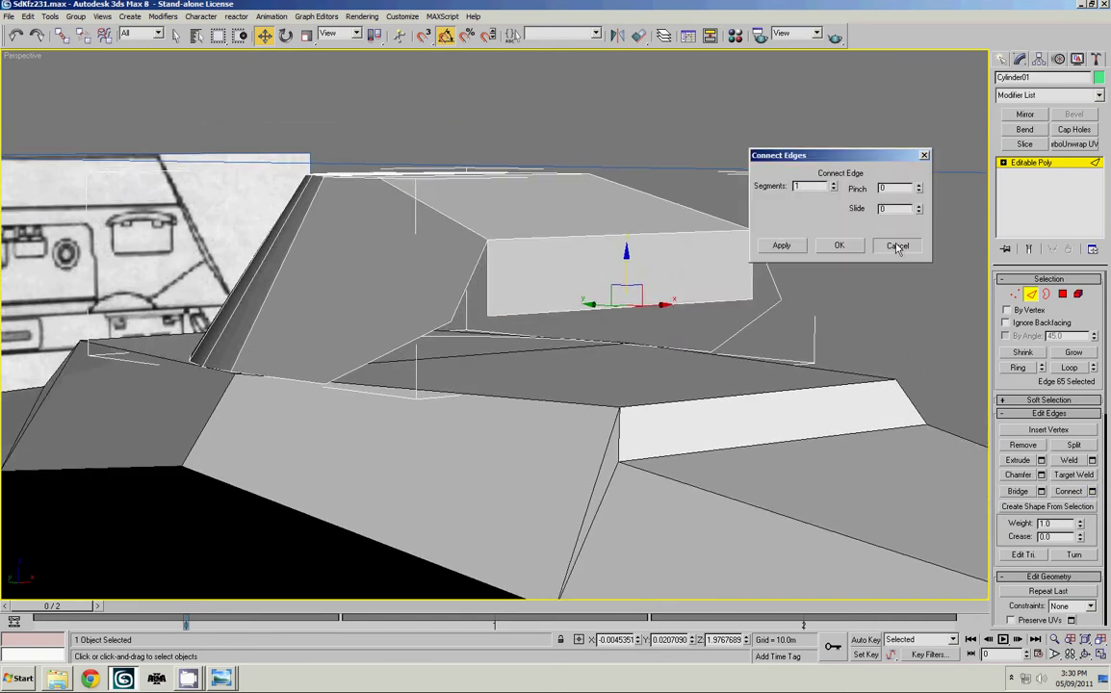
left_click(1016, 295)
left_click(1075, 459)
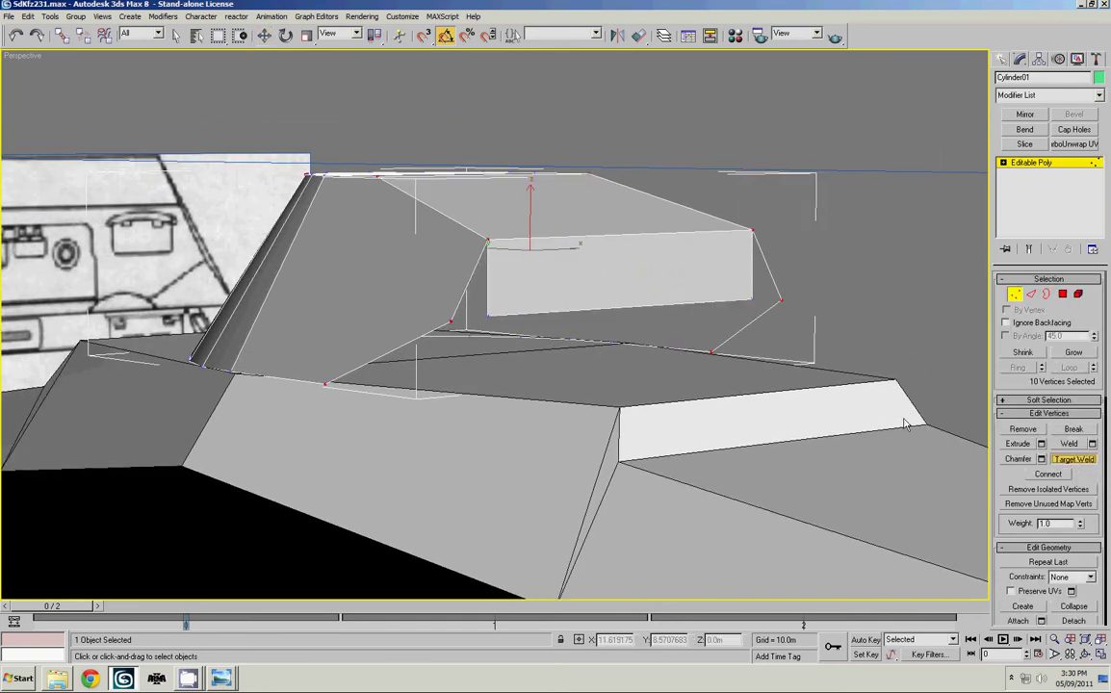
left_click(751, 300)
left_click(782, 301)
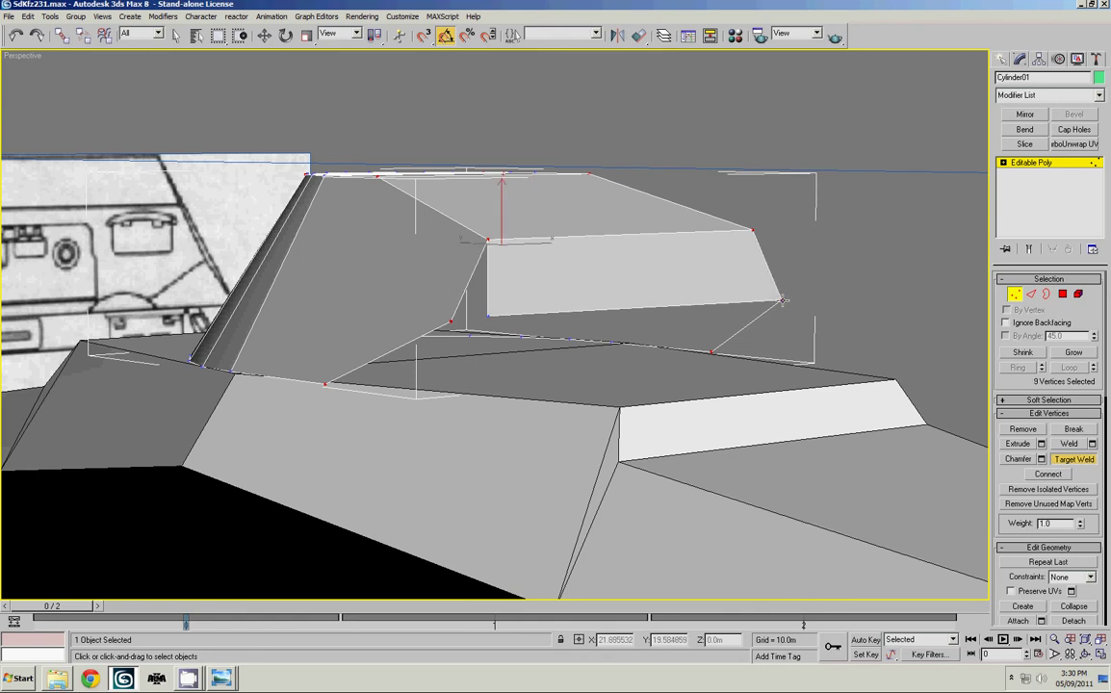
Target-weld the front plate's remaining lower corner to the side wall, and extend the plate's lower edge straight down about 0.10 m
left_click(451, 322)
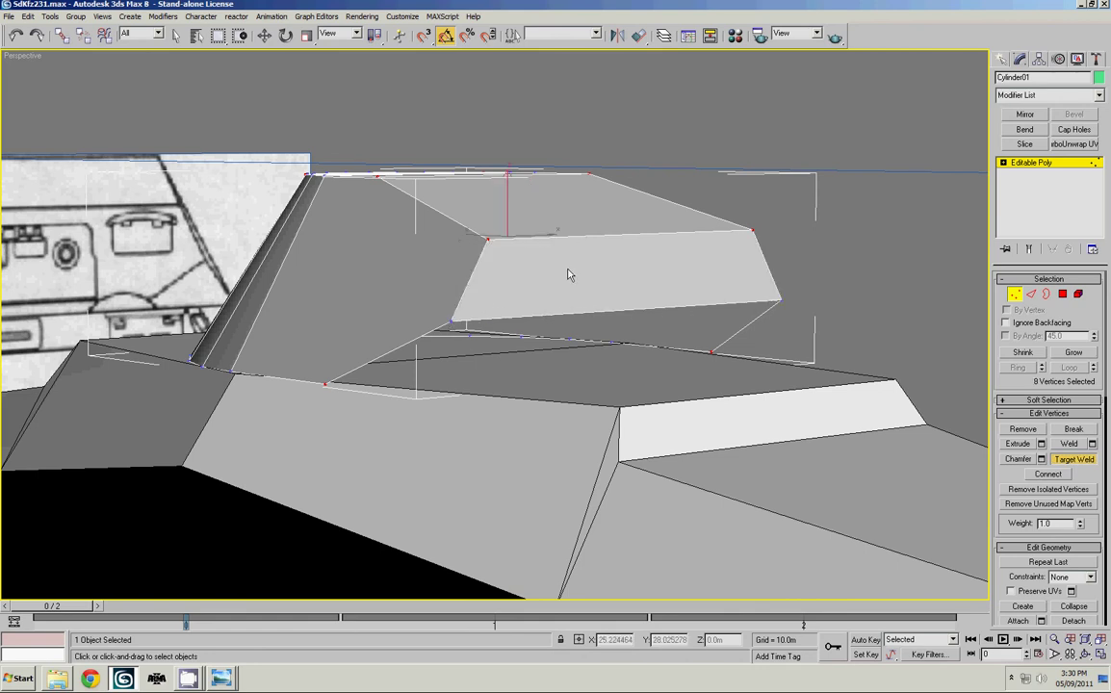
key("w")
key("2")
left_click(618, 310)
left_click_drag(627, 278, 627, 317, "shift")
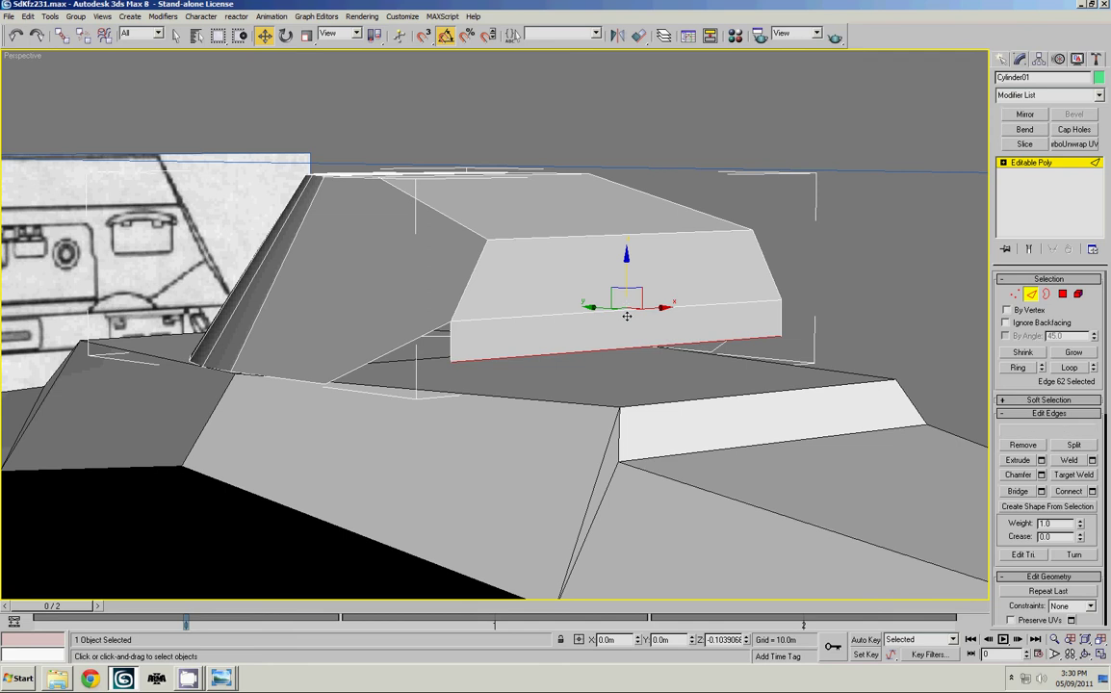
In the front view, lower the new plate's two bottom vertices about 0.08 m to the hull roof line and scale them to 45% in X
key("alt+w")
middle_click(665, 205)
key("alt+w")
middle_click_drag(665, 206, 739, 274)
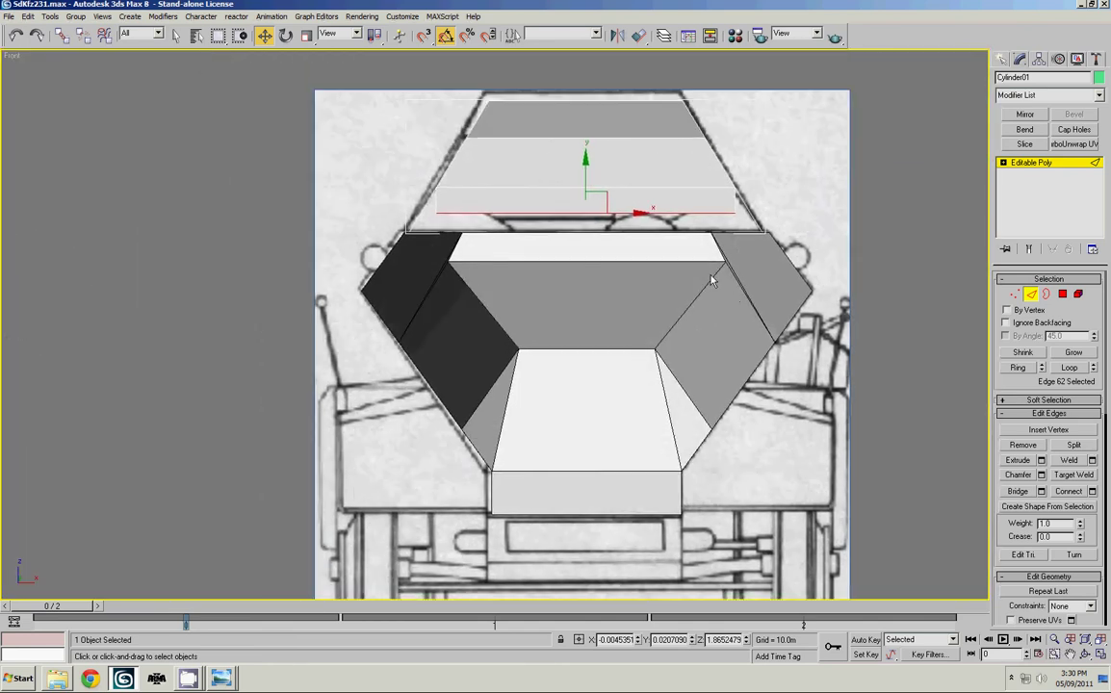
scroll(587, 277, "up", 3)
key("1")
left_click_drag(363, 256, 819, 270)
left_click_drag(586, 225, 594, 251)
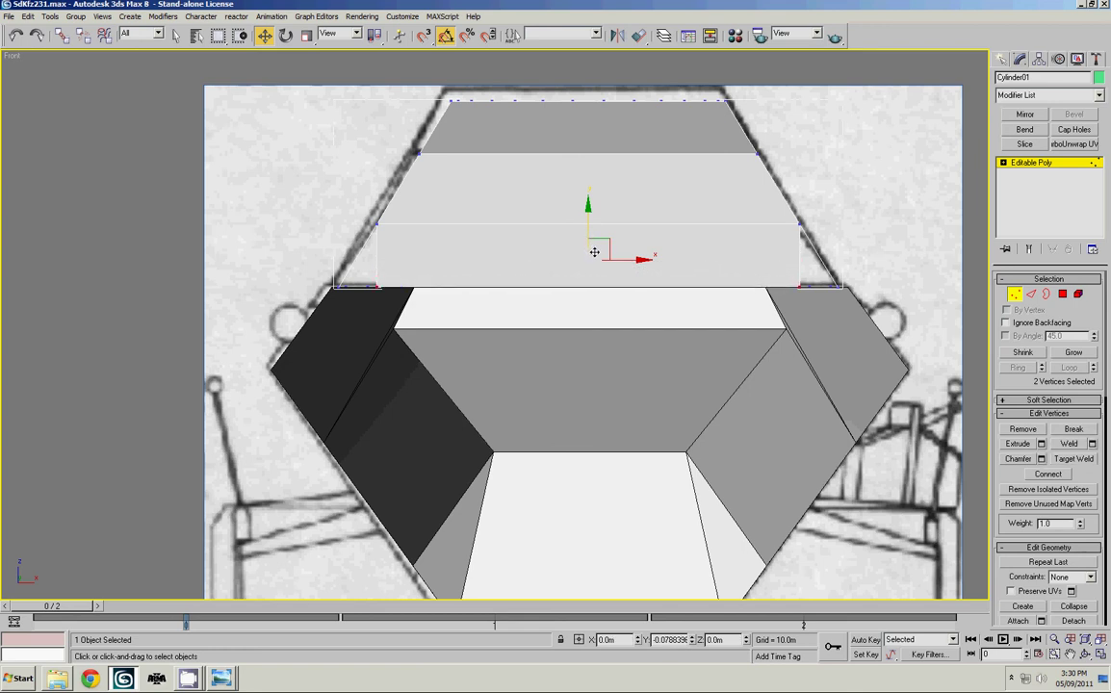
key("r")
left_click_drag(651, 288, 588, 298)
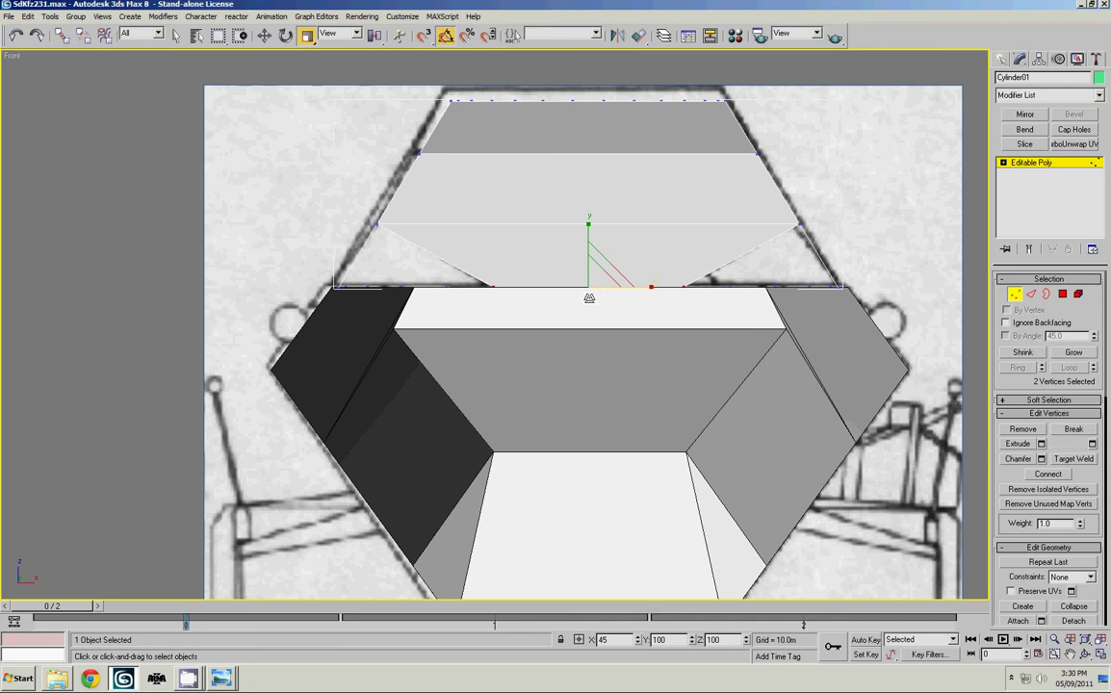
Set the Z position of the lower front plate's two bottom vertices to 1.786305 m, level with the turret's base
key("alt+w")
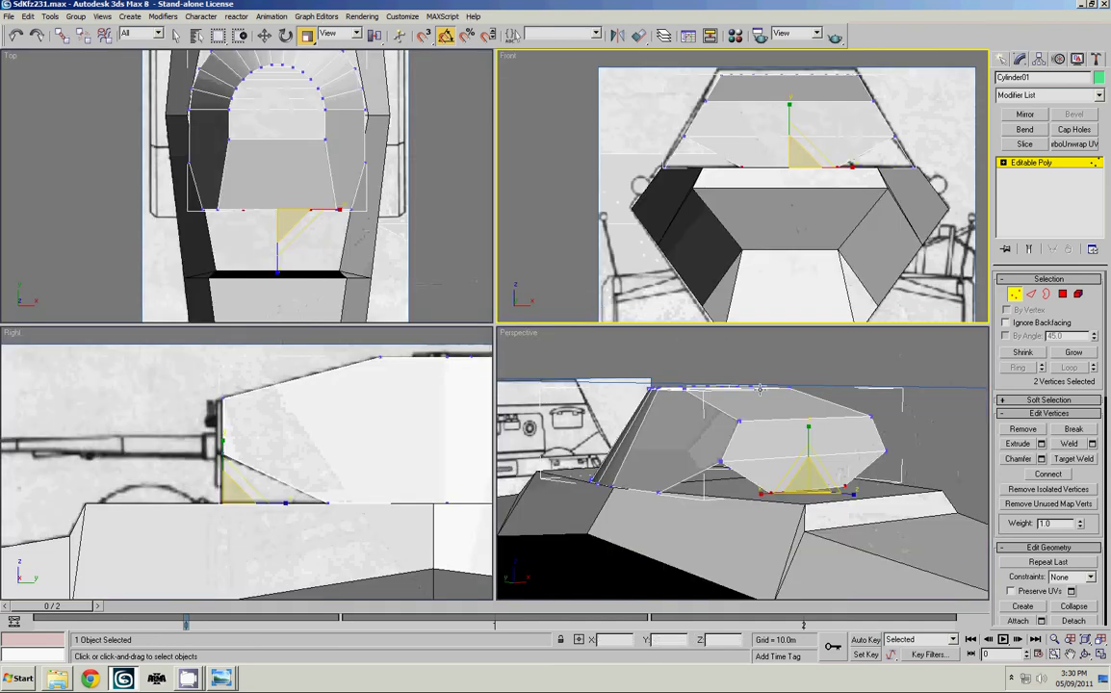
left_click(760, 389)
key("alt+w")
middle_click_drag(760, 354, 419, 303, "alt")
key("2")
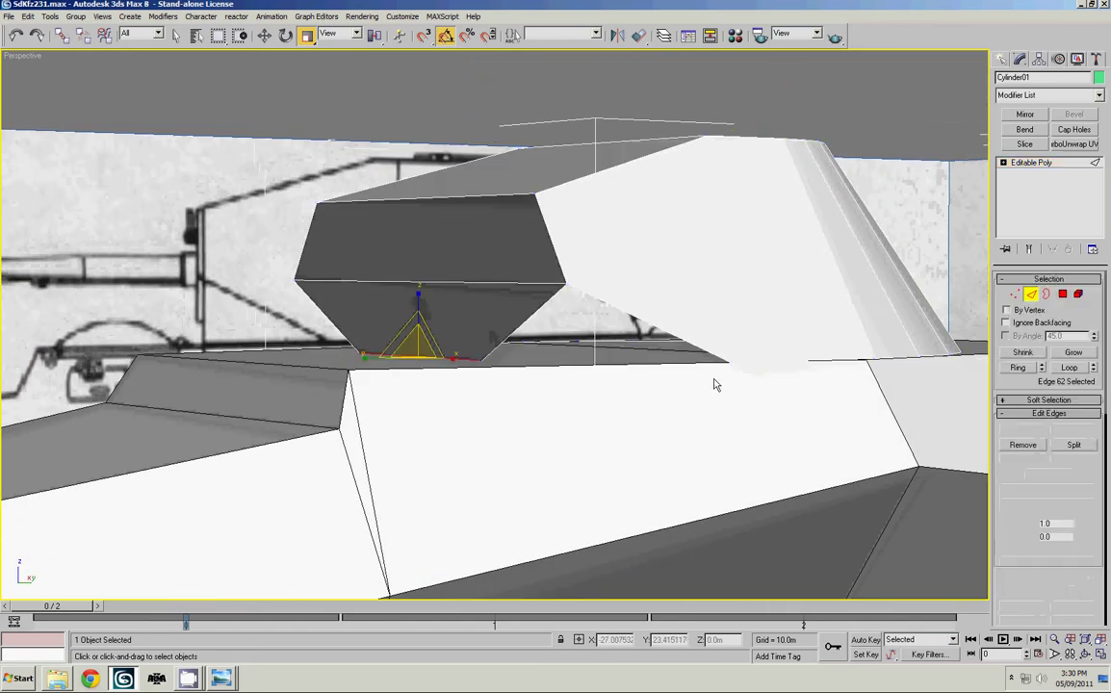
key("1")
key("w")
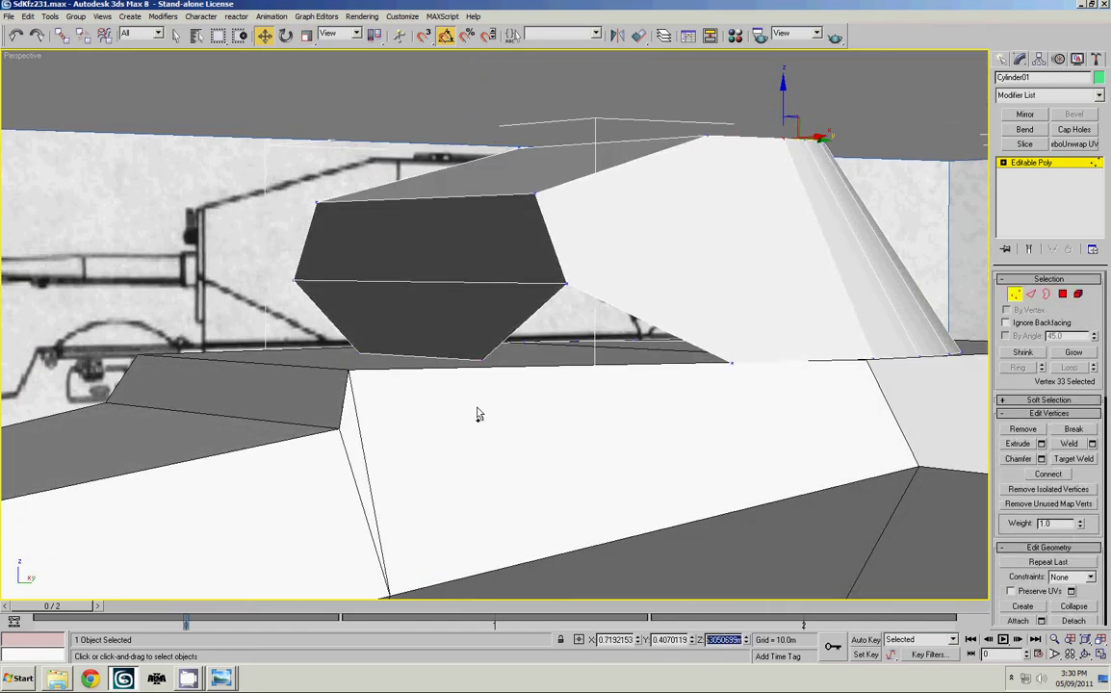
left_click(480, 359)
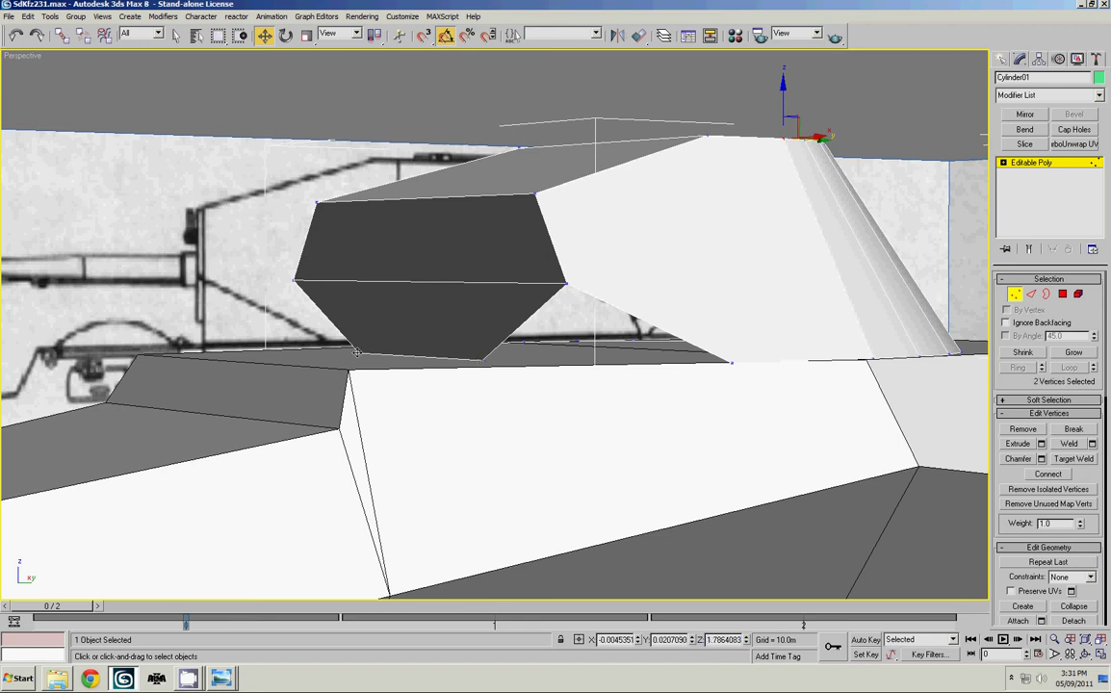
double_click(727, 642)
type("1.7863050")
key("Tab")
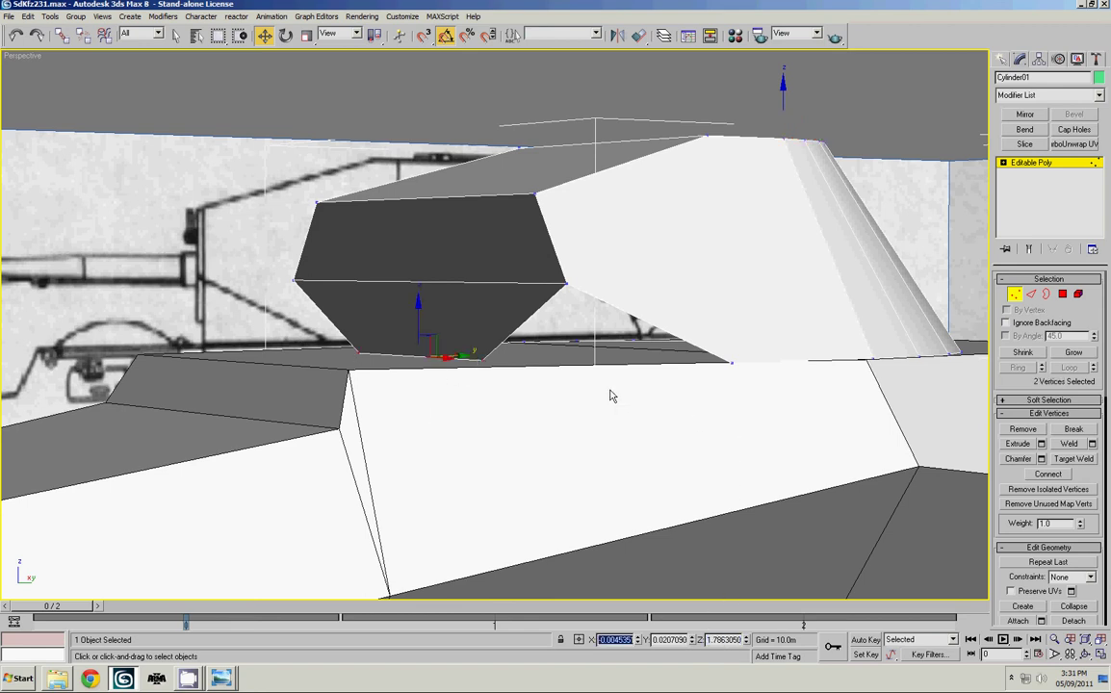
Create a triangular polygon closing the gap between the lower front plate and the side wall on the positive X side
middle_click_drag(566, 372, 544, 387, "alt")
key("4")
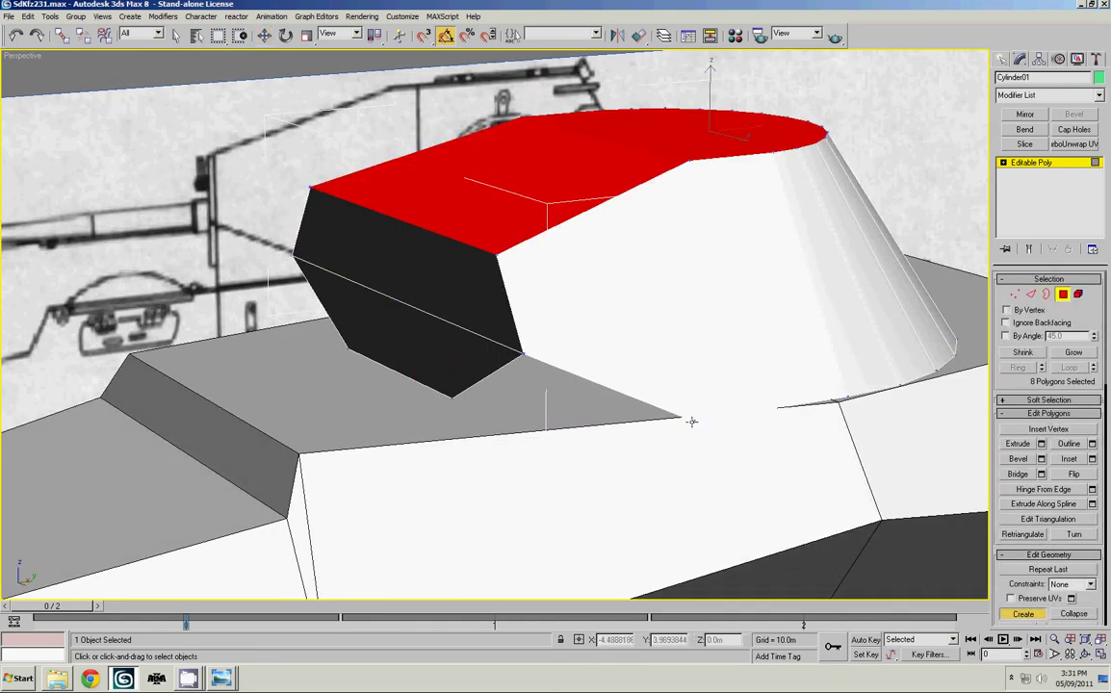
left_click(521, 354)
left_click(452, 397)
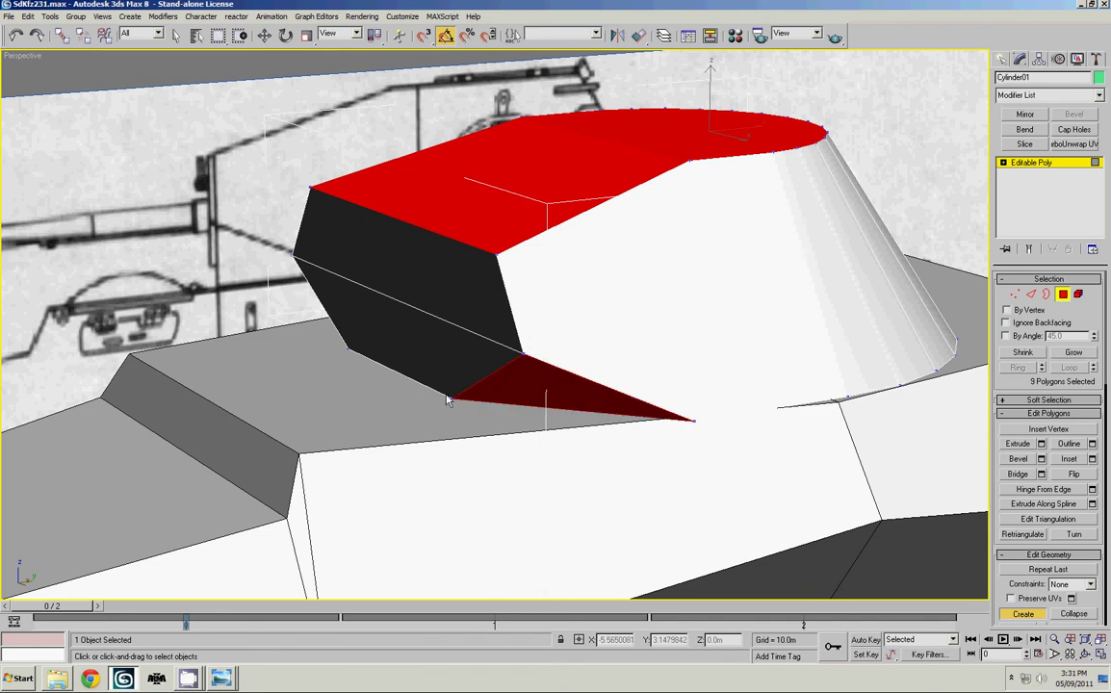
Create the matching triangular polygon on the negative X side, leave polygon creation and clear the selection
middle_click_drag(448, 397, 509, 390, "alt")
left_click(521, 383)
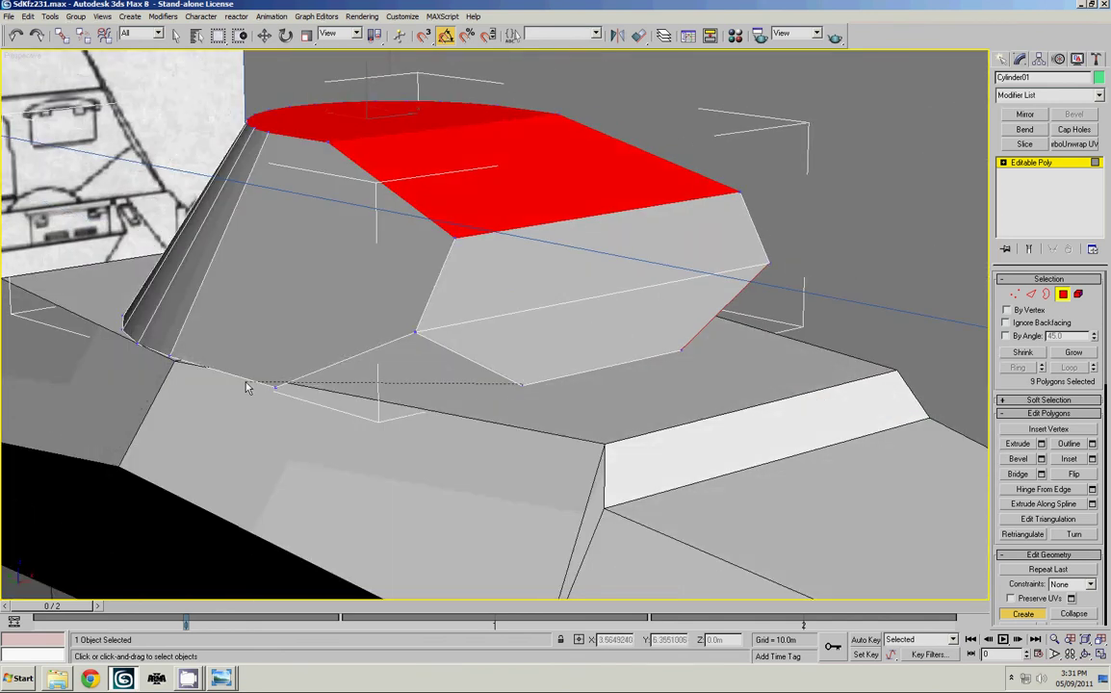
left_click(276, 388)
double_click(417, 332)
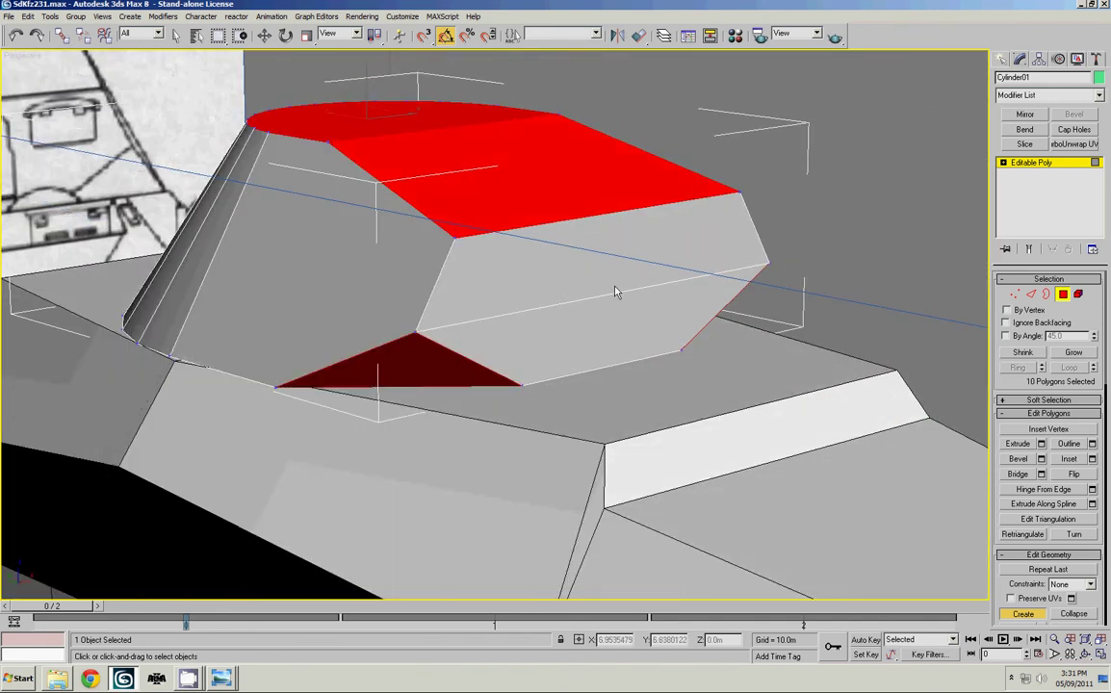
right_click(821, 226)
left_click(828, 222)
Select the turret's flat side plate with its neighbouring wall facets and bring up the polygon smoothing-group settings
middle_click_drag(857, 203, 660, 260, "alt")
scroll(796, 252, "down", 5)
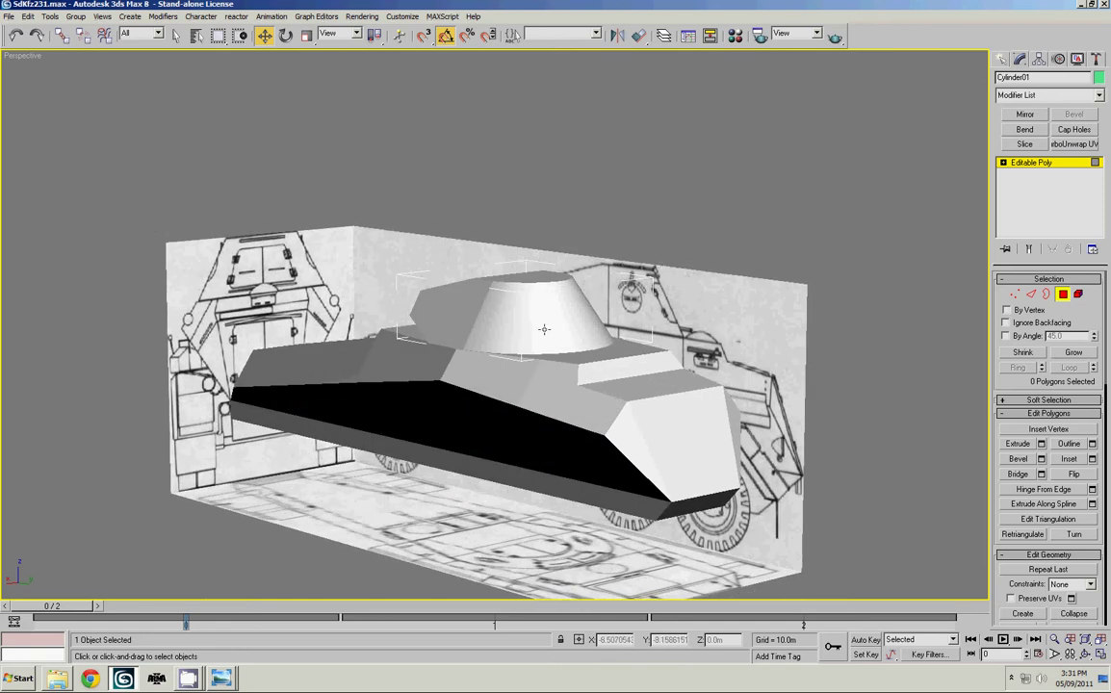
left_click(462, 313)
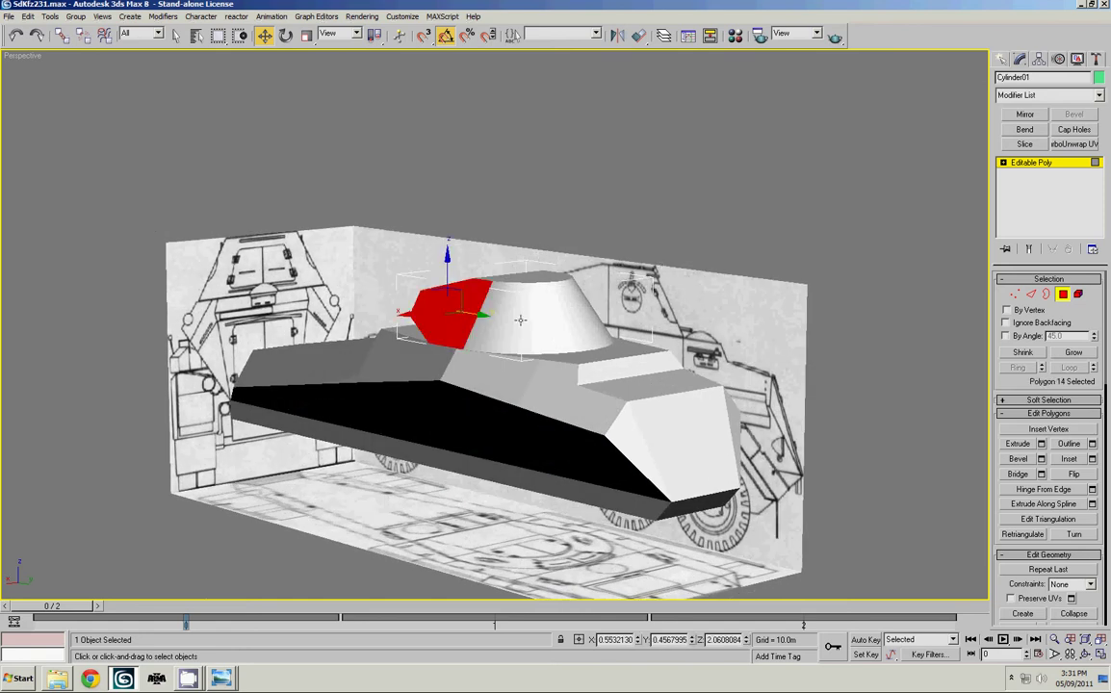
key("Delete")
left_click(495, 307)
left_click(476, 303, "ctrl")
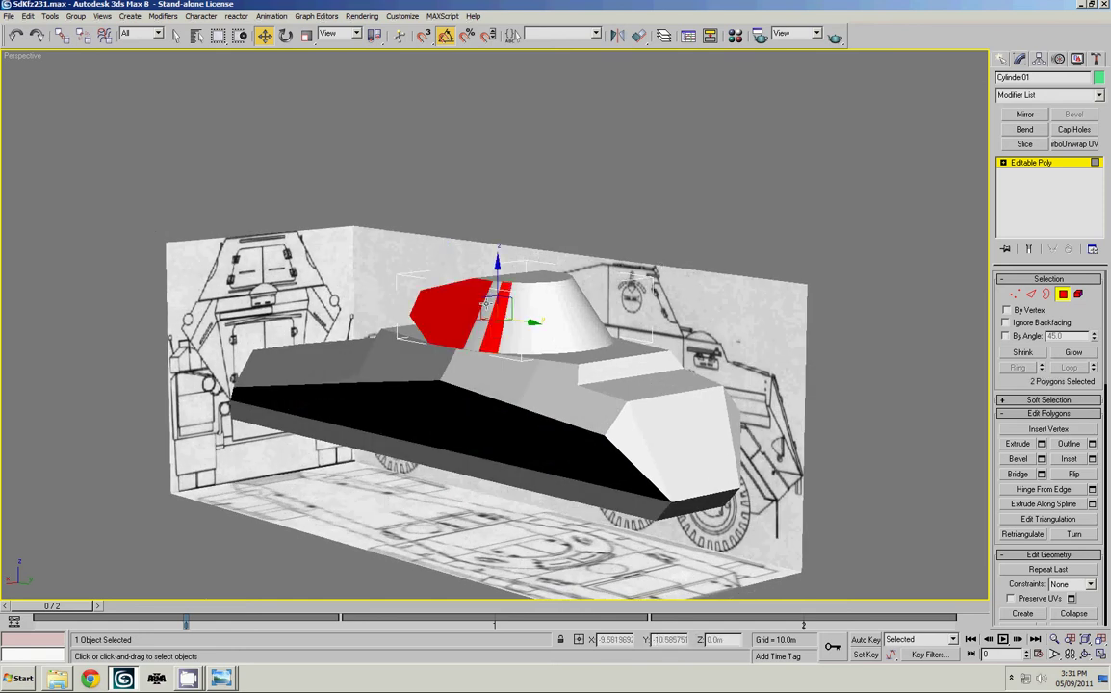
left_click(489, 307, "ctrl")
middle_click_drag(609, 309, 521, 325, "alt")
left_click(486, 298, "ctrl")
scroll(1050, 434, "down", 5)
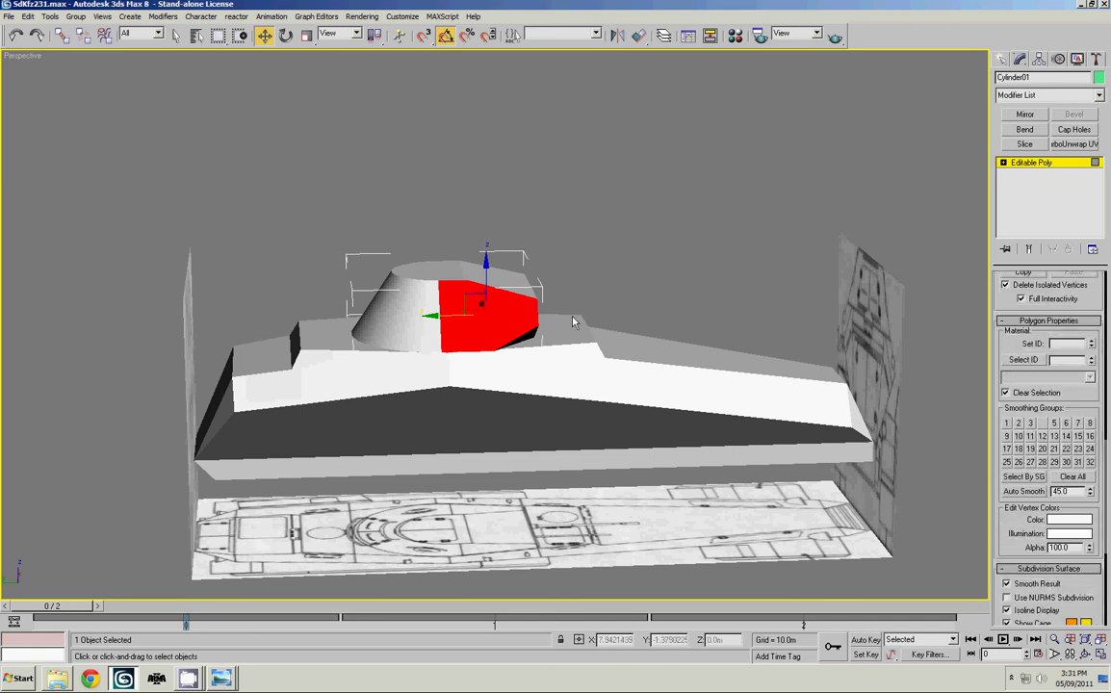
Check the smoothing group of the flat side plate on the turret's other side, clear the selection and review the whole model
left_click(456, 377)
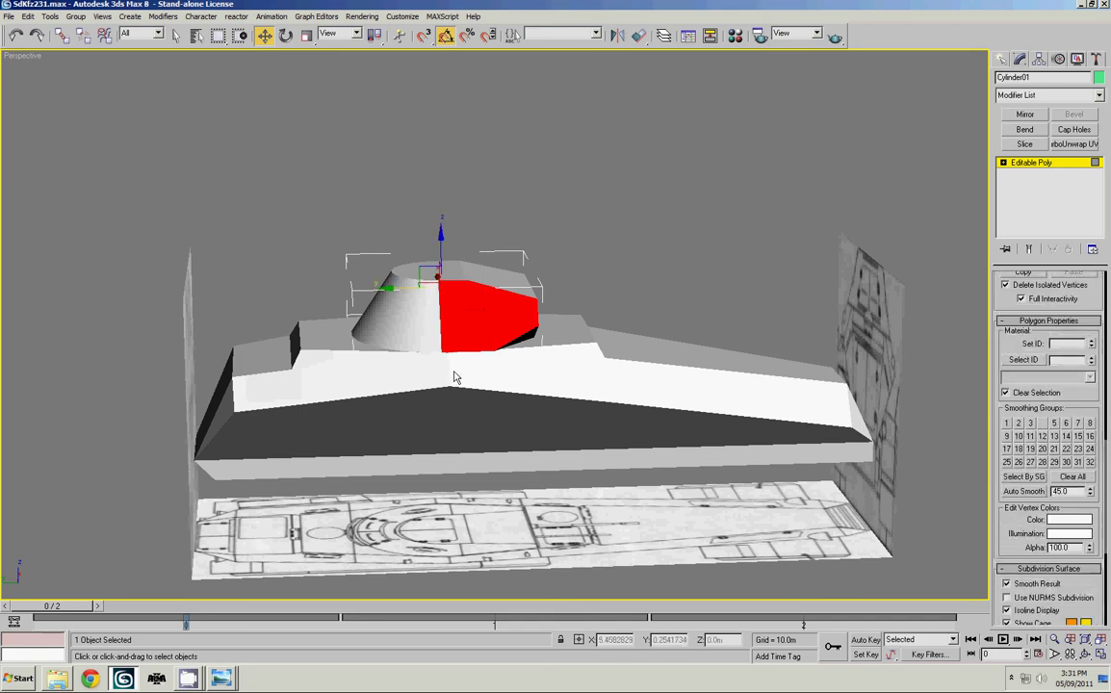
left_click(478, 316)
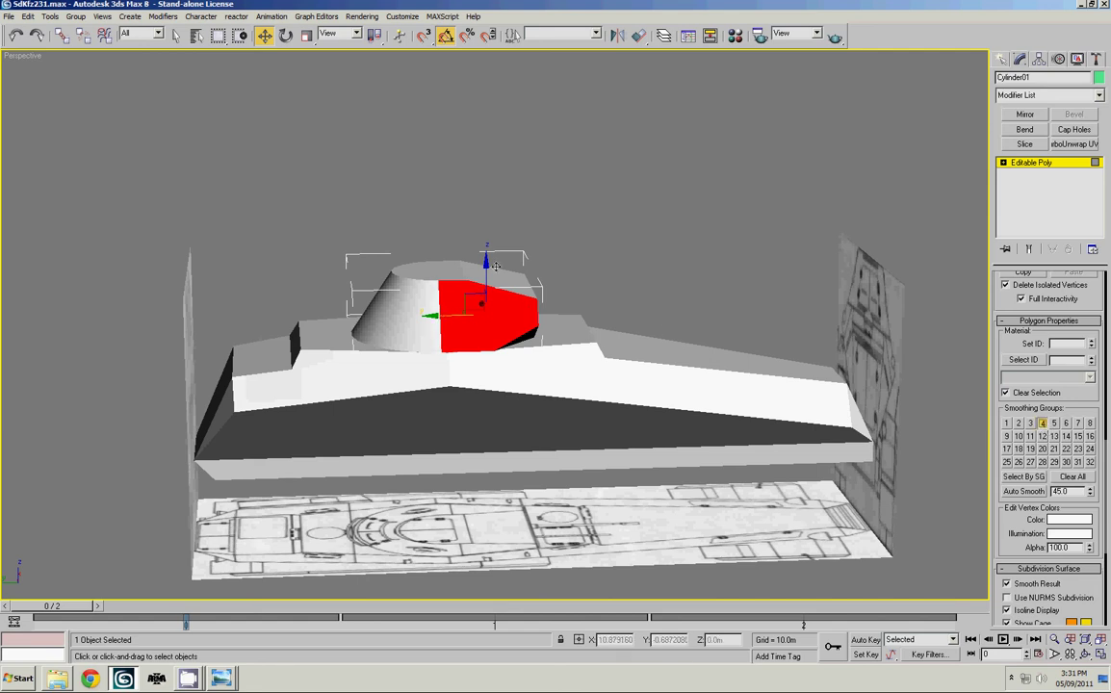
left_click(604, 247)
middle_click_drag(747, 347, 1032, 330, "alt")
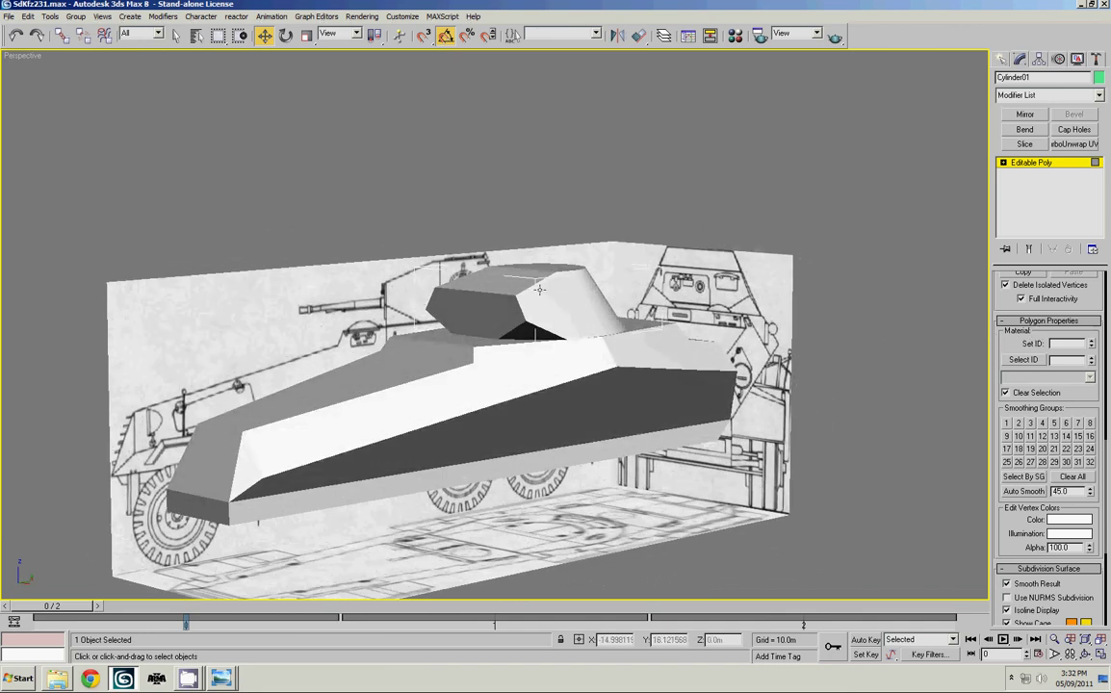